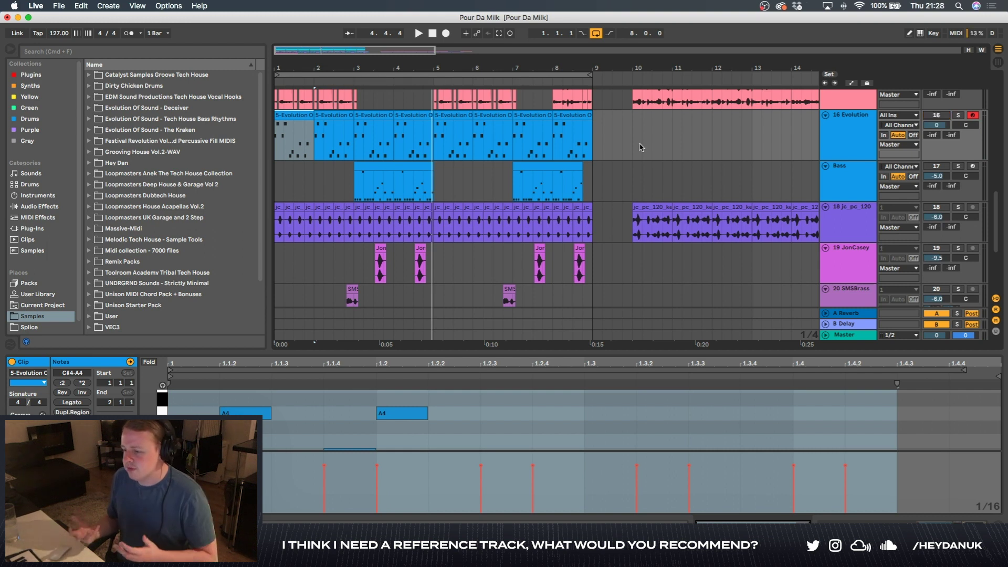
# Step: Activate the Bass track, audition its clip from bar 3 in solo, take the track out of solo and shrink the clip view
pyautogui.click(864, 179)
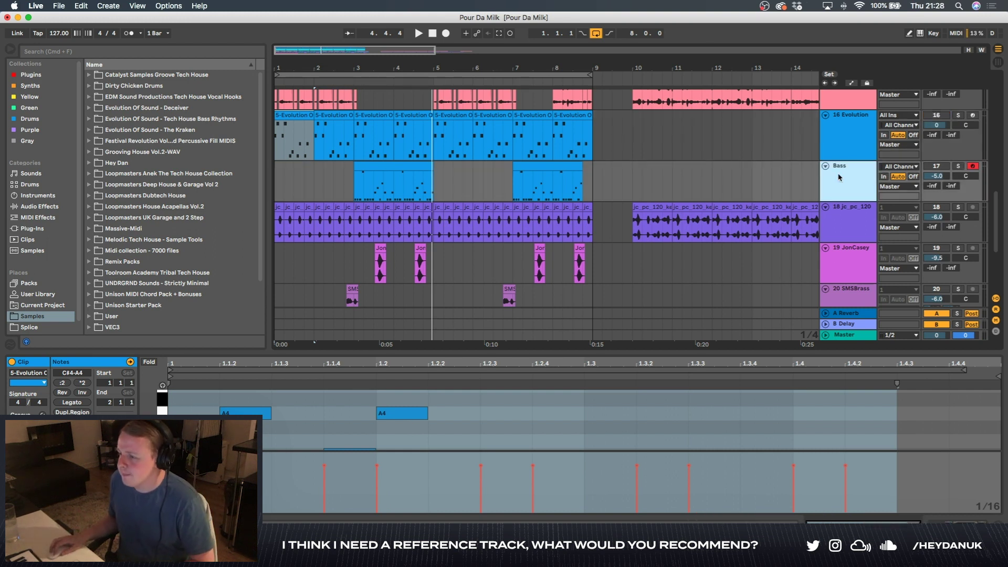
pyautogui.click(352, 181)
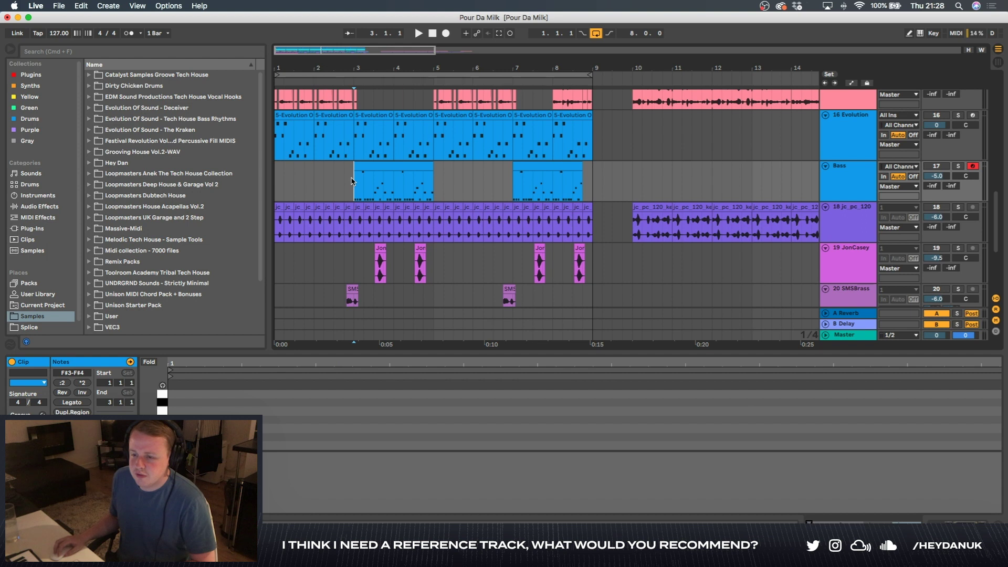
pyautogui.click(834, 186)
pyautogui.click(936, 167)
pyautogui.press('space')
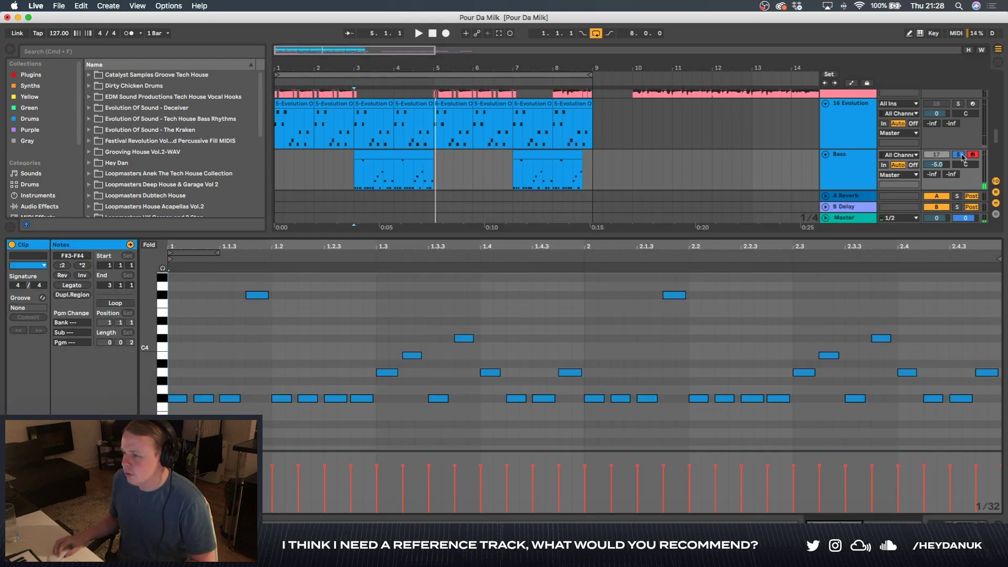
pyautogui.click(960, 155)
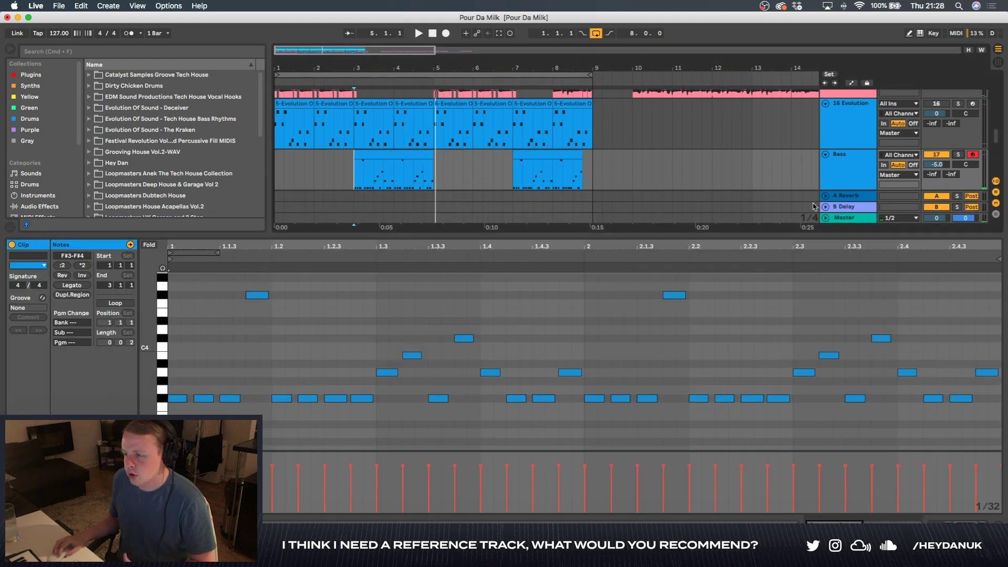
pyautogui.moveTo(706, 235); pyautogui.dragTo(707, 362)
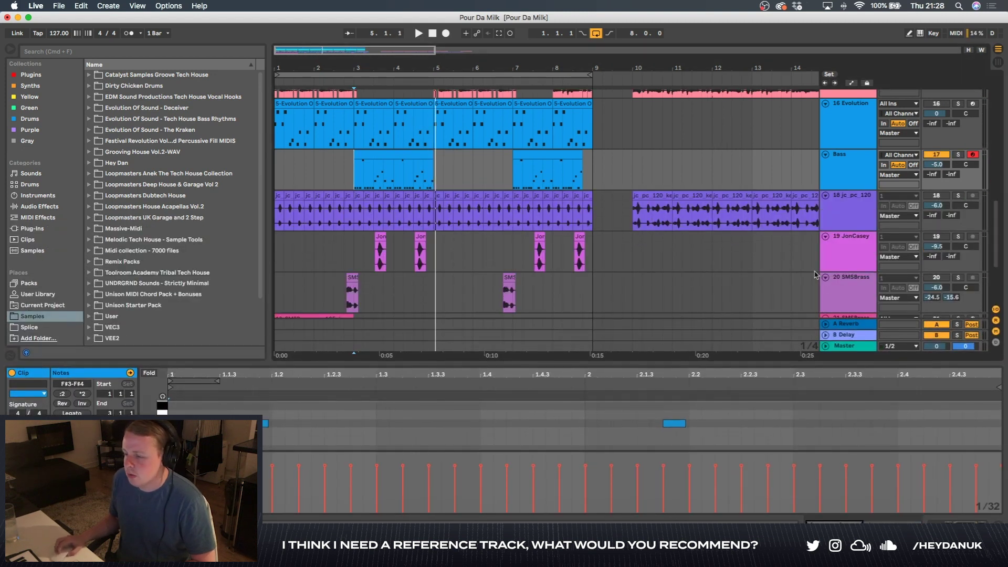
# Step: Activate the 19 JonCasey track and play the arrangement from bar 1 to hear its vocal clips with the Bass
pyautogui.scroll(-3, 807, 270)
pyautogui.click(354, 190)
pyautogui.click(275, 198)
pyautogui.click(936, 176)
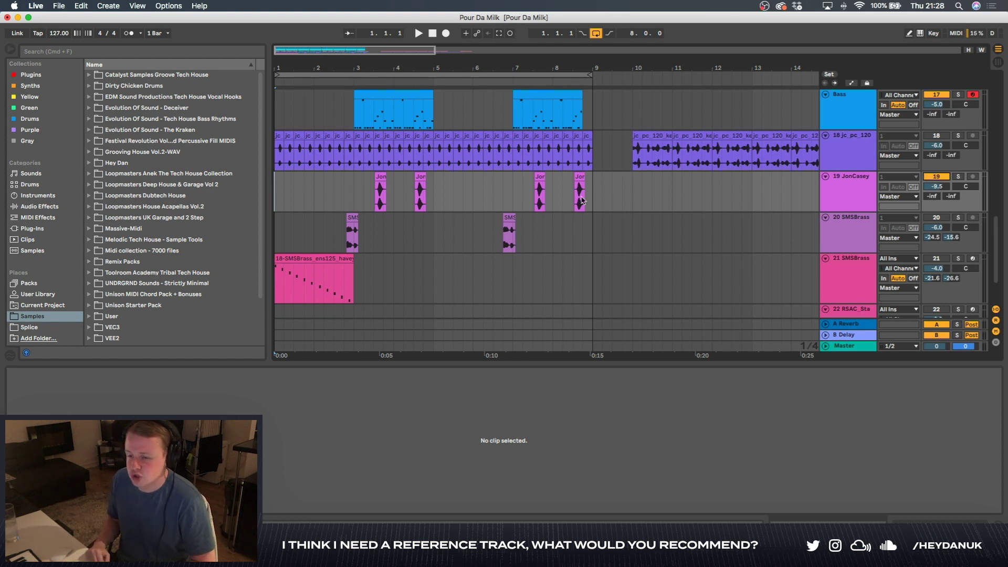
pyautogui.press('space')
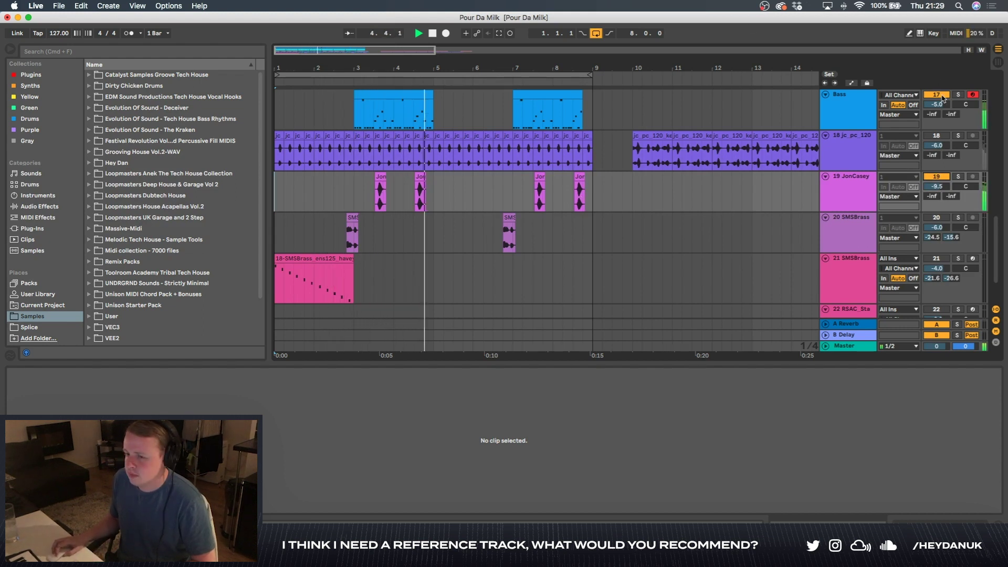
pyautogui.press('space')
# Step: Activate the 20 SMSBrass track and audition its clips by playing the arrangement from bar 1
pyautogui.click(928, 227)
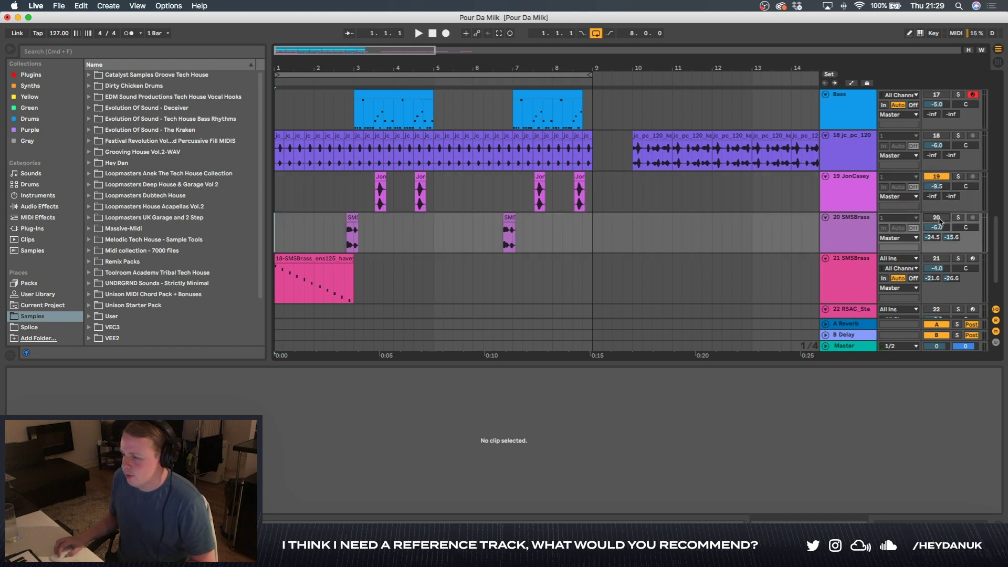
pyautogui.click(866, 238)
pyautogui.press('space')
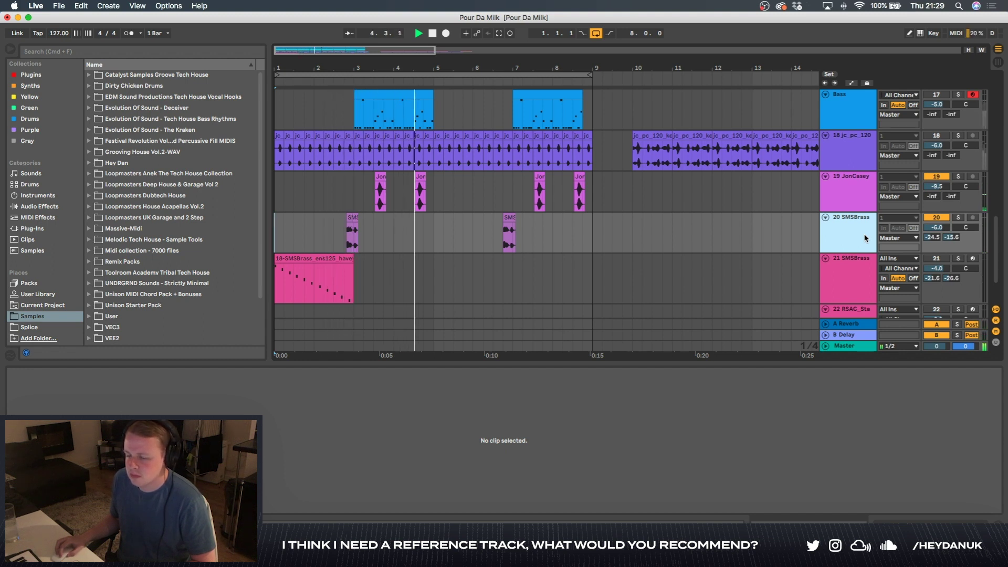
pyautogui.press('space')
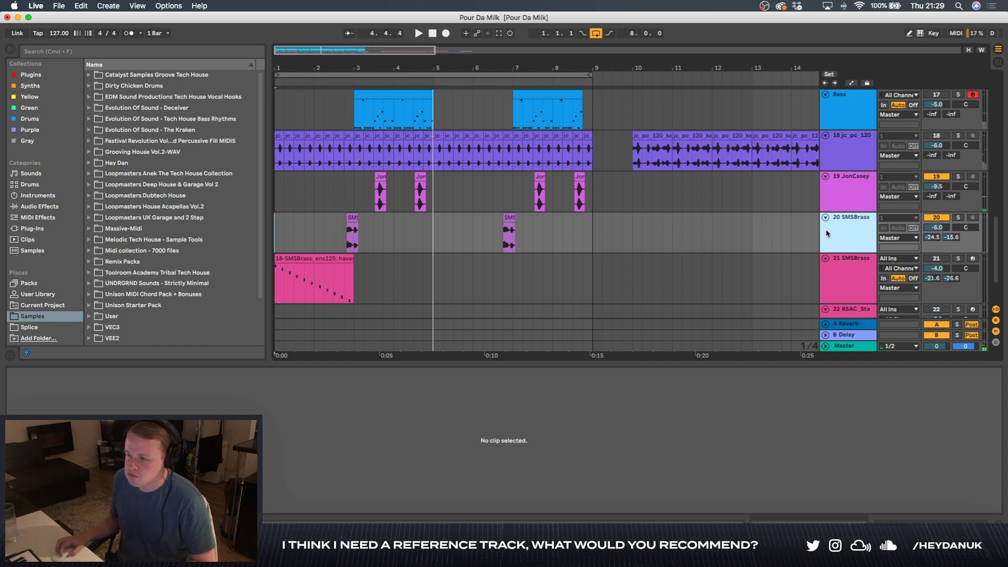
# Step: Activate the 21 SMSBrass track and compare its sampler sound with the EchoBoy effect bypassed and enabled
pyautogui.click(277, 285)
pyautogui.click(351, 232)
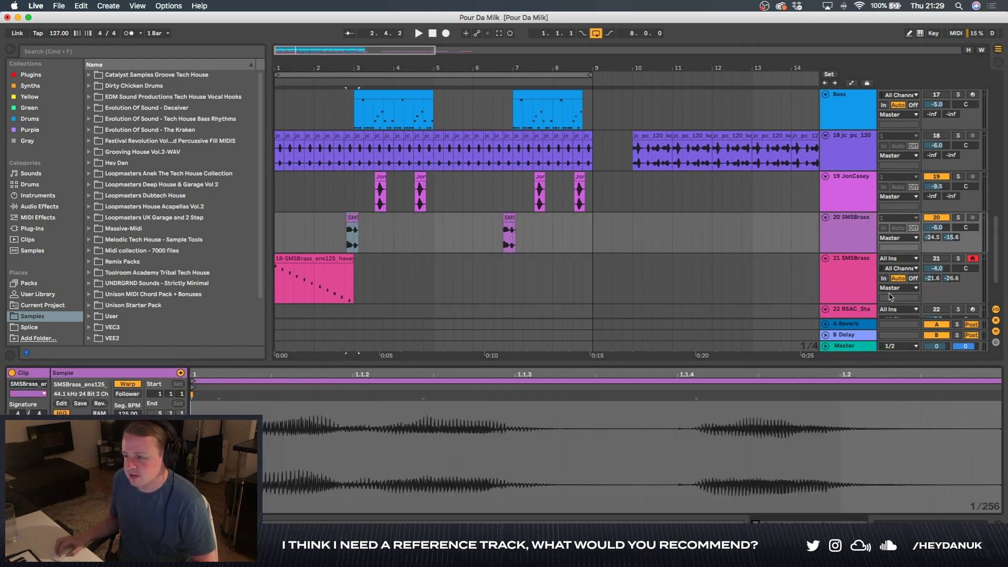
pyautogui.click(865, 291)
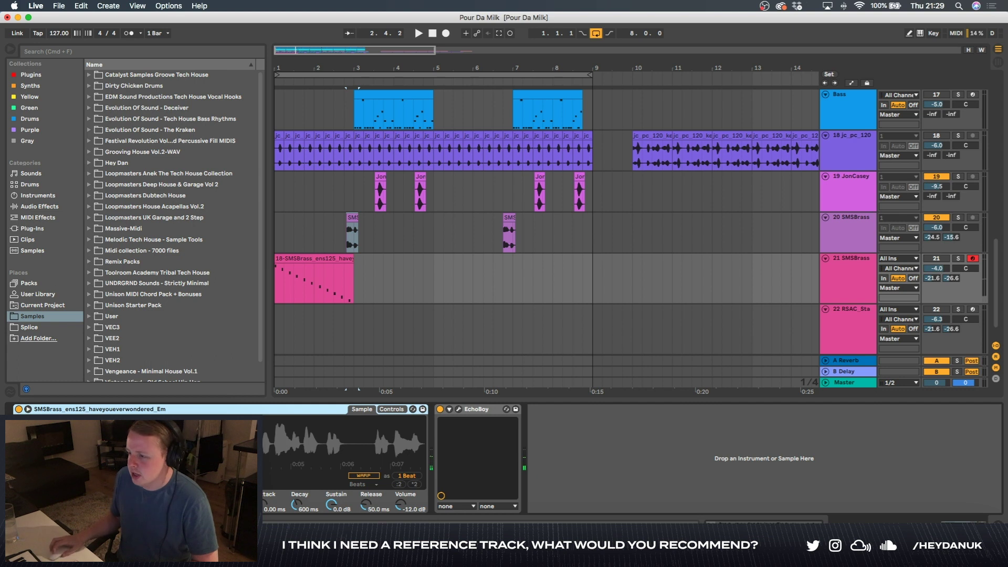
pyautogui.click(933, 259)
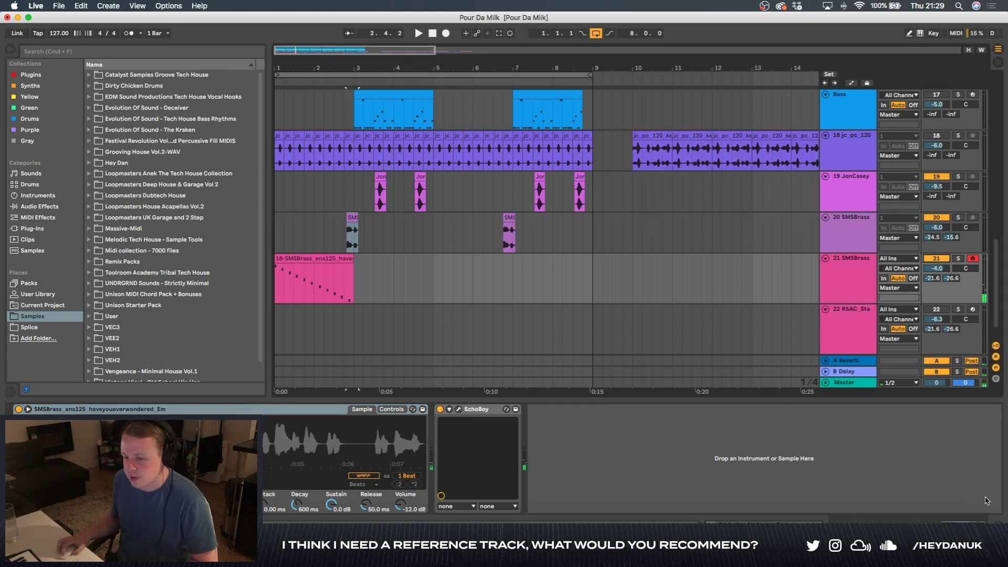
pyautogui.click(441, 410)
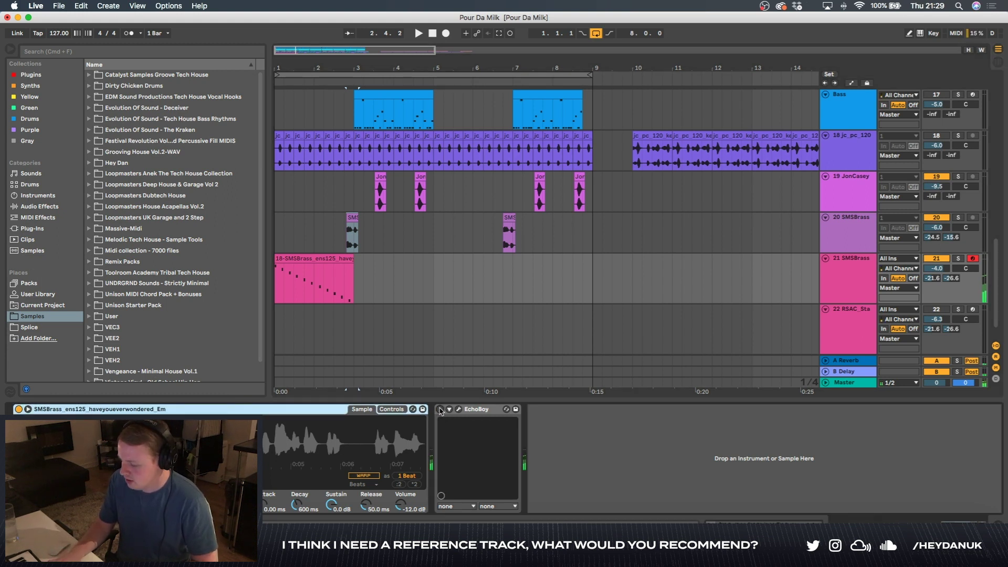
pyautogui.click(440, 409)
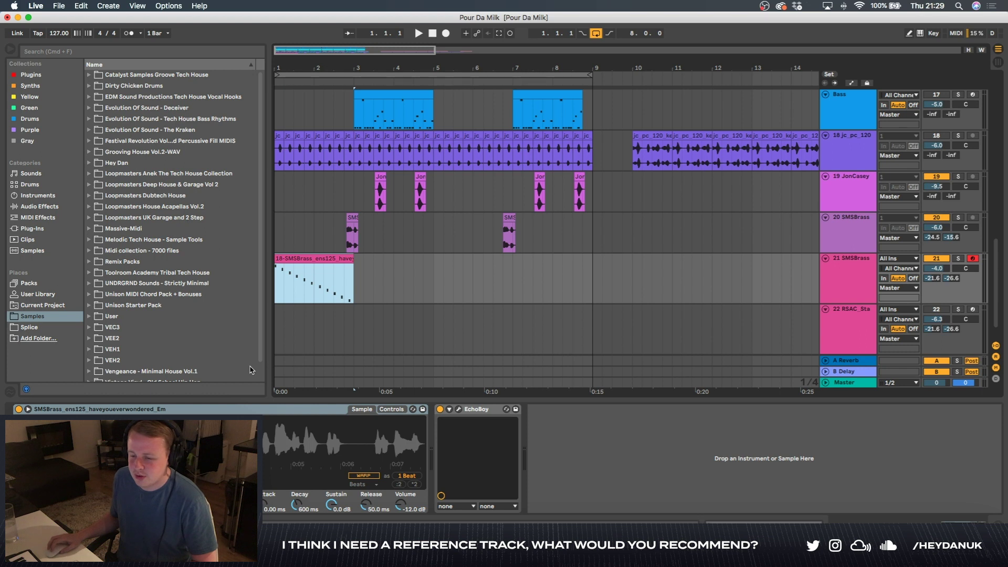
# Step: Audition the 21 SMSBrass clip in solo from bar 1, and play it unsoloed with the other active tracks
pyautogui.click(276, 282)
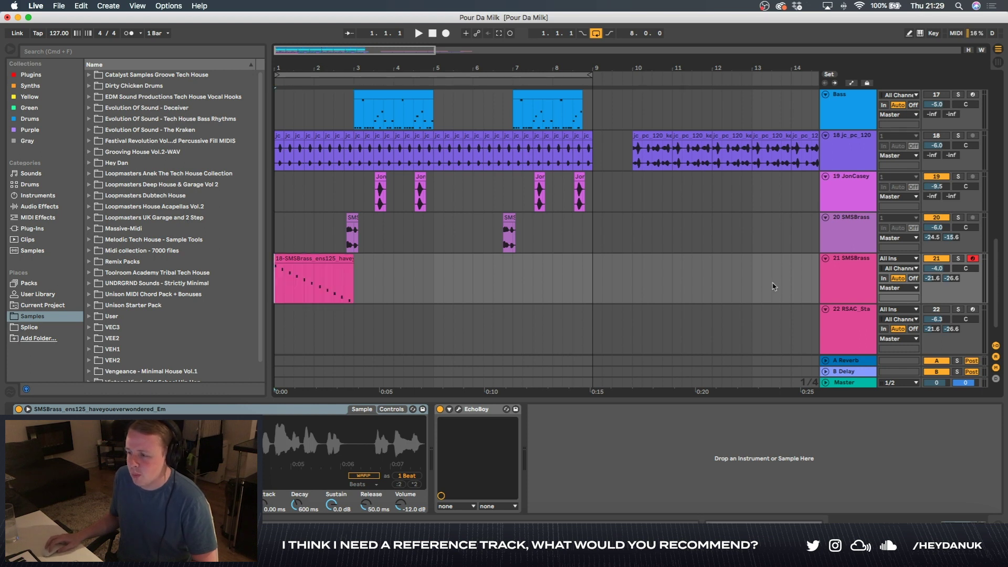
pyautogui.click(959, 258)
pyautogui.press('space')
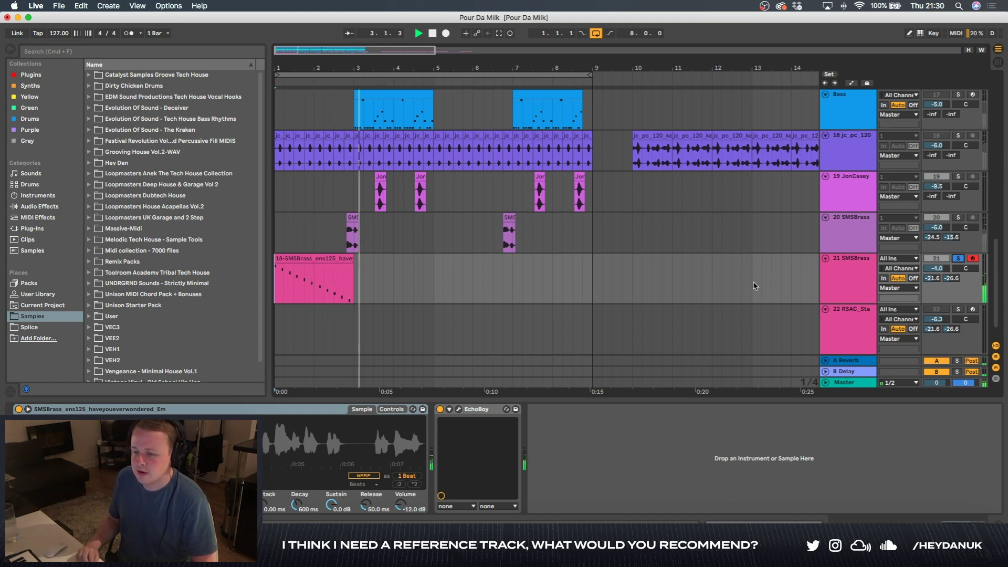
pyautogui.press('space')
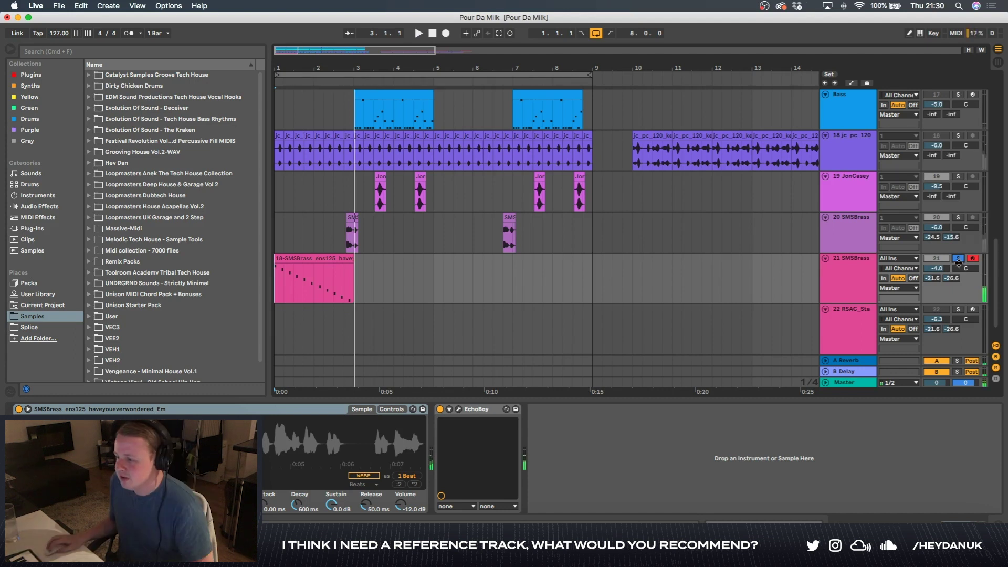
pyautogui.click(955, 260)
pyautogui.press('space')
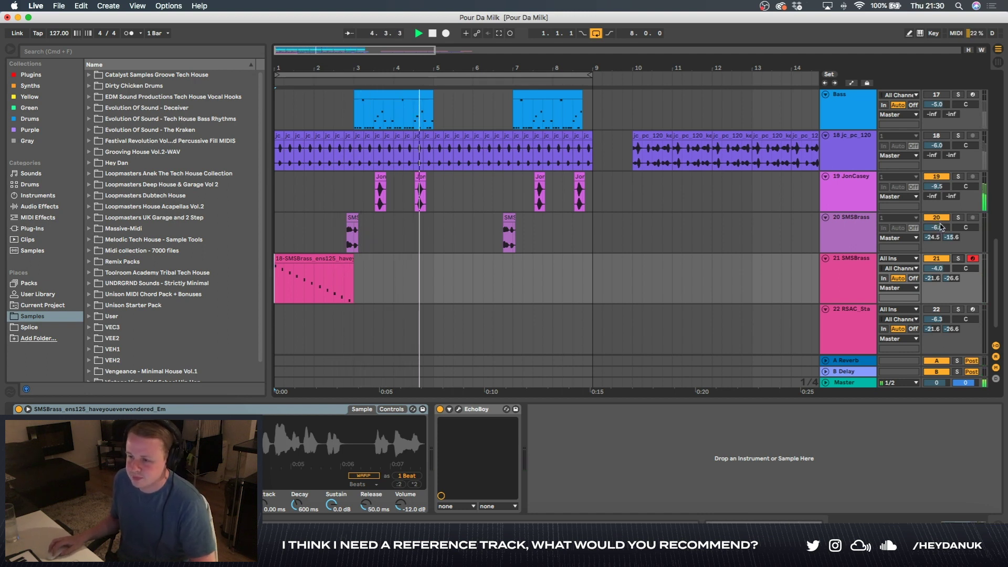
pyautogui.press('space')
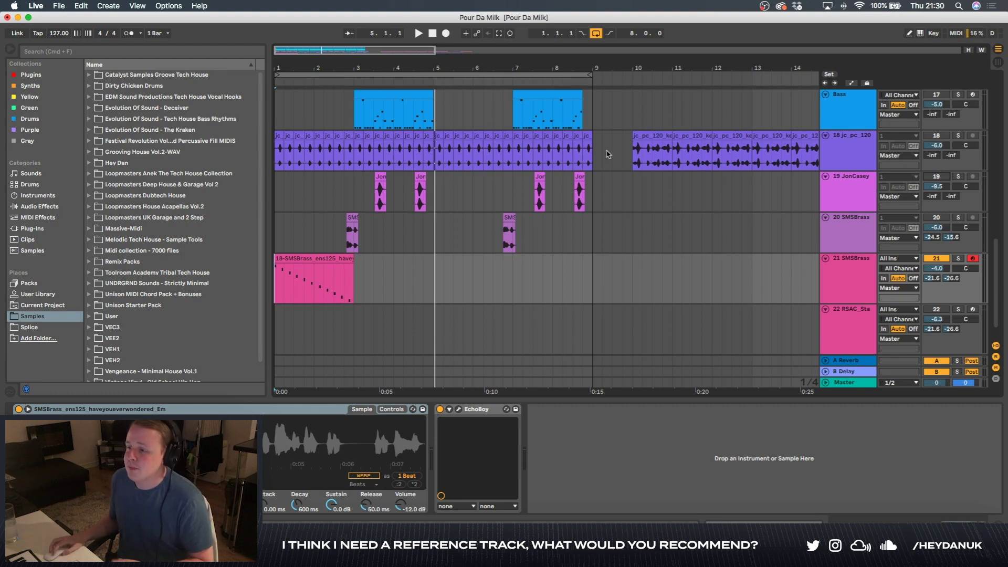
# Step: Copy the last jc_pc_120 loop clip to bar 18, extend it to four bars and audition it in solo
pyautogui.hscroll(8, 612, 152)
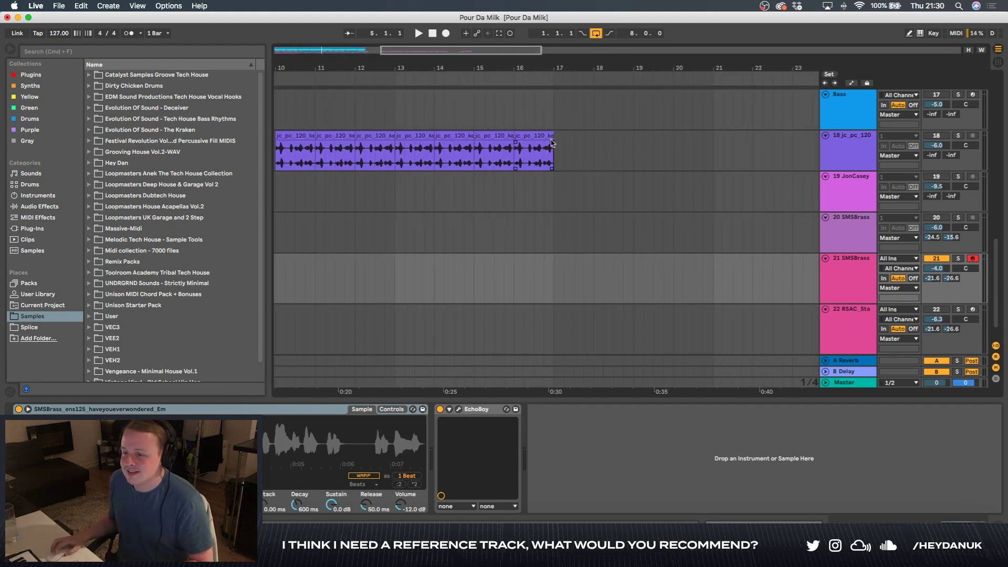
pyautogui.moveTo(517, 162); pyautogui.dragTo(553, 159)
pyautogui.press('super+c')
pyautogui.click(598, 150)
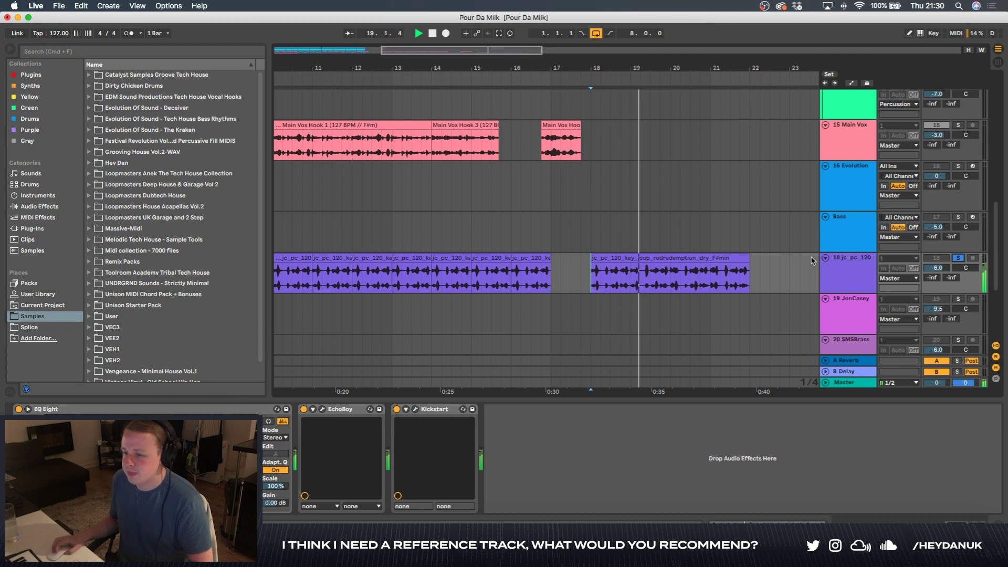
pyautogui.click(749, 273)
pyautogui.press('space')
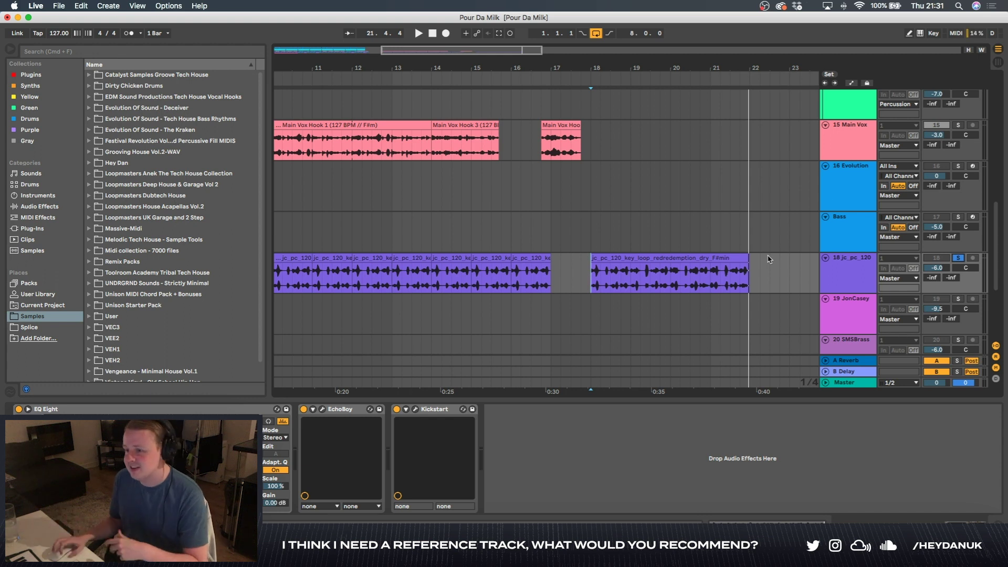
pyautogui.hscroll(-10, 603, 248)
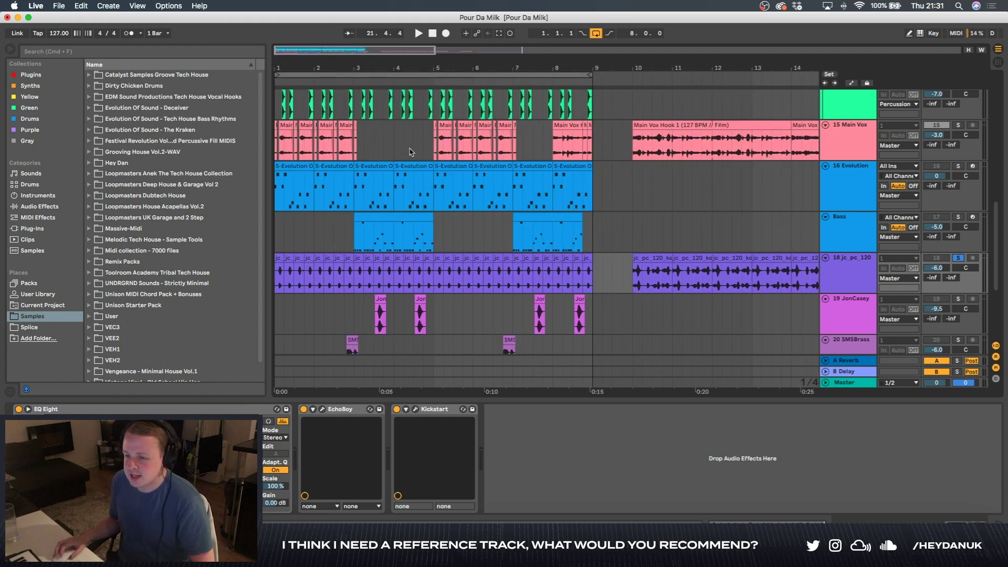
pyautogui.scroll(8, 409, 152)
pyautogui.scroll(-5, 413, 153)
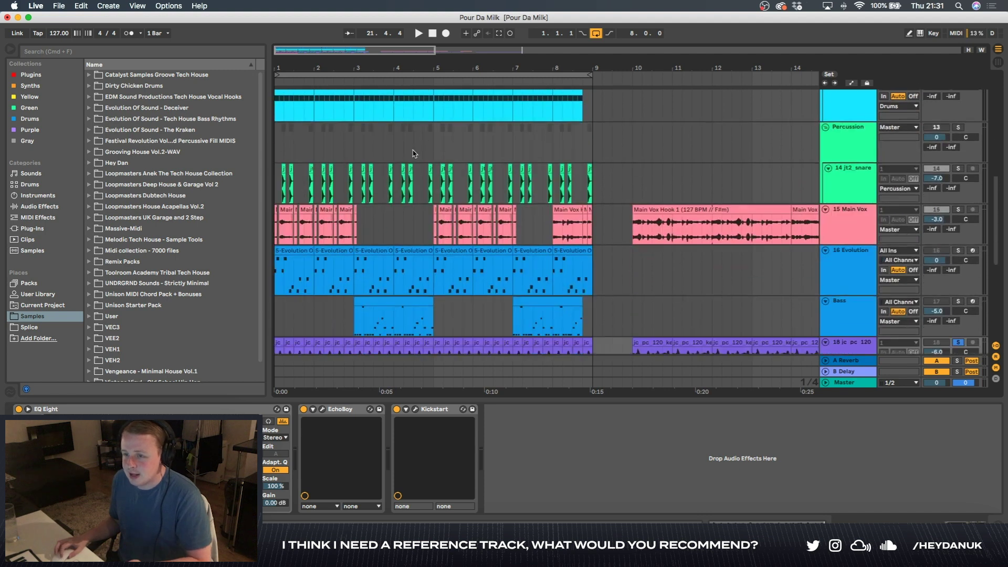
pyautogui.scroll(-3, 405, 160)
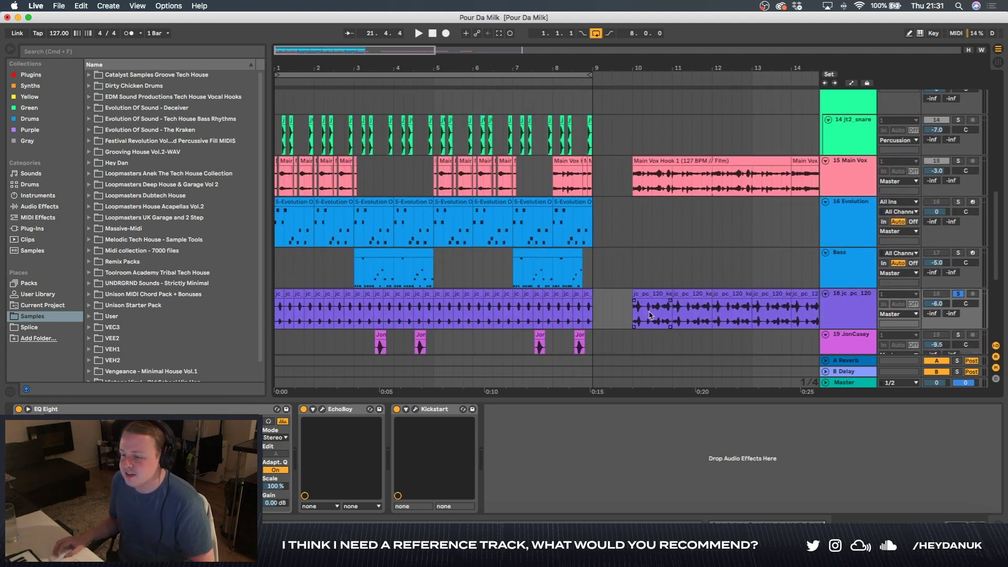
pyautogui.moveTo(644, 311); pyautogui.dragTo(654, 312)
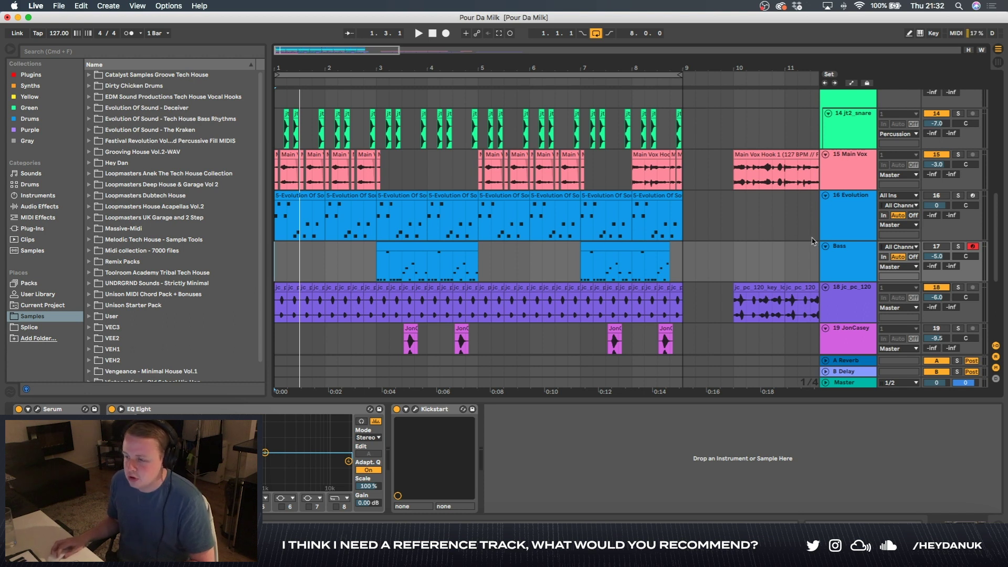
# Step: Fold the Bass, 19 JonCasey, 20 SMSBrass and 21 SMSBrass tracks in the arrangement
pyautogui.click(825, 248)
pyautogui.click(824, 300)
pyautogui.click(826, 309)
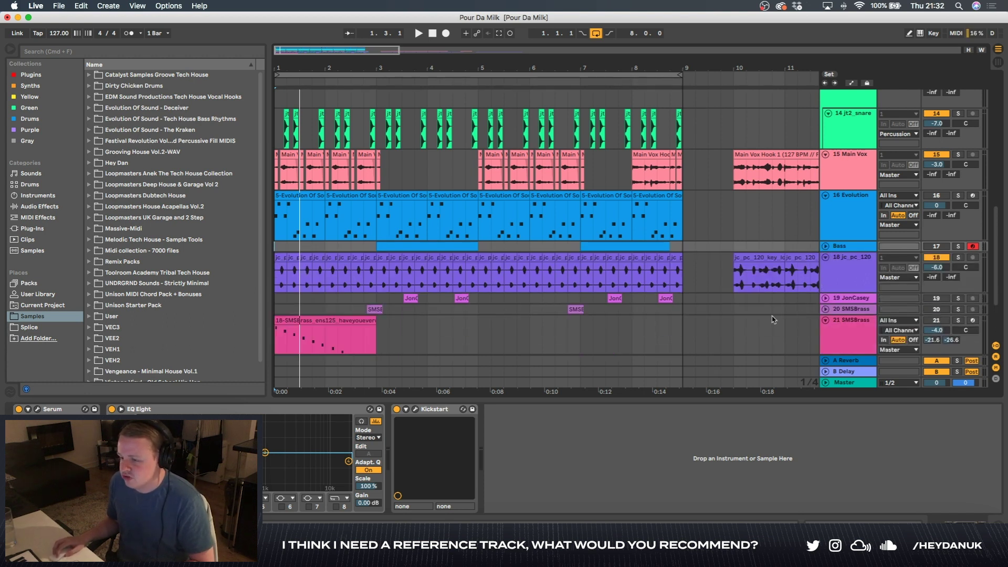
pyautogui.click(826, 321)
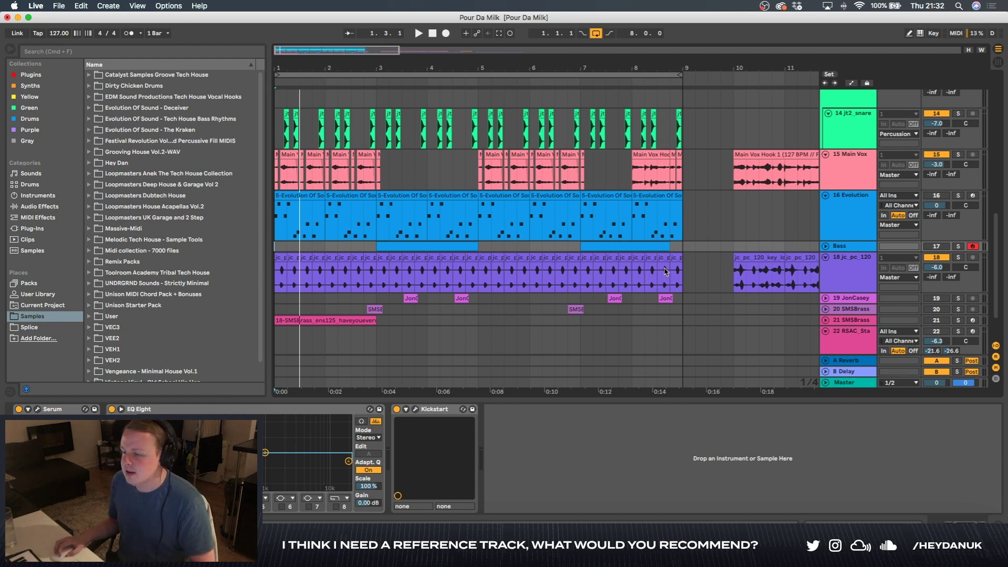
# Step: Audition the chopped jc_pc_120 key loop in solo and fold the 22 RSAC_Sta track
pyautogui.hscroll(5, 664, 271)
pyautogui.click(522, 280)
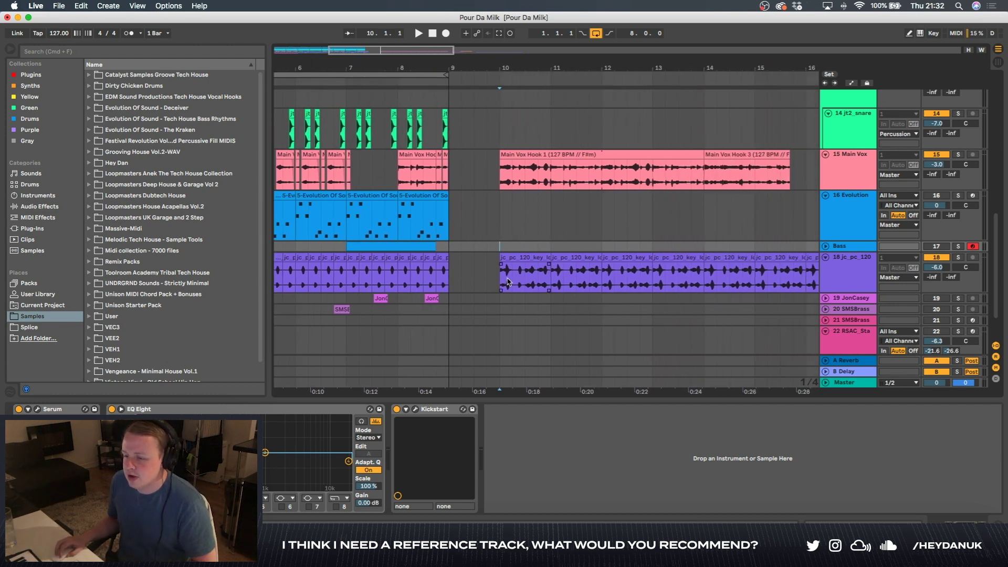
pyautogui.press('space')
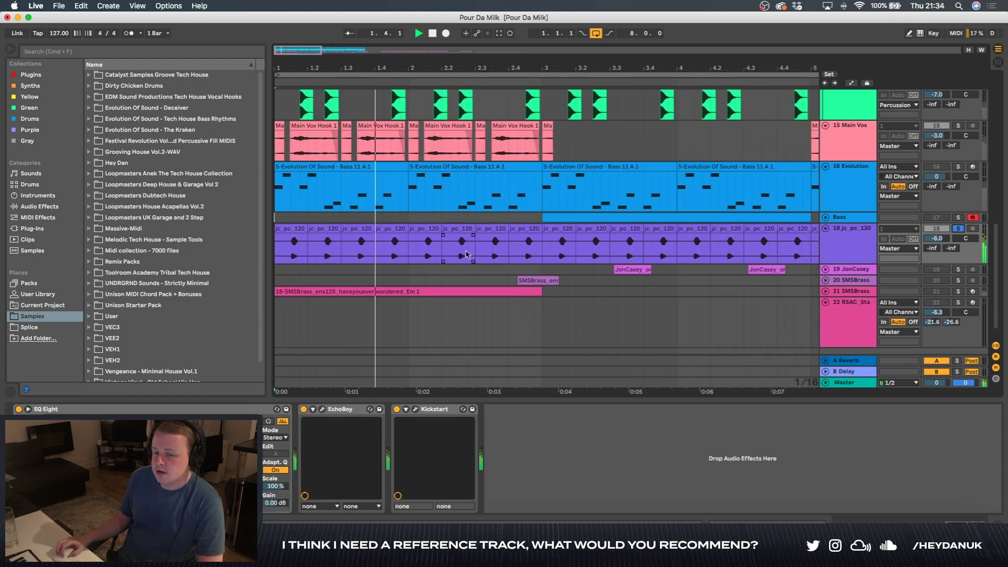
pyautogui.press('space')
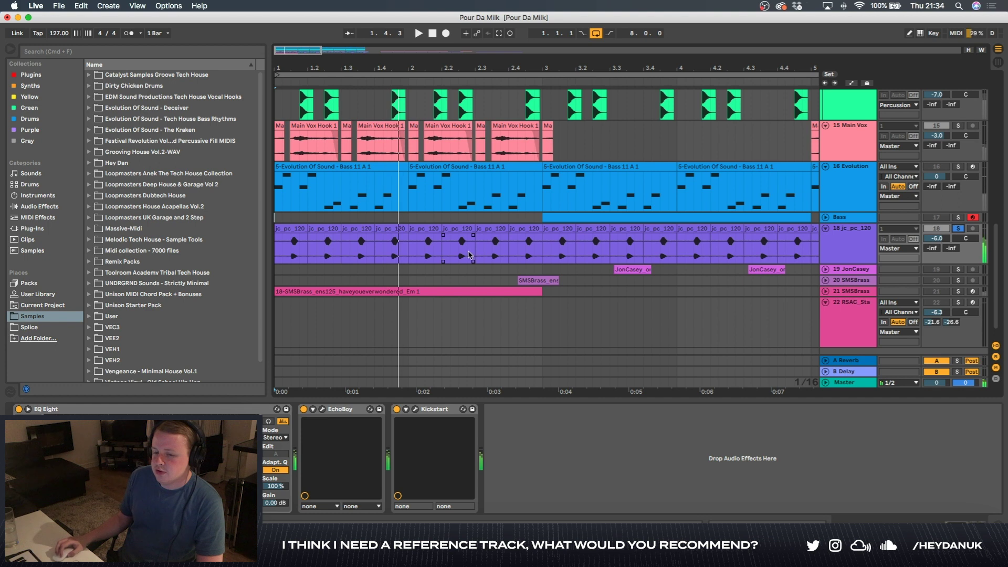
pyautogui.click(827, 303)
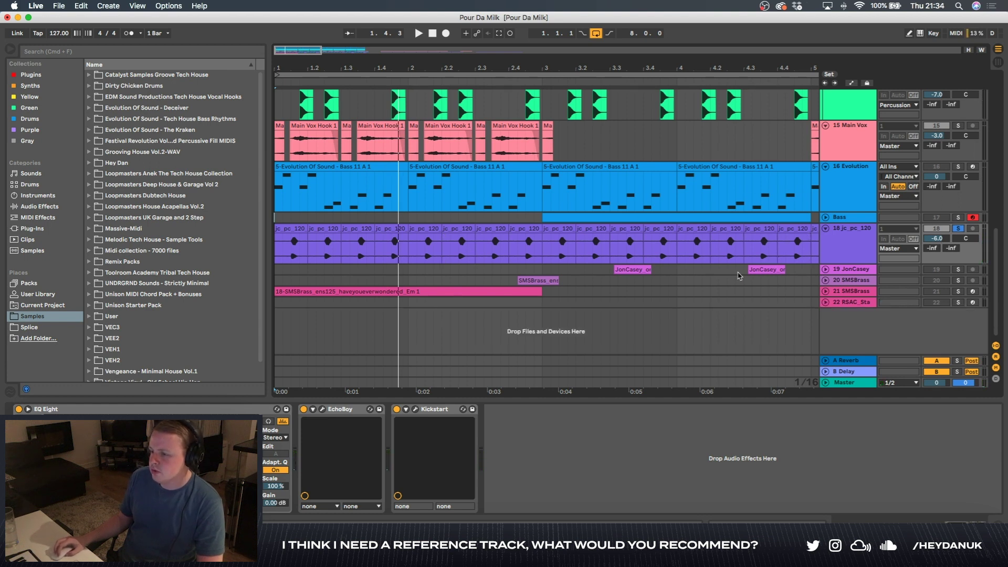
# Step: Add Analog Lab 4 from the Synths collection on a new track, search its presets for "rhode" and load Lonely Tines
pyautogui.click(27, 85)
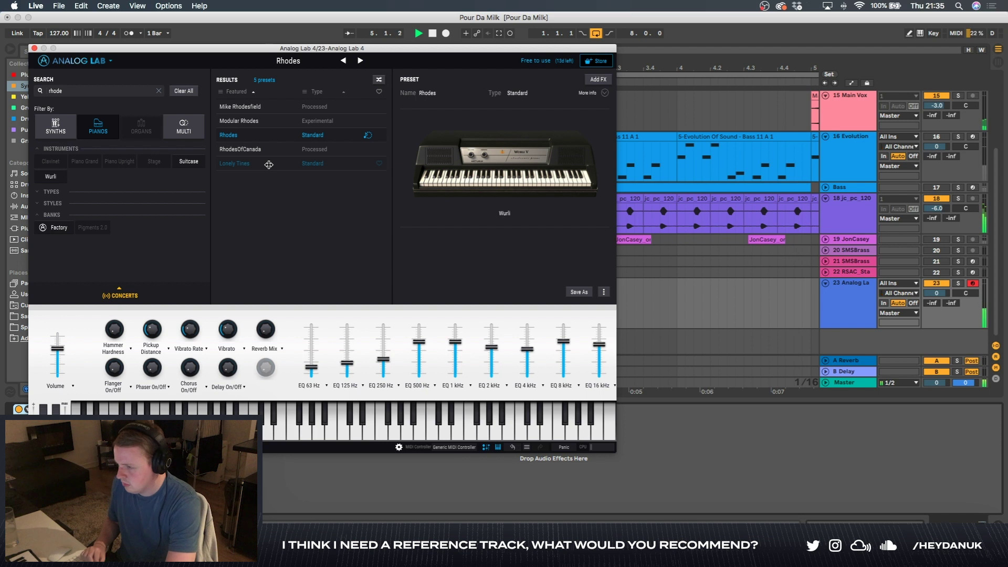
pyautogui.click(269, 164)
pyautogui.press('space')
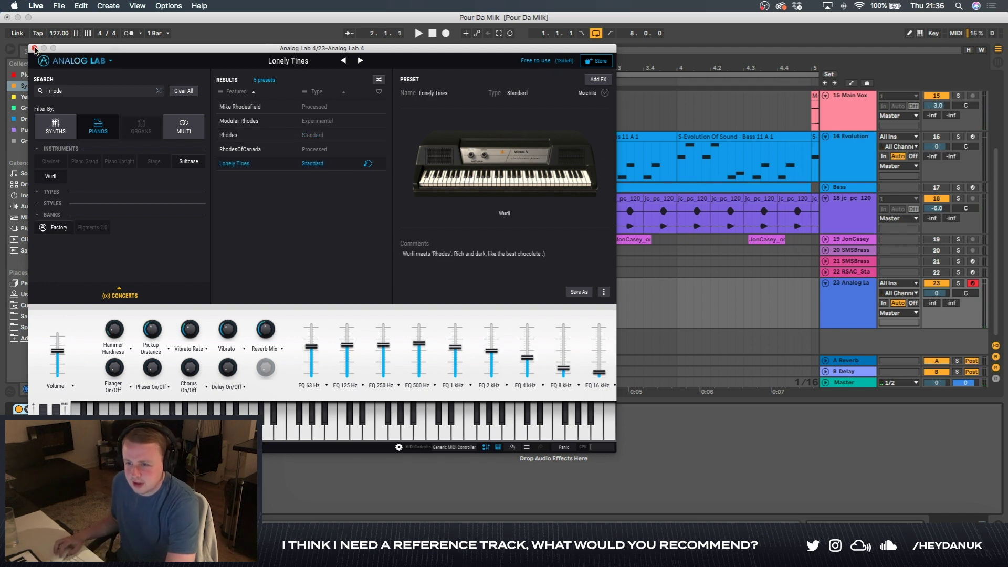
# Step: Close the Analog Lab window and audition the 18 jc_pc_120 track in solo from bar 1
pyautogui.click(34, 48)
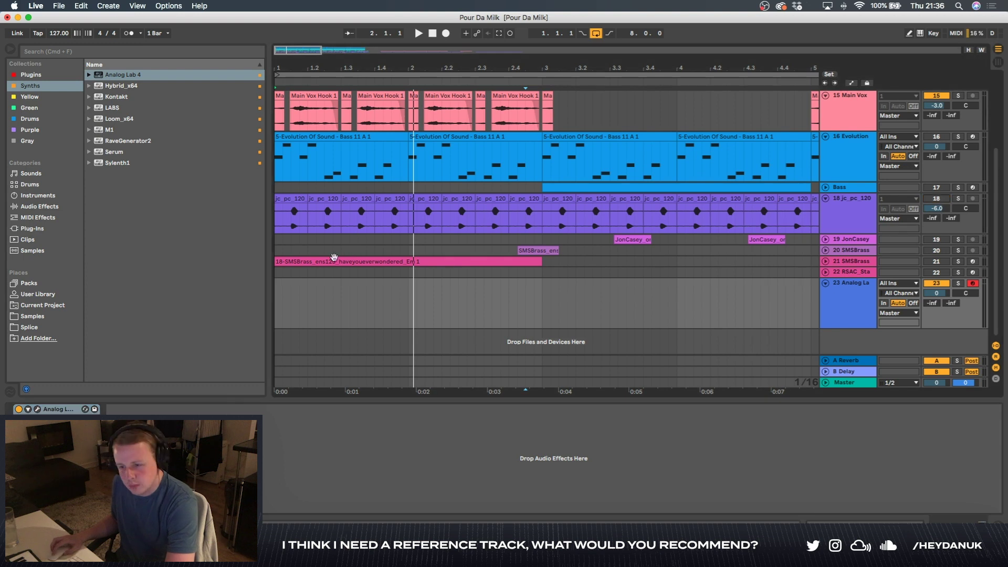
pyautogui.click(276, 307)
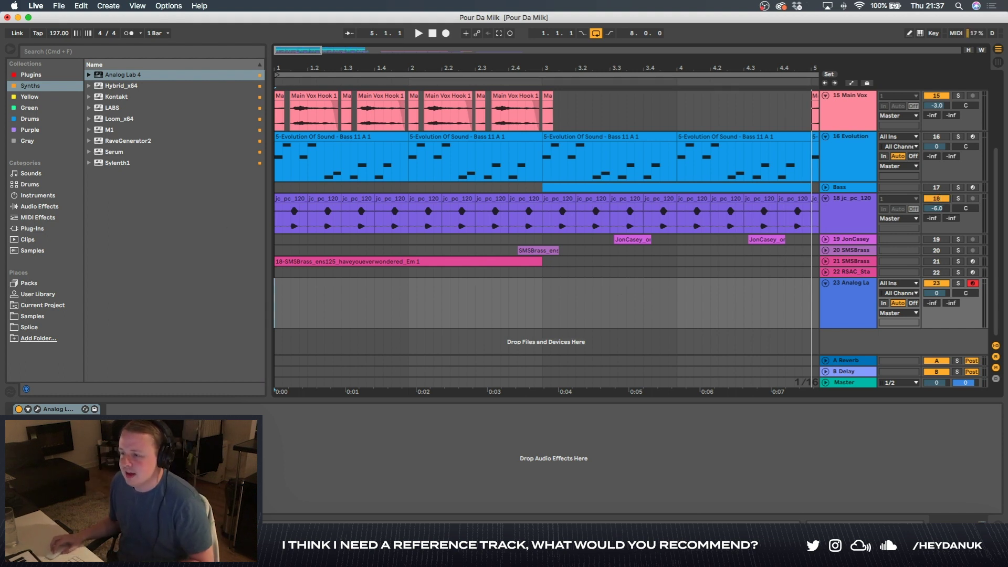
pyautogui.click(958, 198)
pyautogui.press('space')
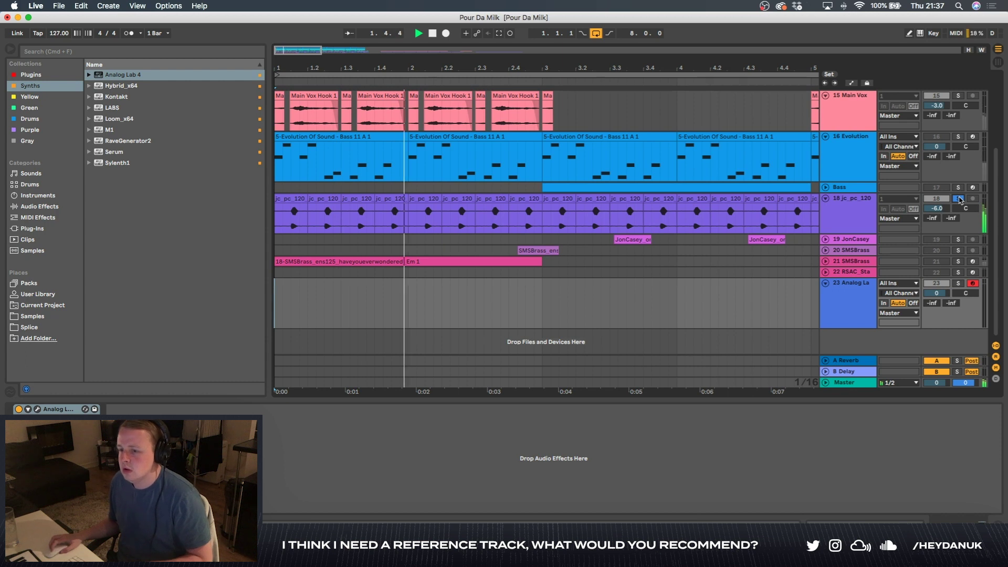
pyautogui.click(958, 199)
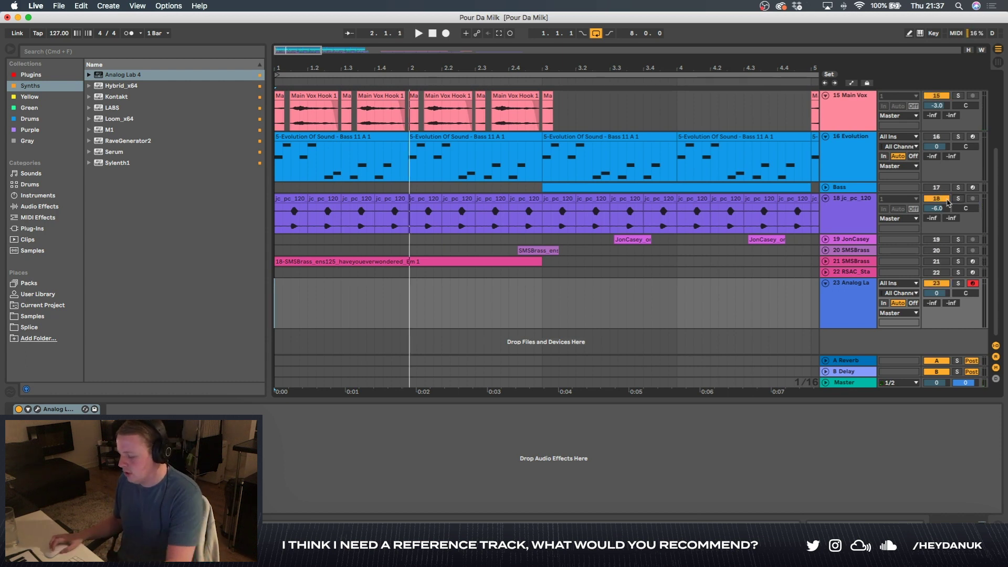
# Step: Record a four-bar chord part on the Analog Lab track from bar 1 and mute the 18 jc_pc_120 track
pyautogui.click(846, 307)
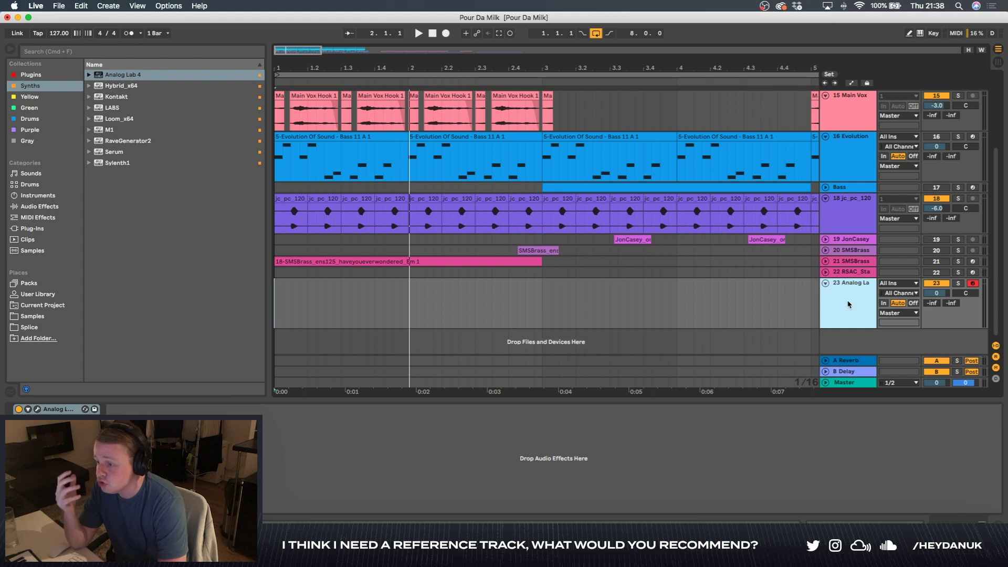
pyautogui.press('F9')
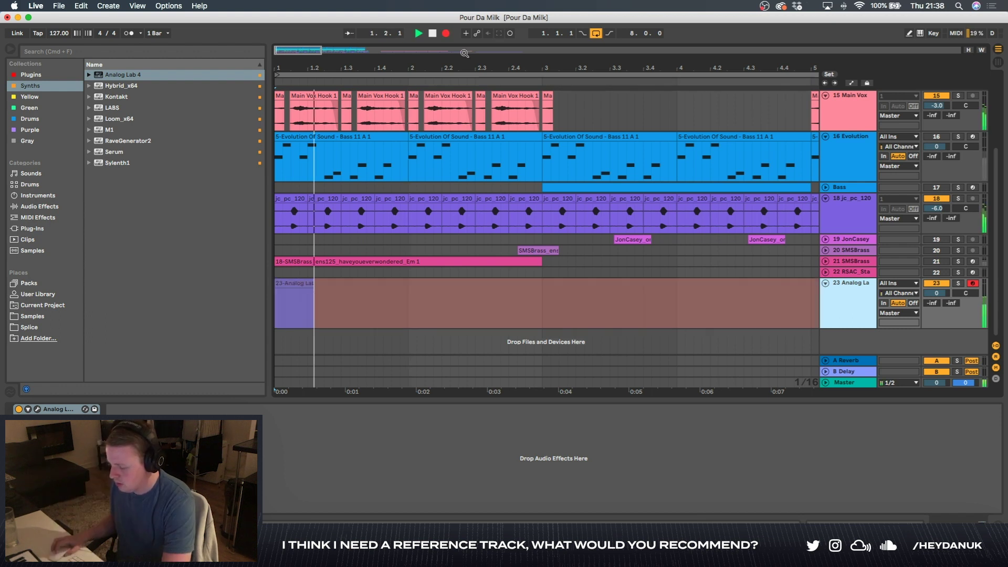
pyautogui.click(938, 200)
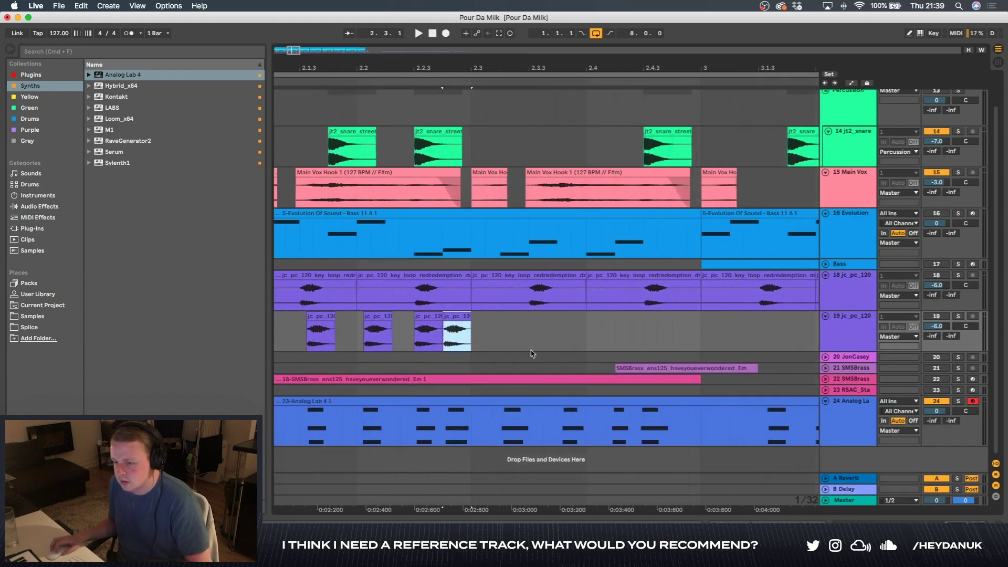
# Step: Duplicate the jc_pc_120 chops on track 19 through bar 4 and toggle the track's Kickstart effect
pyautogui.press('super+d')
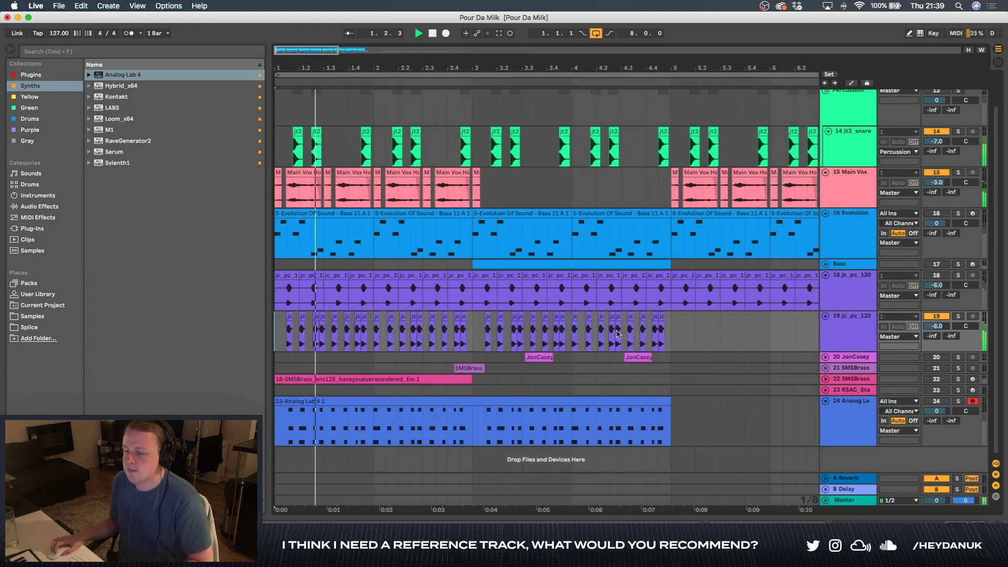
pyautogui.click(843, 319)
pyautogui.doubleClick(844, 318)
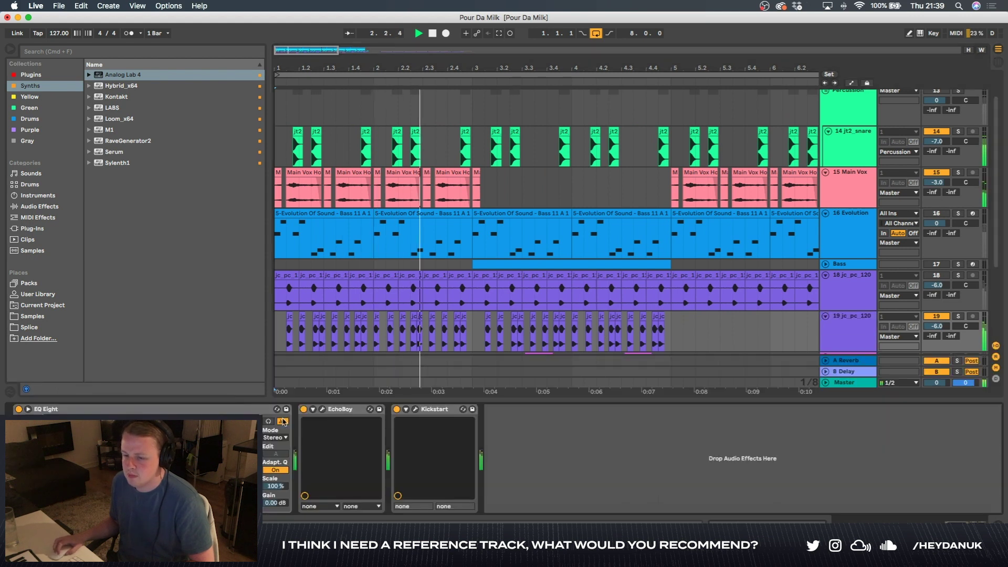
pyautogui.click(397, 410)
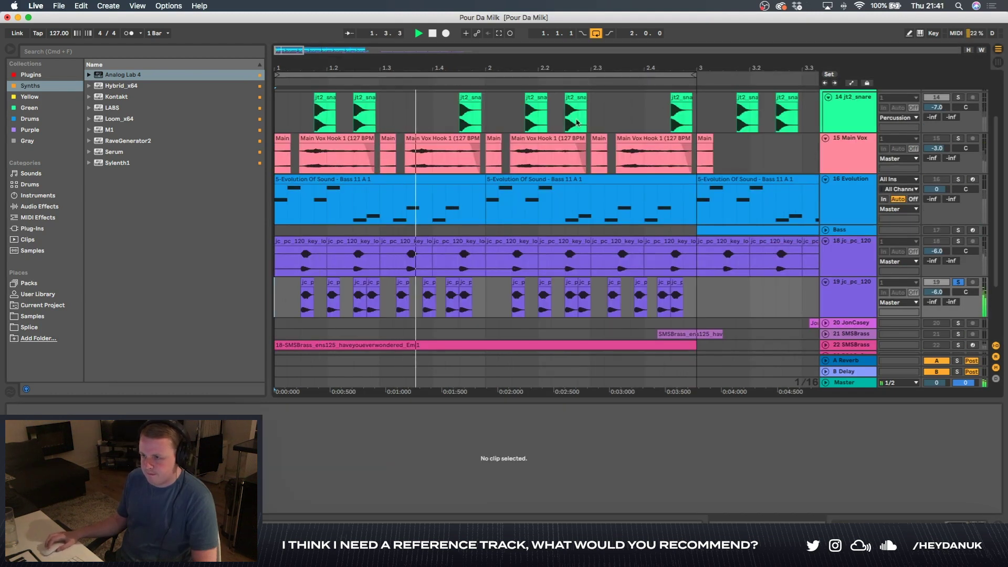
# Step: Shorten the playback loop to bar 1 and nudge the track 19 chop near beat 1.4 slightly earlier
pyautogui.moveTo(692, 74); pyautogui.dragTo(483, 75)
pyautogui.press('space')
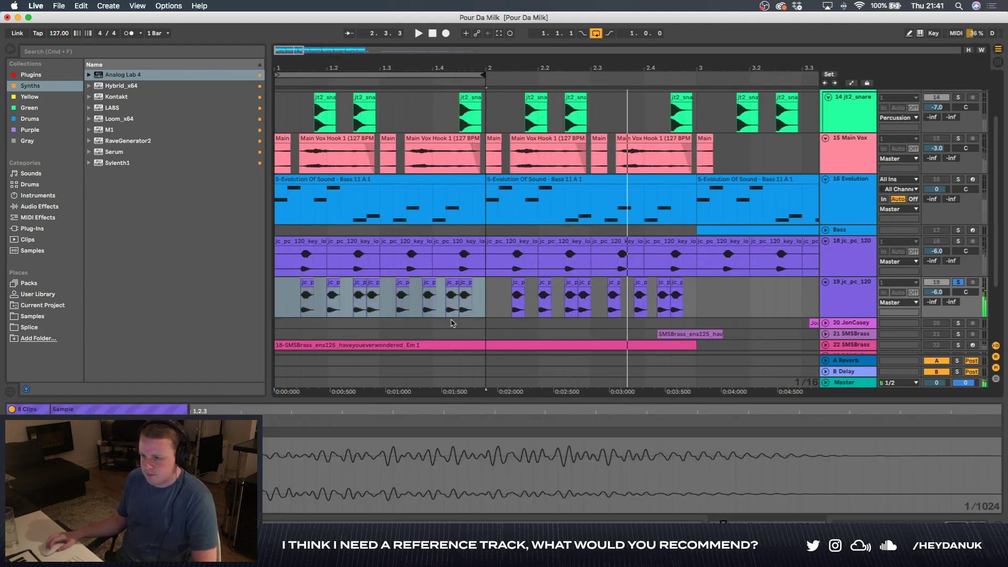
pyautogui.click(449, 284)
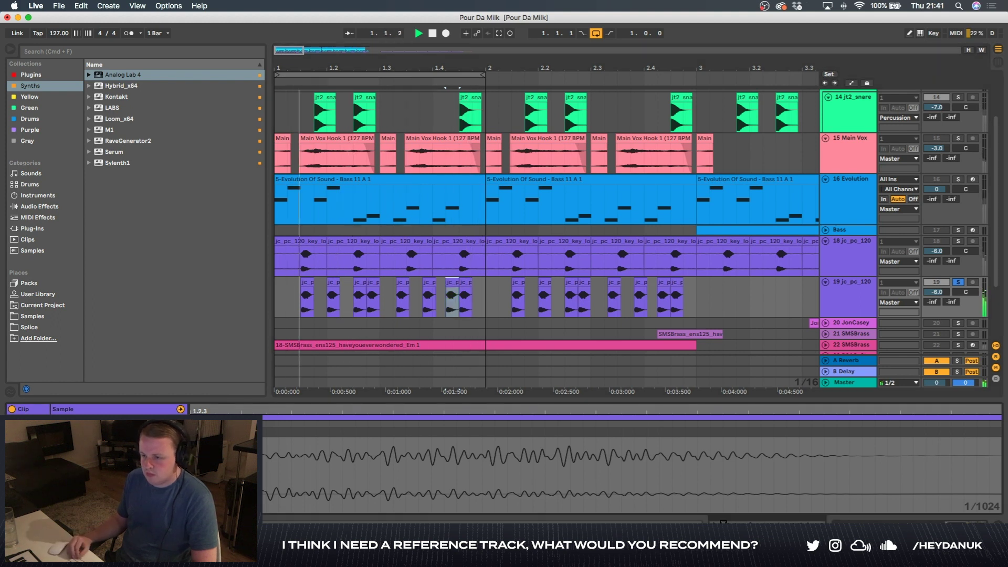
pyautogui.scroll(4, 411, 306)
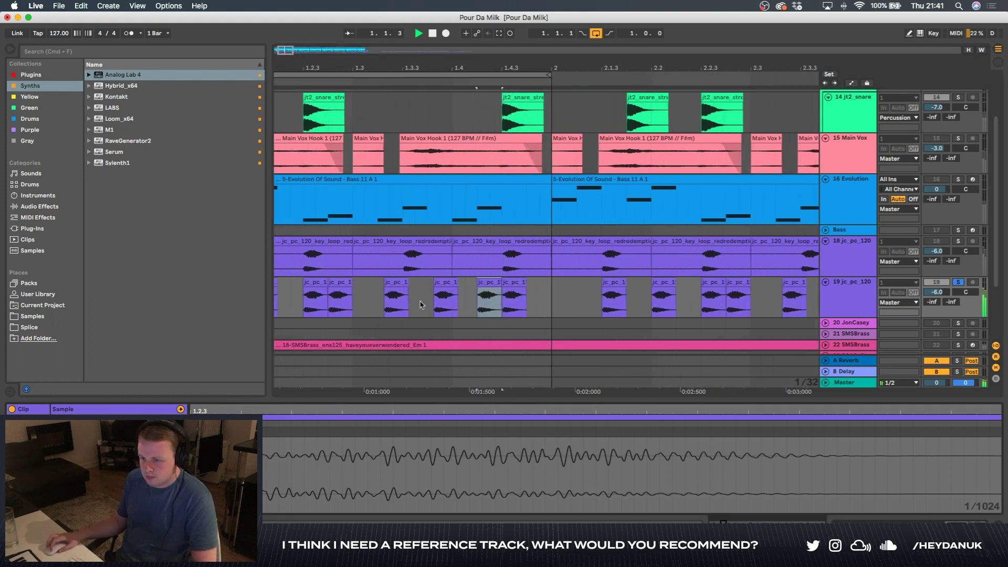
pyautogui.moveTo(450, 284); pyautogui.dragTo(442, 285)
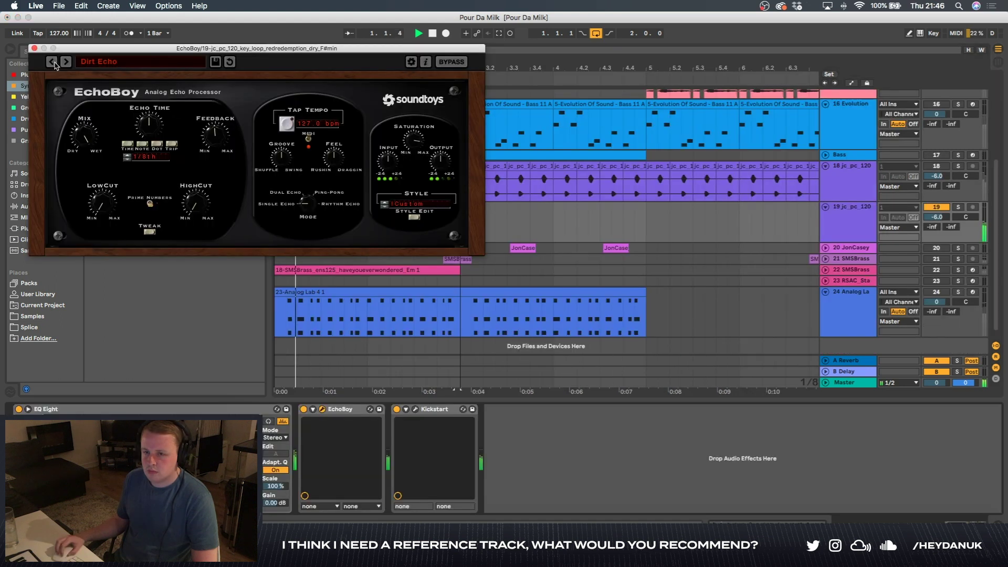
# Step: Step back through EchoBoy presets on track 19, auditioning Arena Bathroom, TelRay Stutter Pan and Syncro DM Dly
pyautogui.click(54, 63)
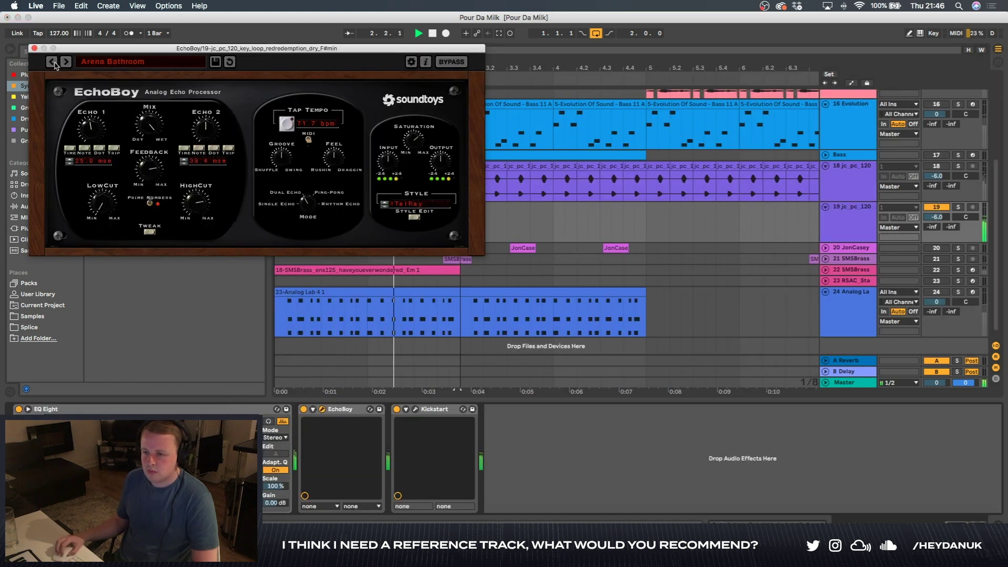
pyautogui.click(54, 64)
pyautogui.click(52, 62)
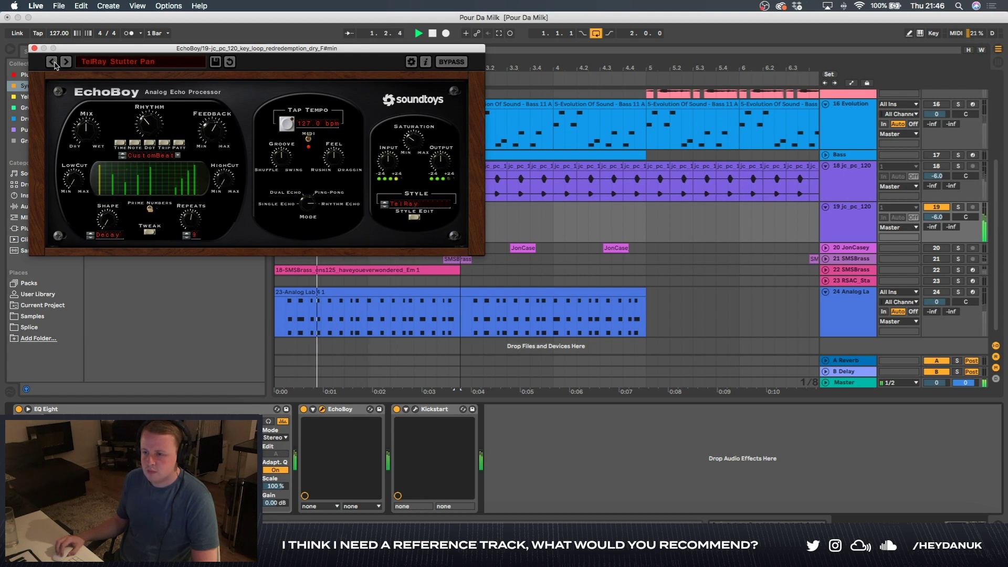
pyautogui.click(52, 62)
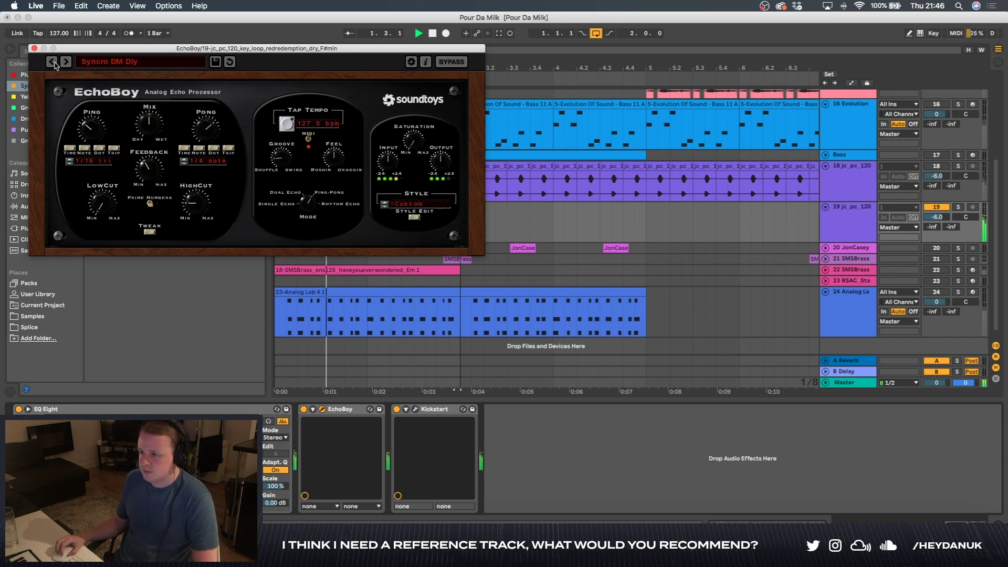
pyautogui.click(52, 62)
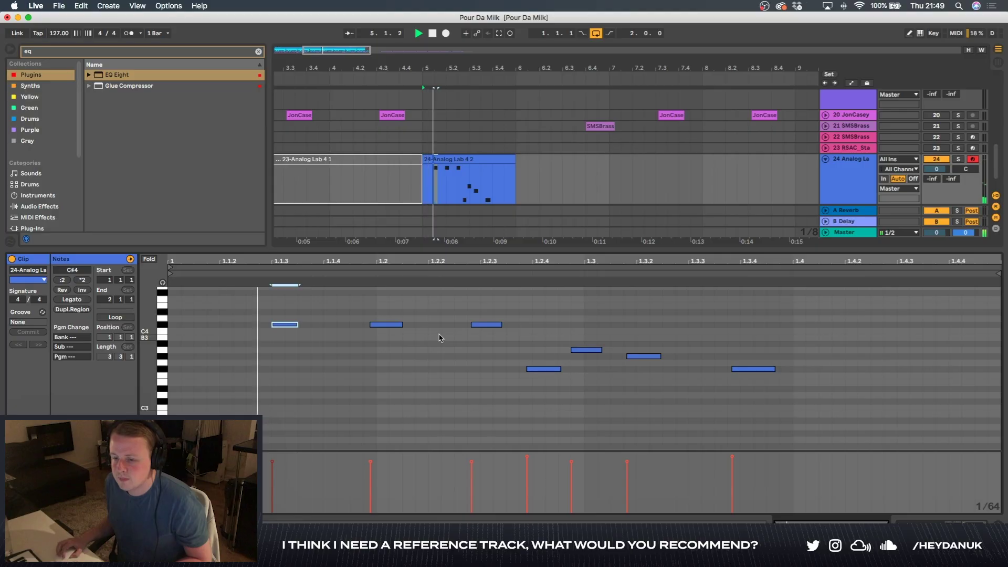
# Step: Shift the late-bar melody notes of the 24-Analog Lab 4 2 clip onto the grid, from beat 1.2 through 1.3.4
pyautogui.moveTo(383, 324); pyautogui.dragTo(391, 324)
pyautogui.moveTo(479, 330); pyautogui.dragTo(493, 330)
pyautogui.moveTo(536, 371); pyautogui.dragTo(543, 371)
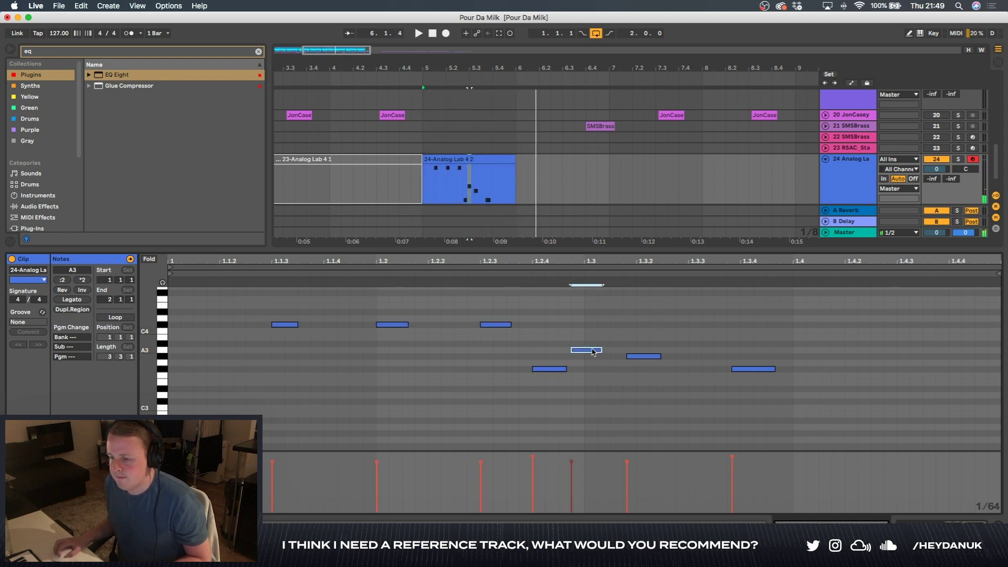
pyautogui.press('space')
pyautogui.moveTo(641, 357); pyautogui.dragTo(654, 362)
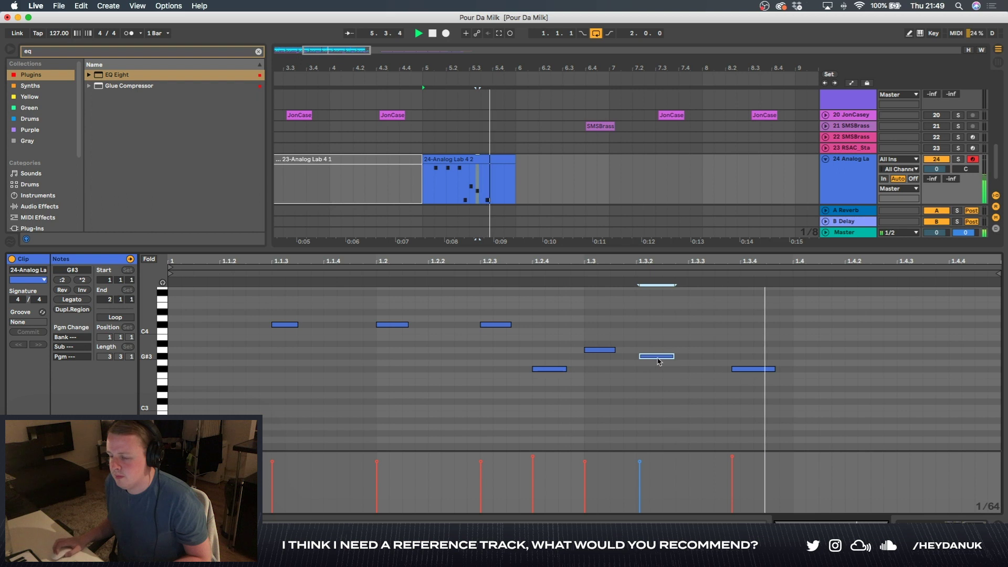
pyautogui.moveTo(754, 369); pyautogui.dragTo(766, 370)
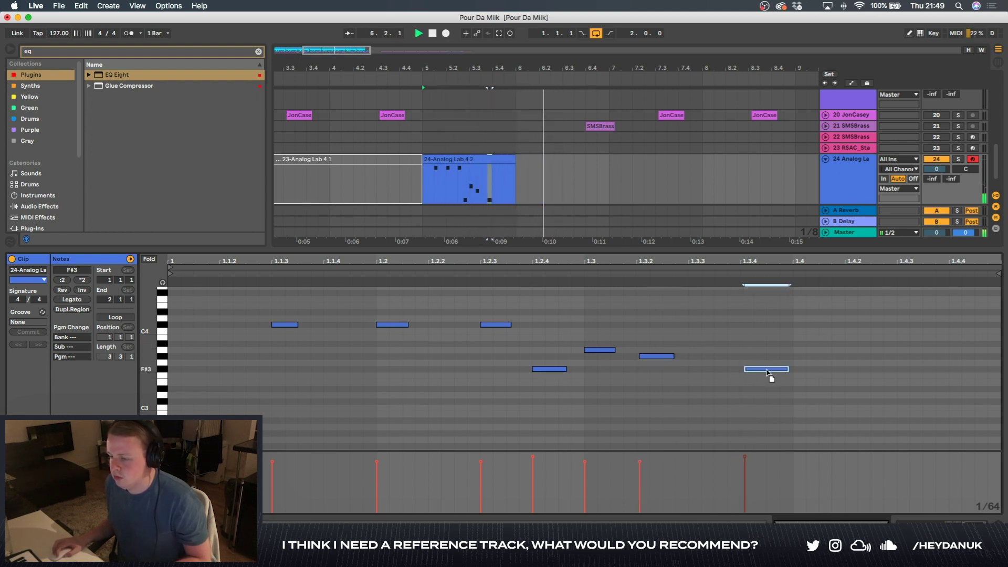
# Step: Duplicate the one-bar 24-Analog Lab 4 2 clip three times to fill bars 5 to 8
pyautogui.press('super+d')
pyautogui.press('super+d')
pyautogui.press('super+d')
pyautogui.press('-')
pyautogui.press('-')
pyautogui.click(420, 146)
pyautogui.click(447, 168)
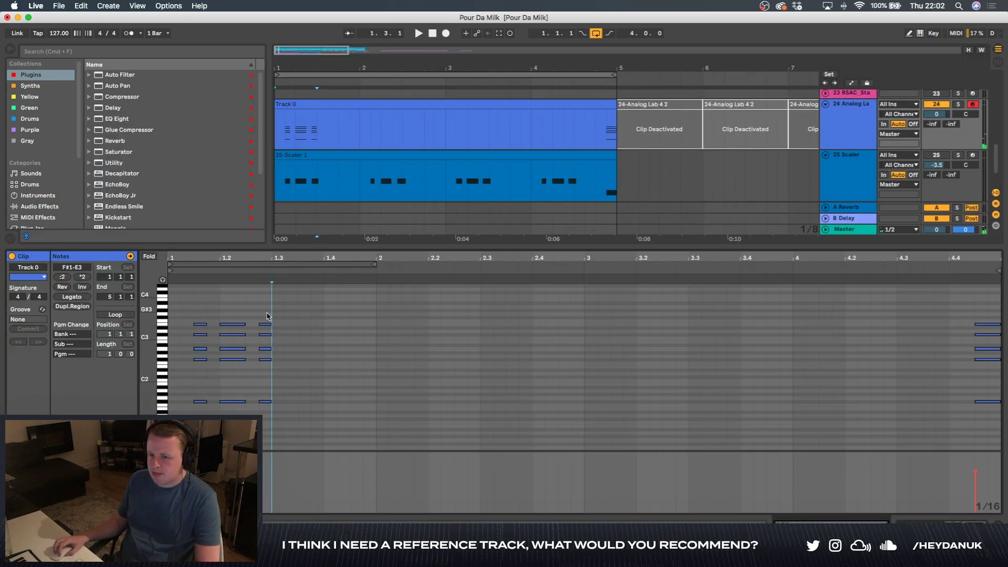
# Step: Duplicate the first bar's chord notes in the Track 0 clip into bars 2, 3 and 4 during playback
pyautogui.moveTo(374, 317); pyautogui.dragTo(120, 413)
pyautogui.press('super+d')
pyautogui.press('super+d')
pyautogui.press('space')
pyautogui.press('super+d')
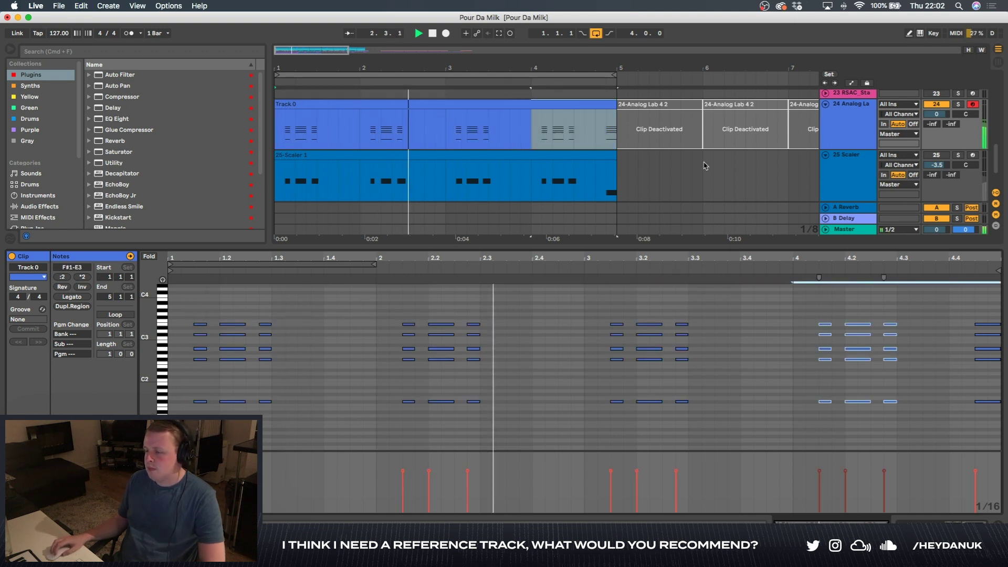
# Step: Transpose the final chord at the end of bar 4 in the Track 0 clip up two semitones to G#1-F#3
pyautogui.scroll(2, 705, 166)
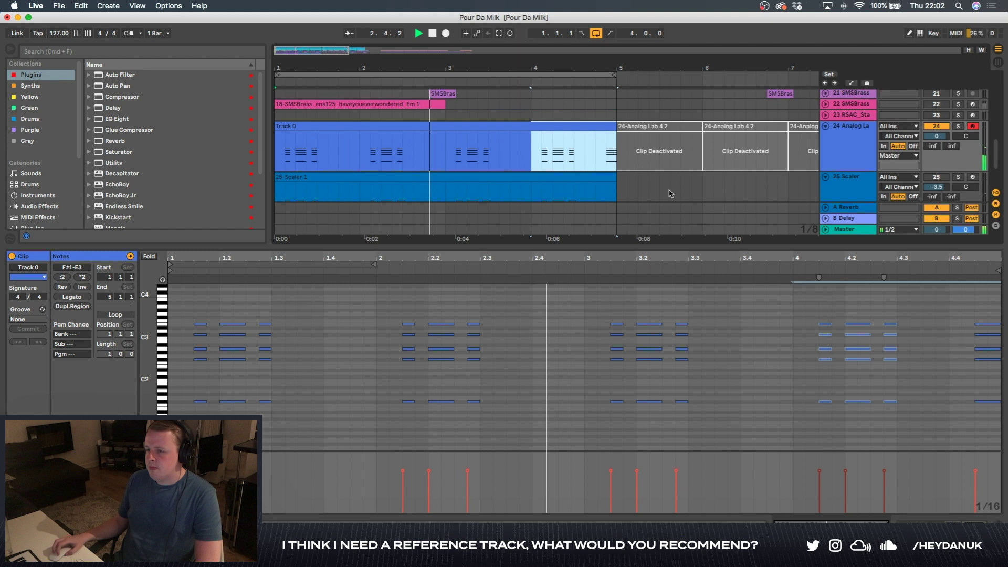
pyautogui.click(629, 186)
pyautogui.scroll(-2, 728, 167)
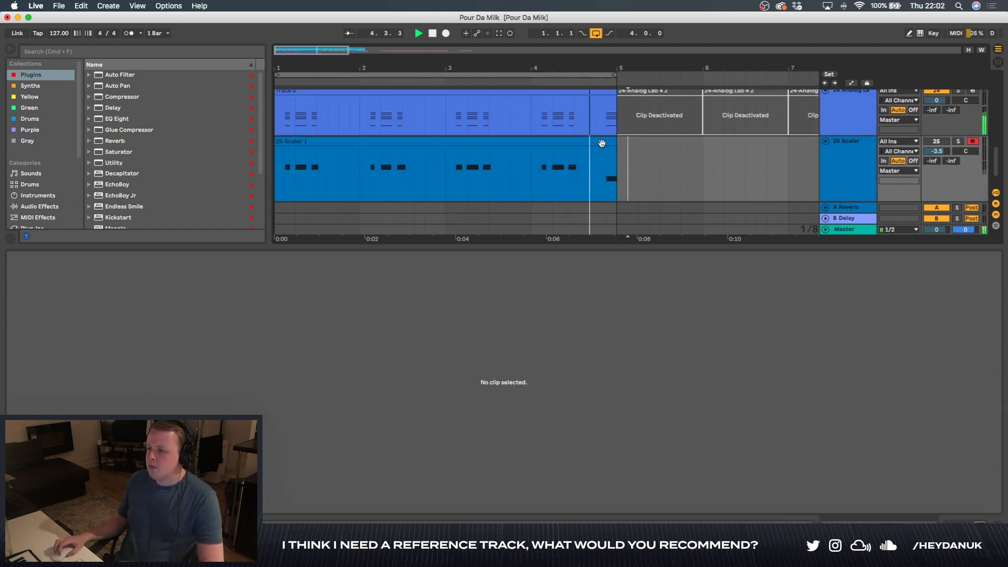
pyautogui.scroll(2, 603, 145)
pyautogui.click(602, 132)
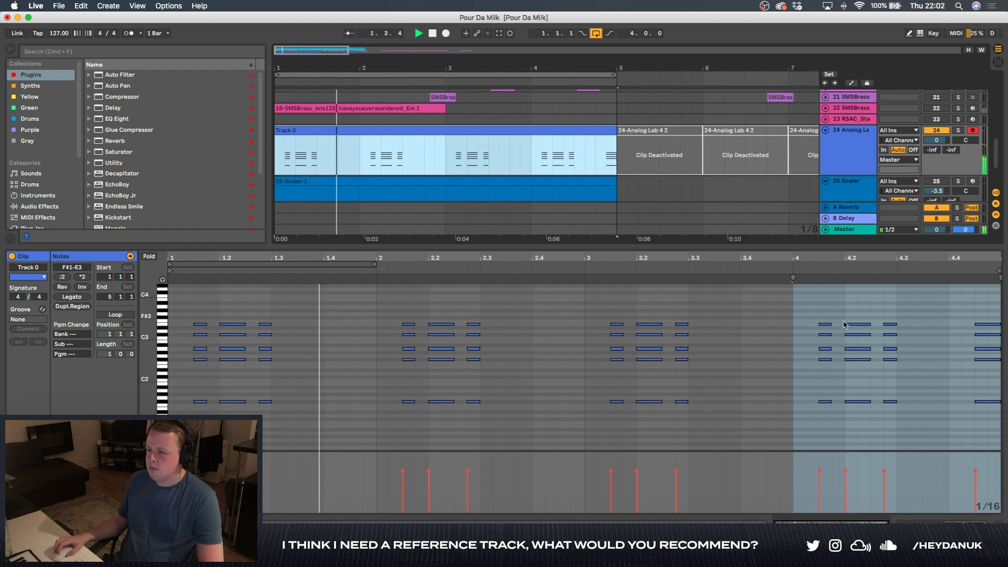
pyautogui.press('Up')
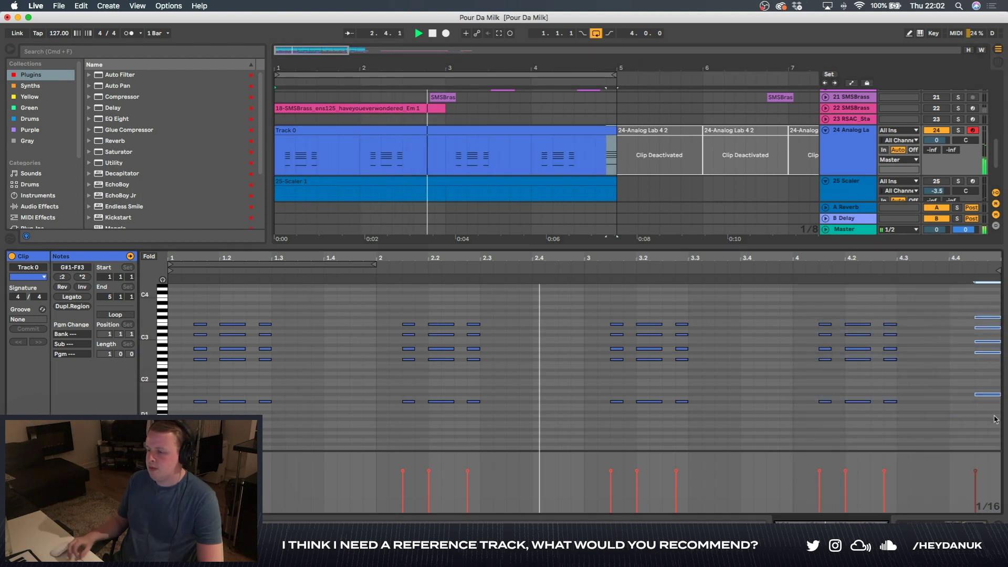
pyautogui.click(946, 330)
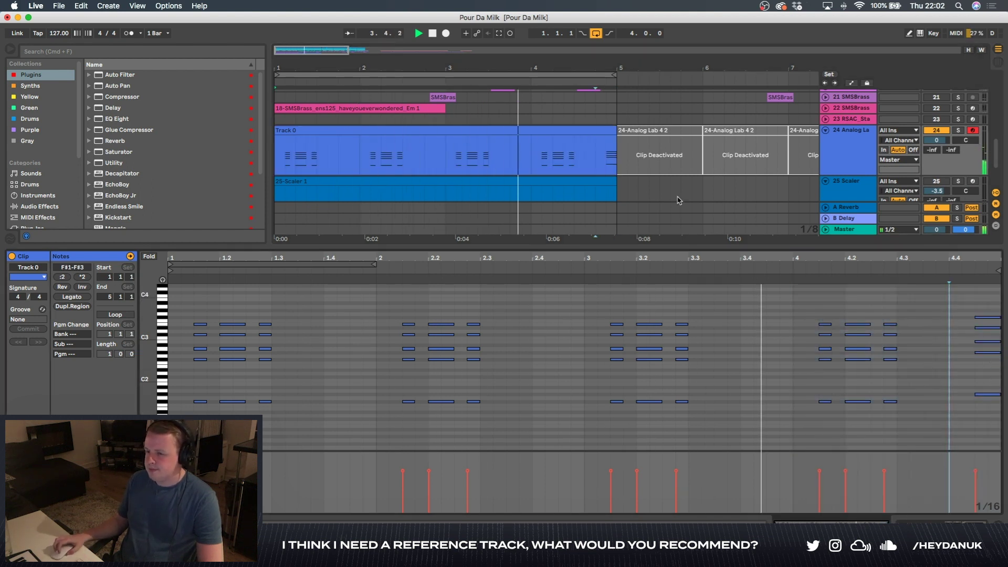
# Step: Hide the clip detail view and fold the Percussion group in the arrangement
pyautogui.scroll(-3, 679, 198)
pyautogui.scroll(-3, 608, 182)
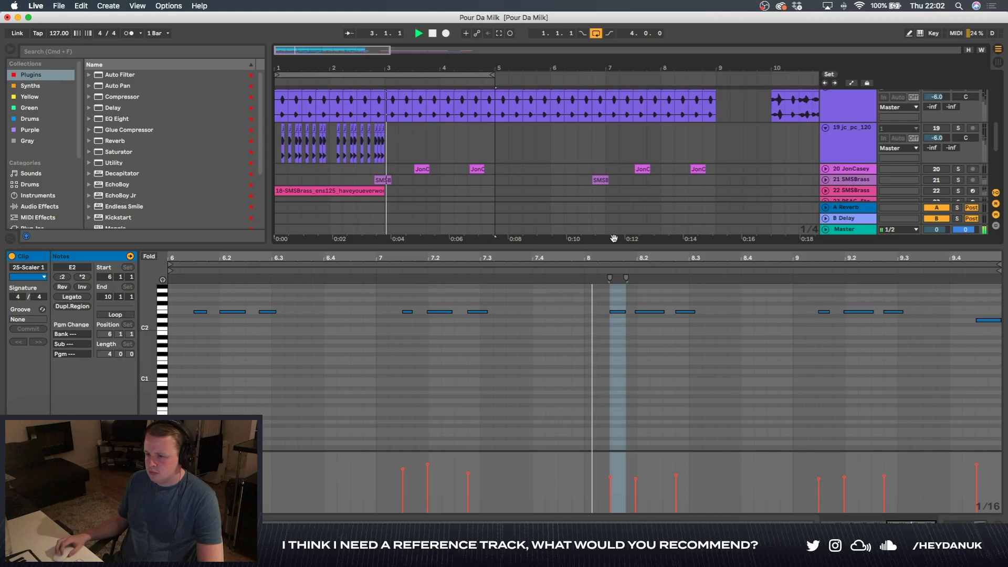
pyautogui.hotkey('shift', 'Tab')
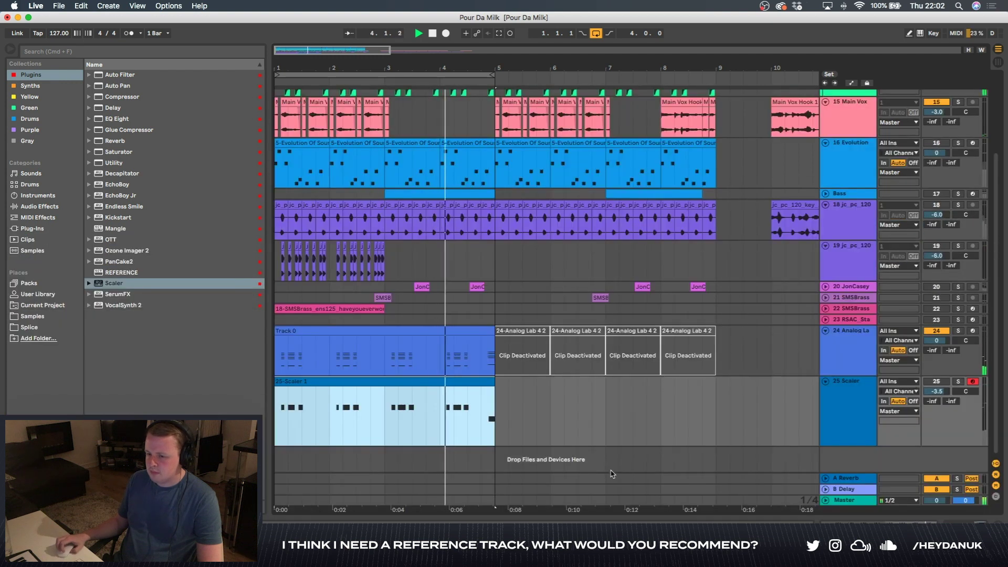
pyautogui.scroll(5, 464, 243)
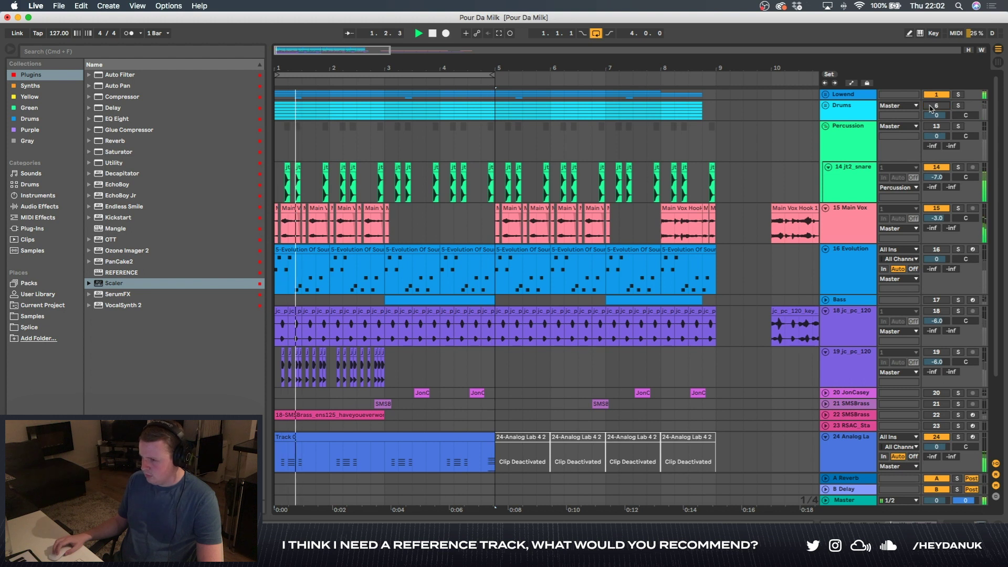
pyautogui.click(826, 126)
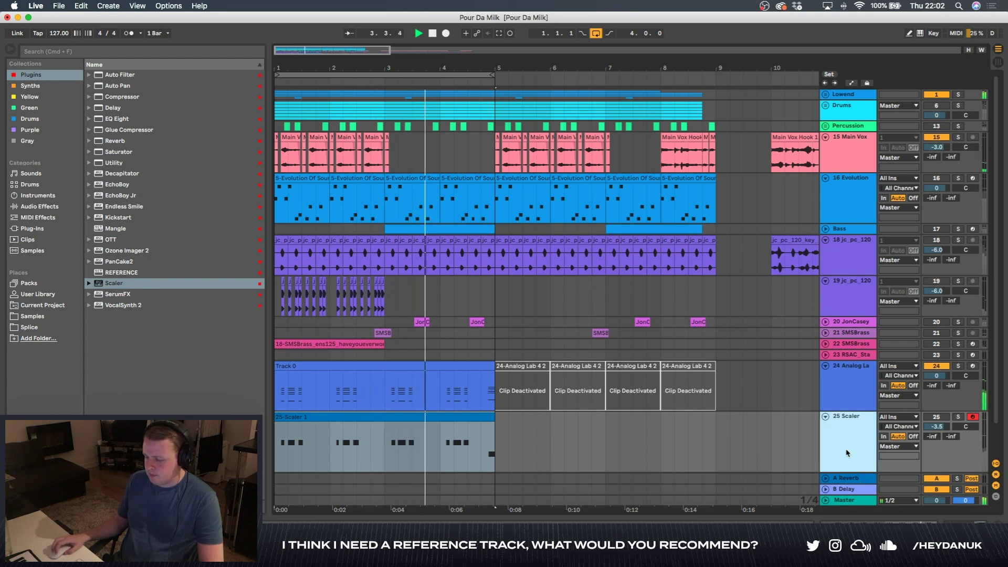
# Step: Select the 24 Analog Lab track and audition its Track 0 chord part with the arrangement from bar 1
pyautogui.click(840, 406)
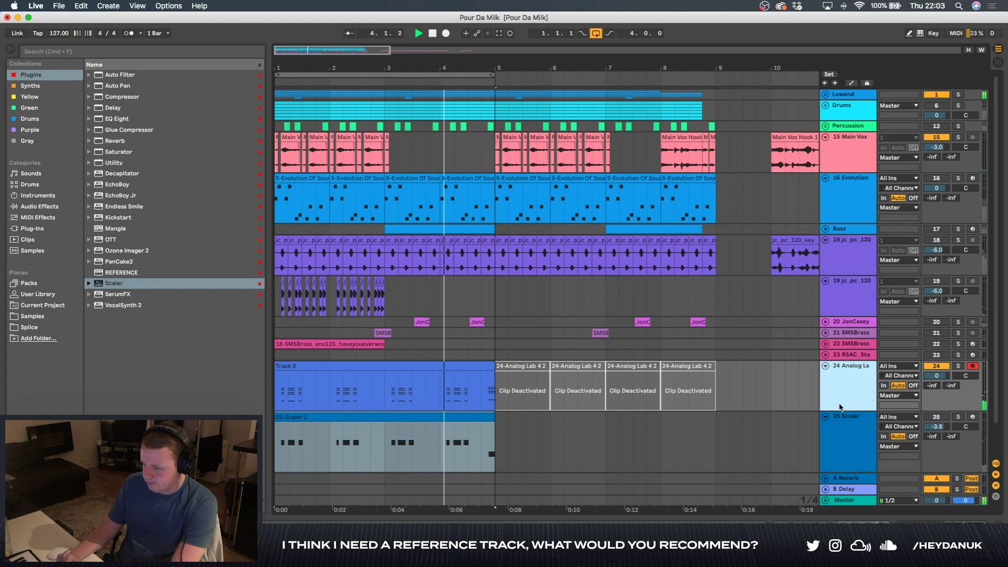
pyautogui.press('space')
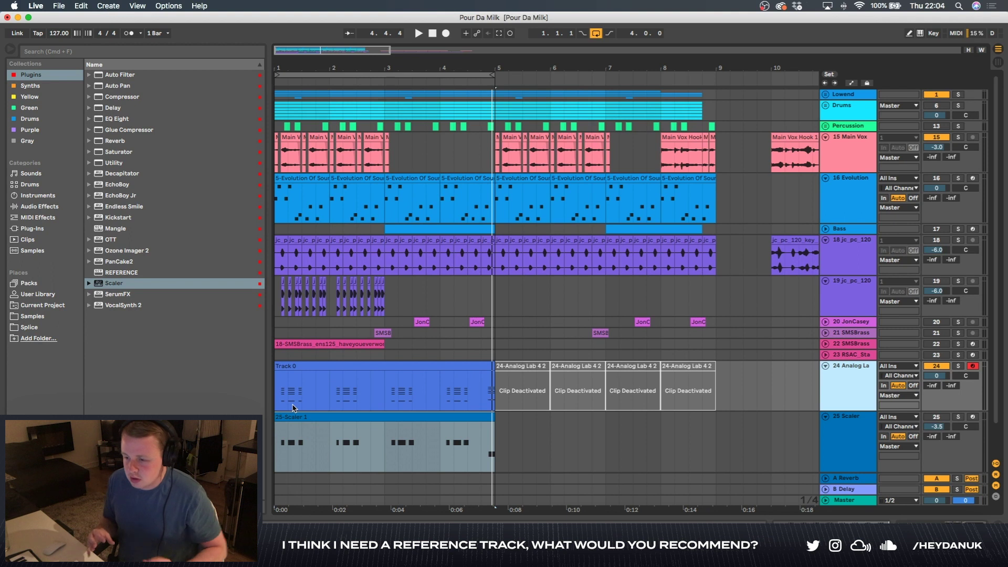
pyautogui.click(282, 384)
pyautogui.press('space')
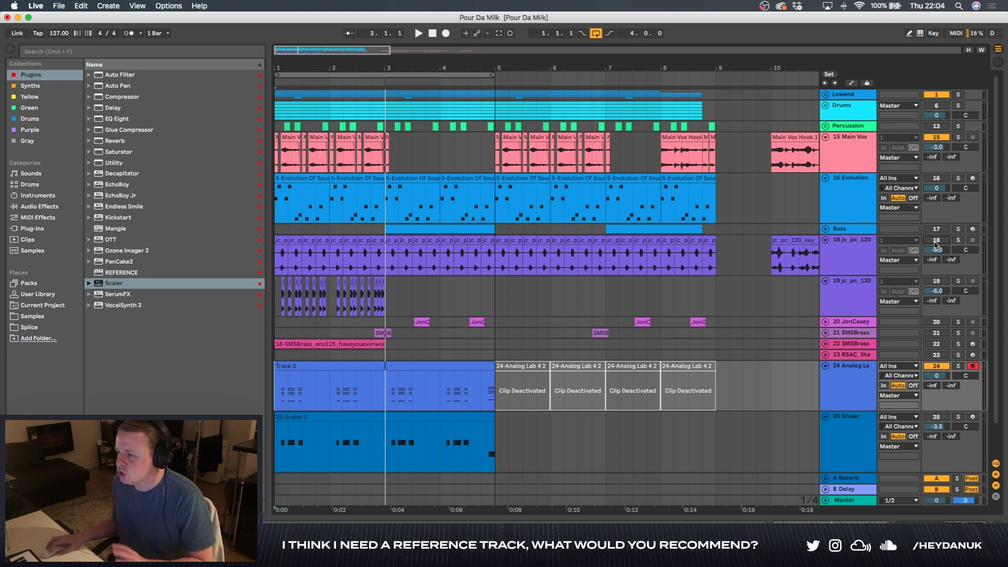
# Step: Fold track 19, activate the 18 jc_pc_120 key loop track and audition it with the arrangement from bar 1
pyautogui.click(825, 241)
pyautogui.click(826, 251)
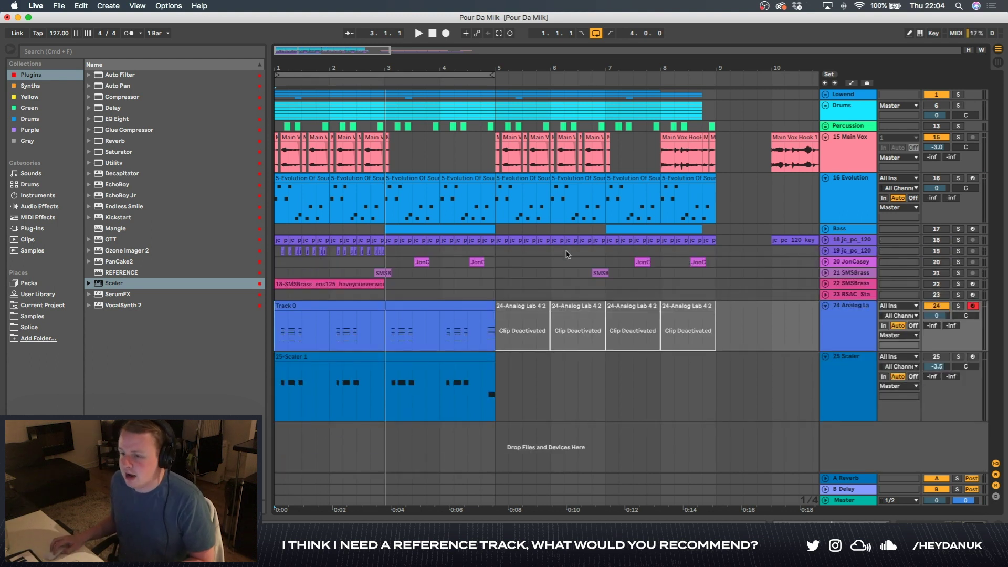
pyautogui.click(825, 240)
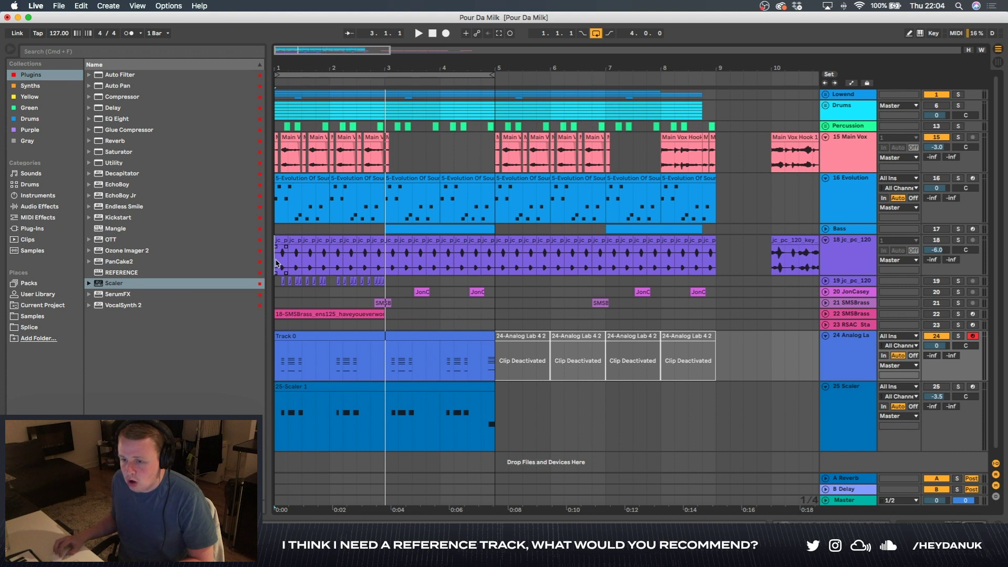
pyautogui.click(278, 264)
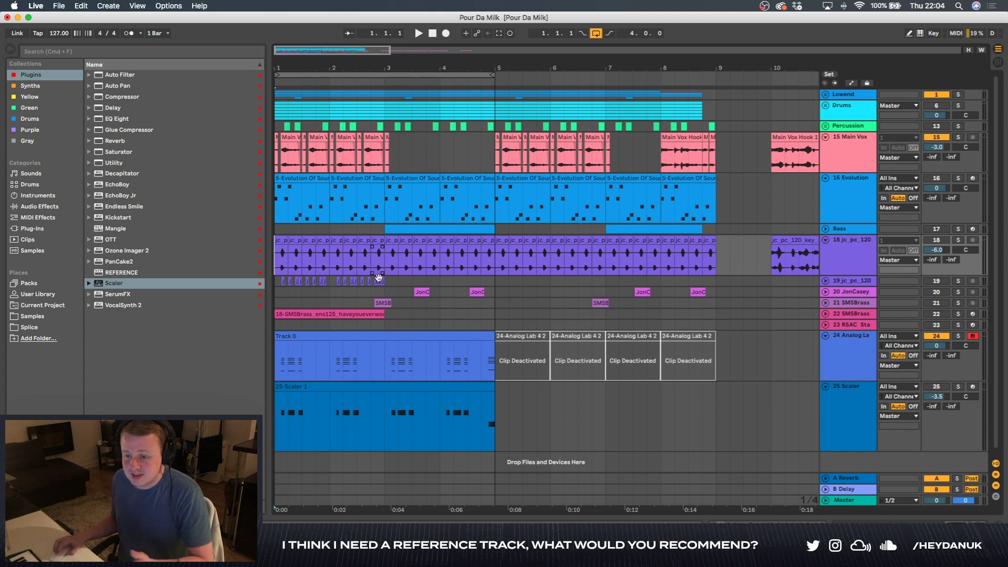
pyautogui.click(934, 336)
pyautogui.press('space')
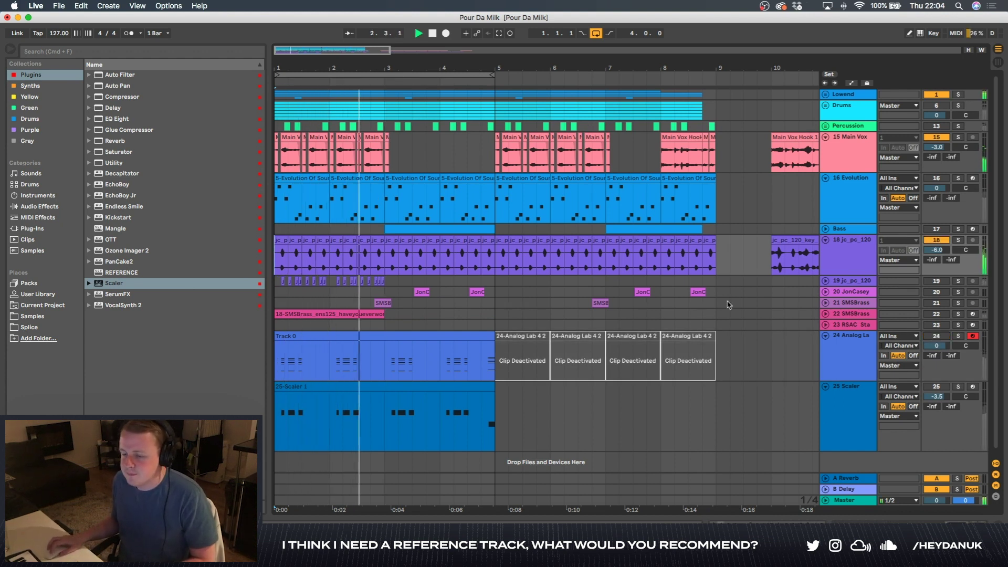
pyautogui.press('space')
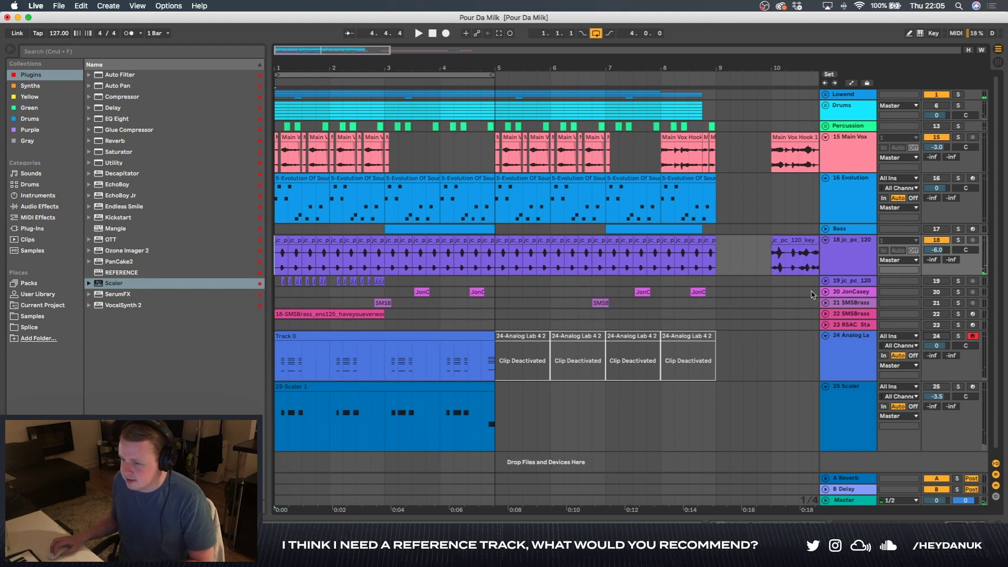
# Step: Unfold the 19 jc_pc_120 track and audition its chopped clips in solo from near bar 1
pyautogui.click(826, 281)
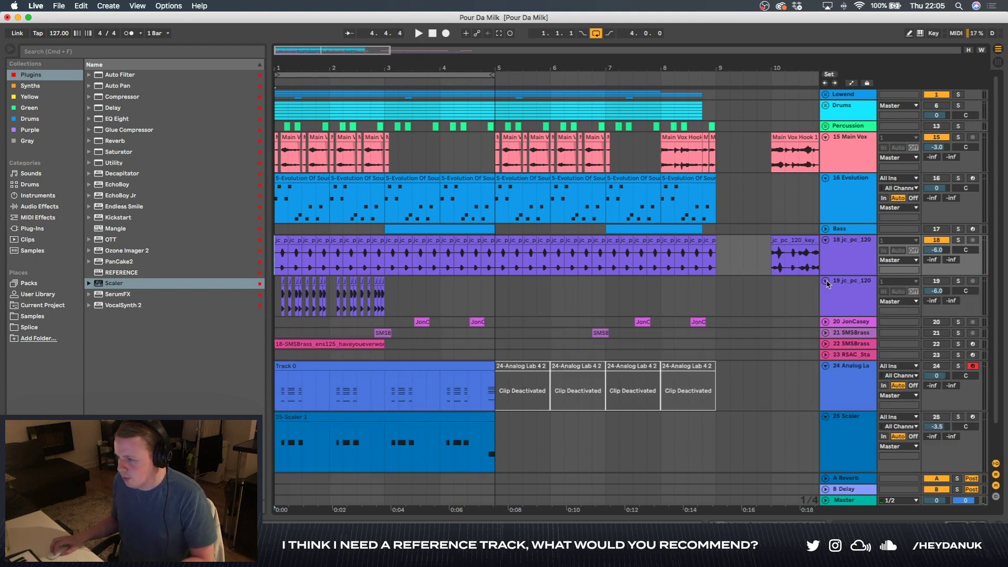
pyautogui.click(279, 302)
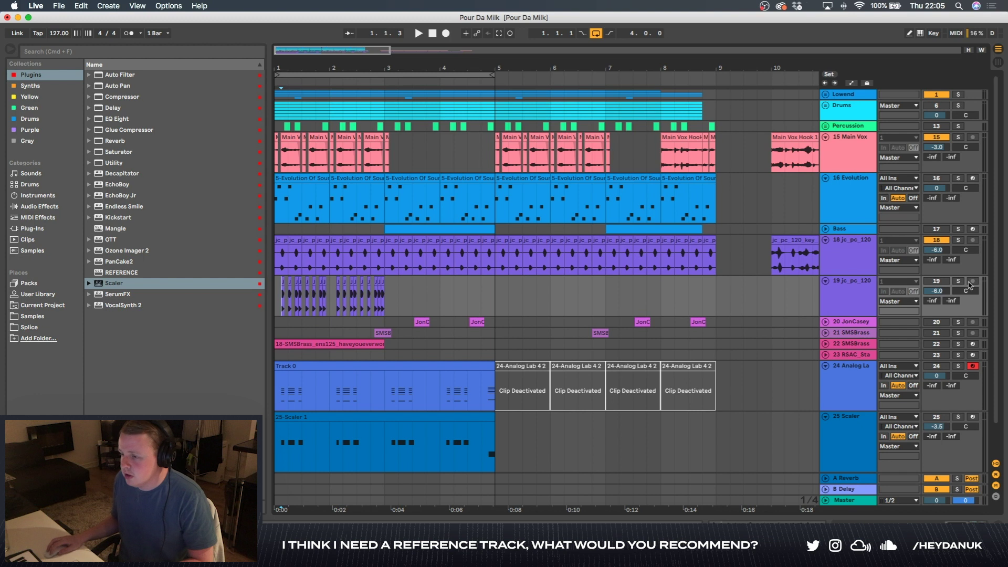
pyautogui.press('space')
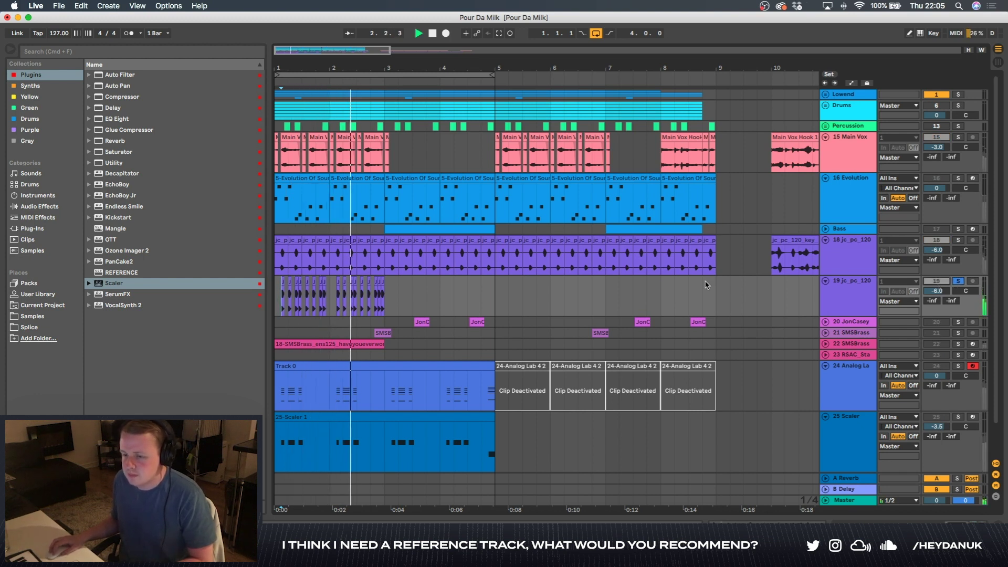
# Step: Audition the Track 0 chords on the 24 Analog Lab track in solo, and clear the solo
pyautogui.click(942, 367)
pyautogui.click(942, 366)
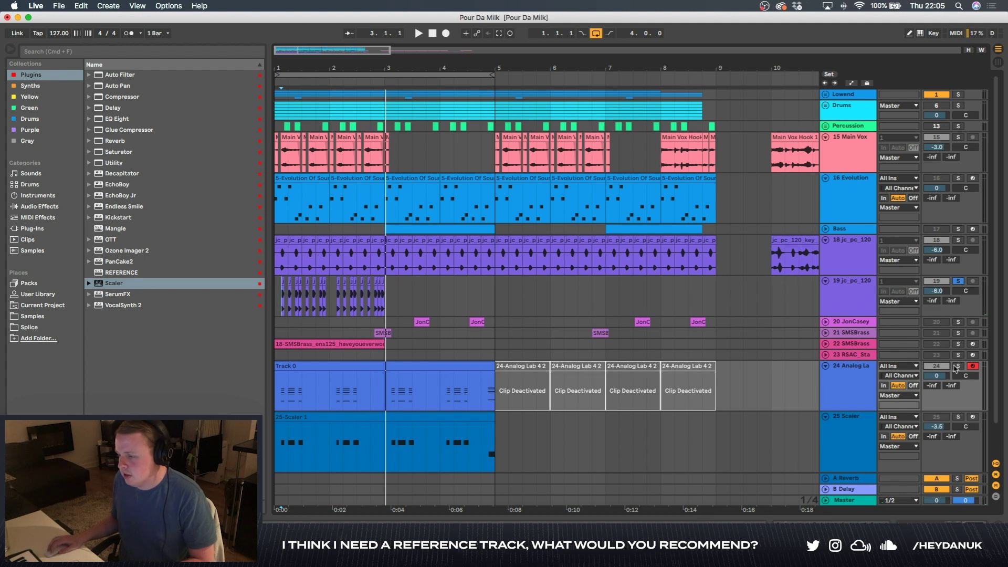
pyautogui.press('space')
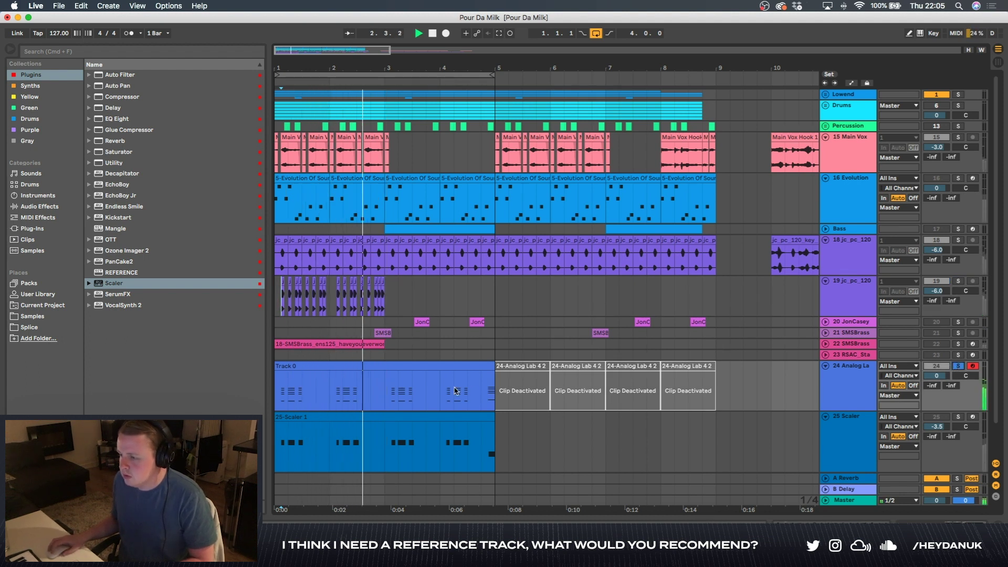
pyautogui.press('space')
pyautogui.click(960, 366)
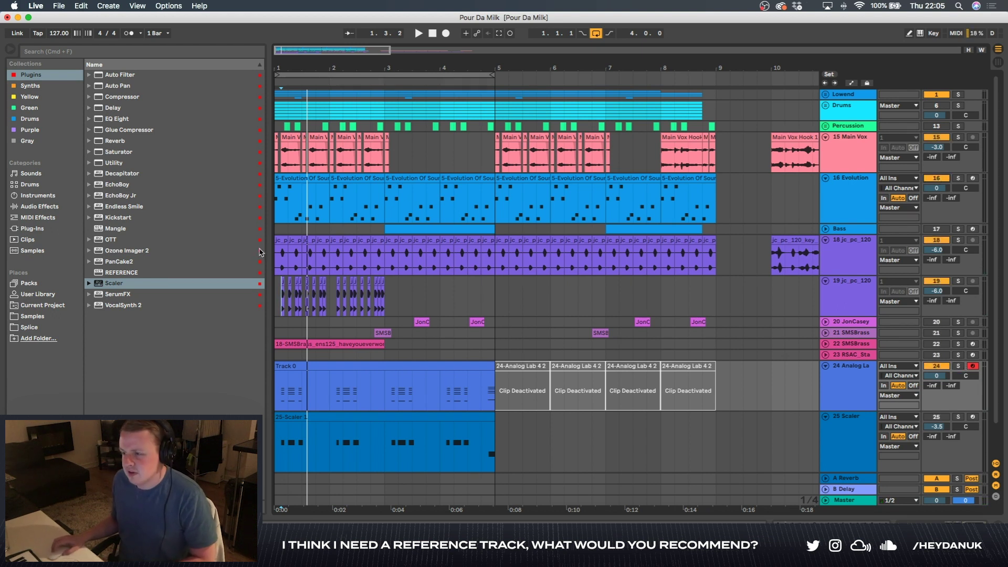
# Step: Deactivate the 16 Evolution track's four clips in bars 1 to 4 while the arrangement plays
pyautogui.press('space')
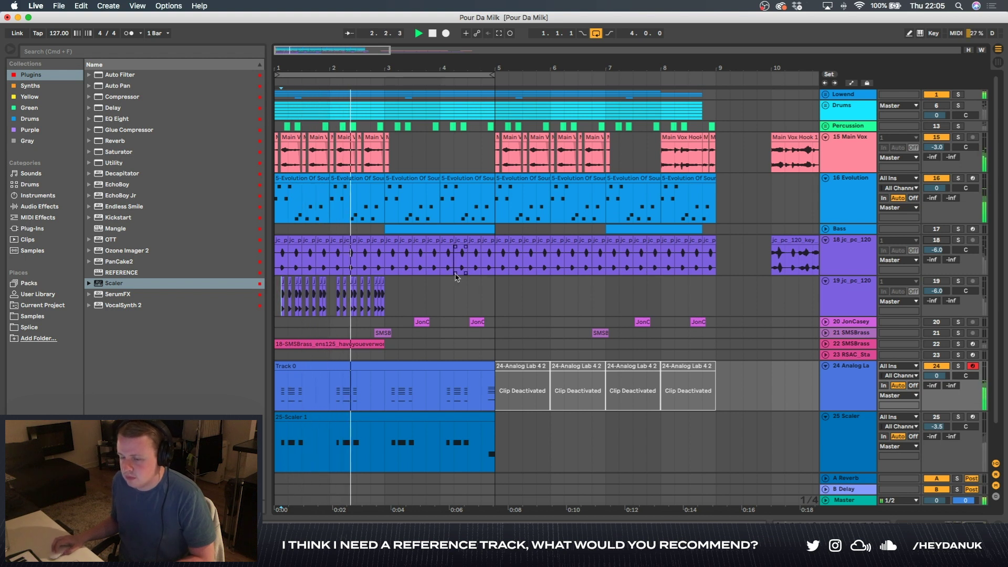
pyautogui.click(458, 178)
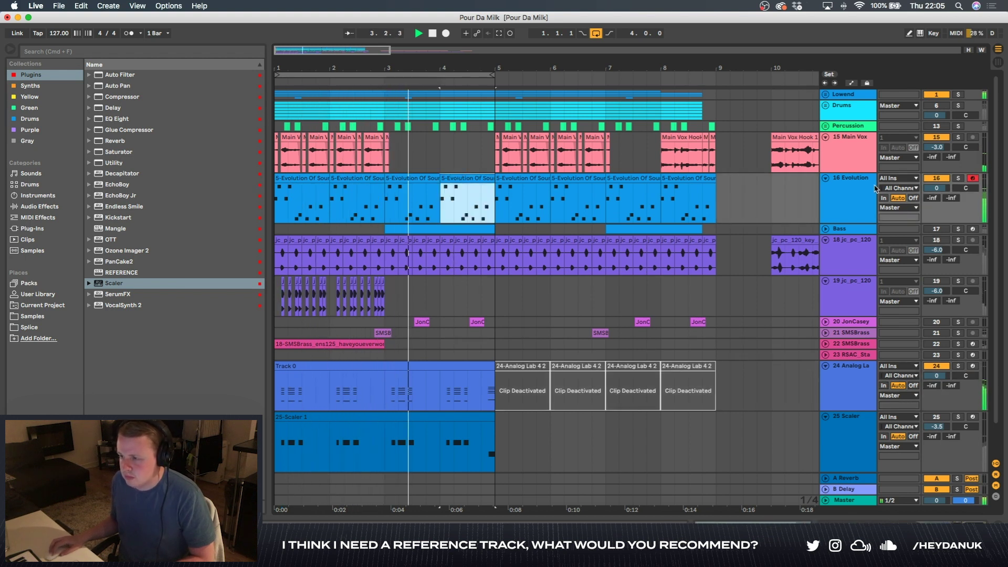
pyautogui.click(856, 191)
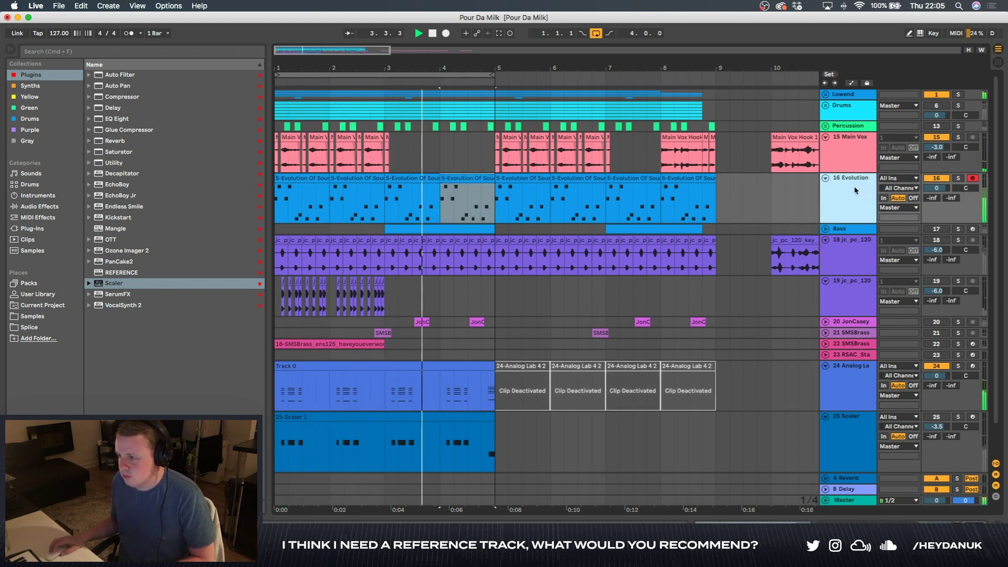
pyautogui.click(455, 178)
pyautogui.keyDown('shift'); pyautogui.click(410, 178); pyautogui.keyUp('shift')
pyautogui.keyDown('shift'); pyautogui.click(353, 178); pyautogui.keyUp('shift')
pyautogui.keyDown('shift'); pyautogui.click(296, 178); pyautogui.keyUp('shift')
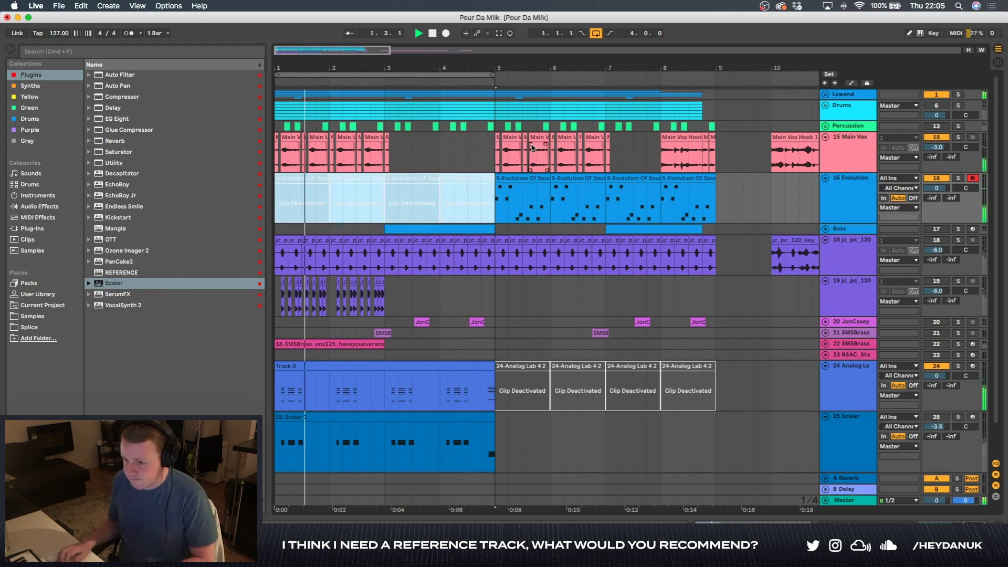
pyautogui.press('0')
# Step: Duplicate the first-bar Analog Lab melody clip on the 16 Evolution track into bars 2, 3 and 4
pyautogui.click(998, 63)
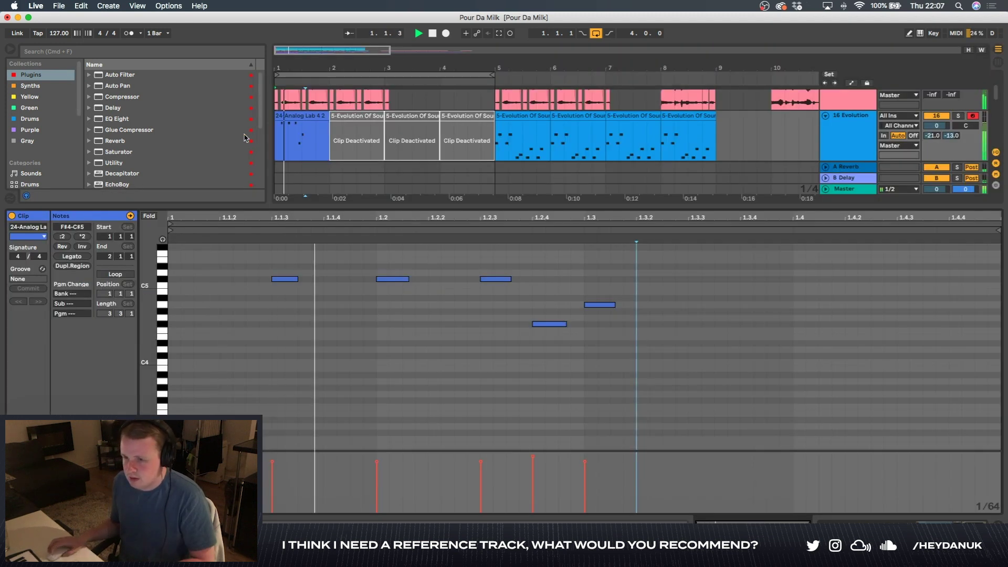
pyautogui.click(304, 116)
pyautogui.press('super+d')
pyautogui.press('super+d')
pyautogui.press('super+d')
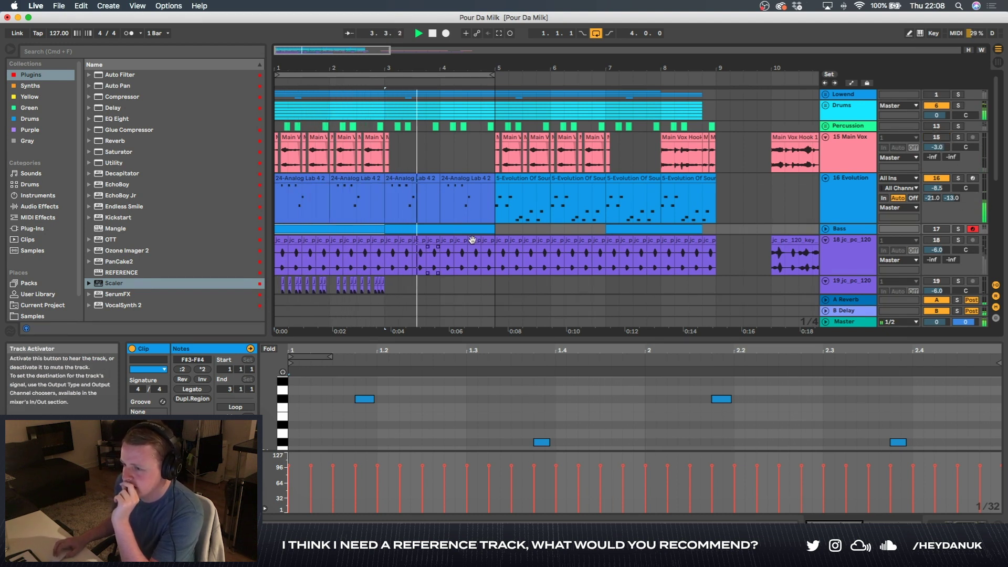
# Step: Shorten the second Bass clip to end just before bar 5, and activate the Bass and Lowend tracks
pyautogui.moveTo(494, 229); pyautogui.dragTo(481, 229)
pyautogui.click(936, 229)
pyautogui.click(938, 95)
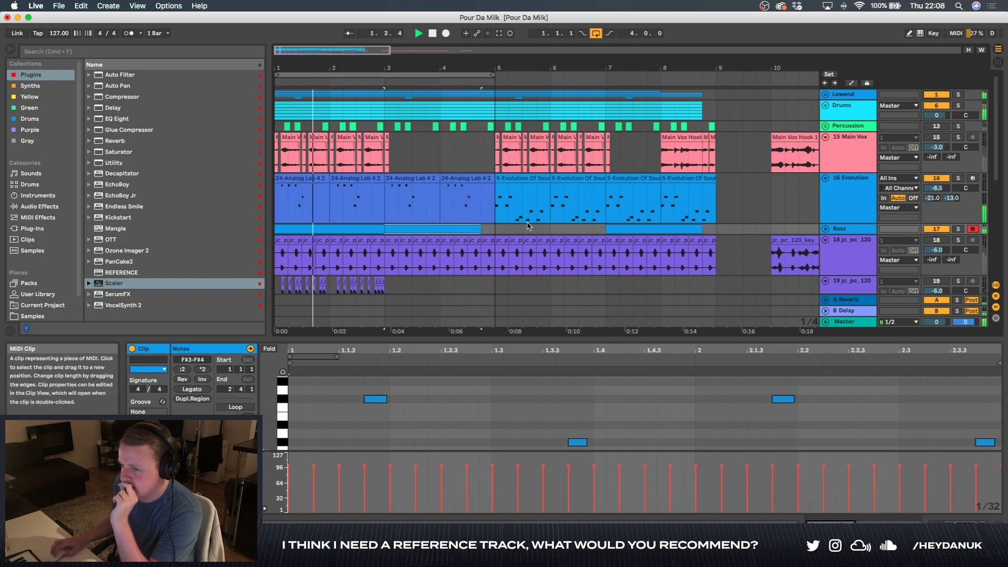
pyautogui.moveTo(481, 229); pyautogui.dragTo(490, 227)
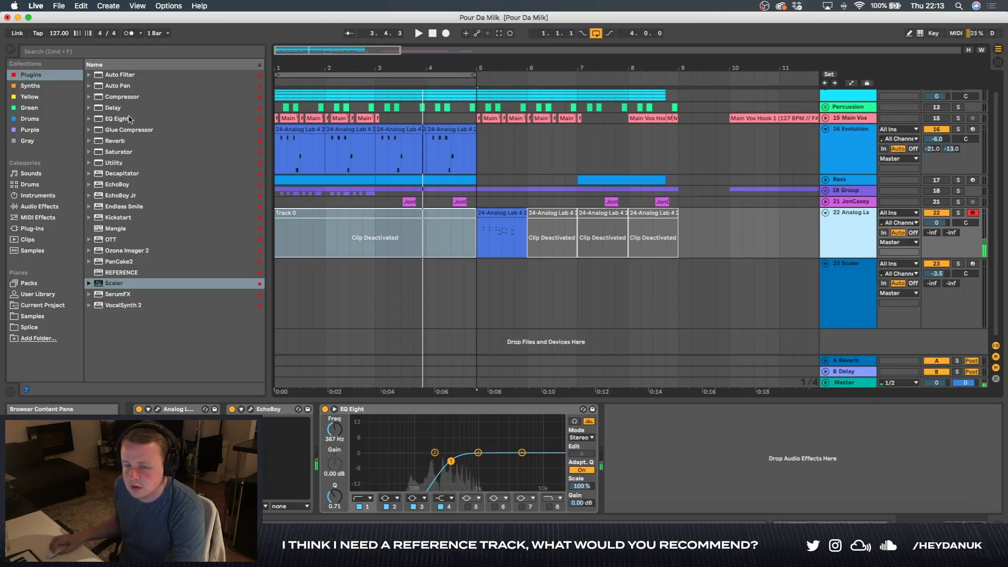
# Step: Find the Saturator effect and add it after EQ Eight on the 22 Analog Lab track
pyautogui.click(80, 55)
pyautogui.write('sat')
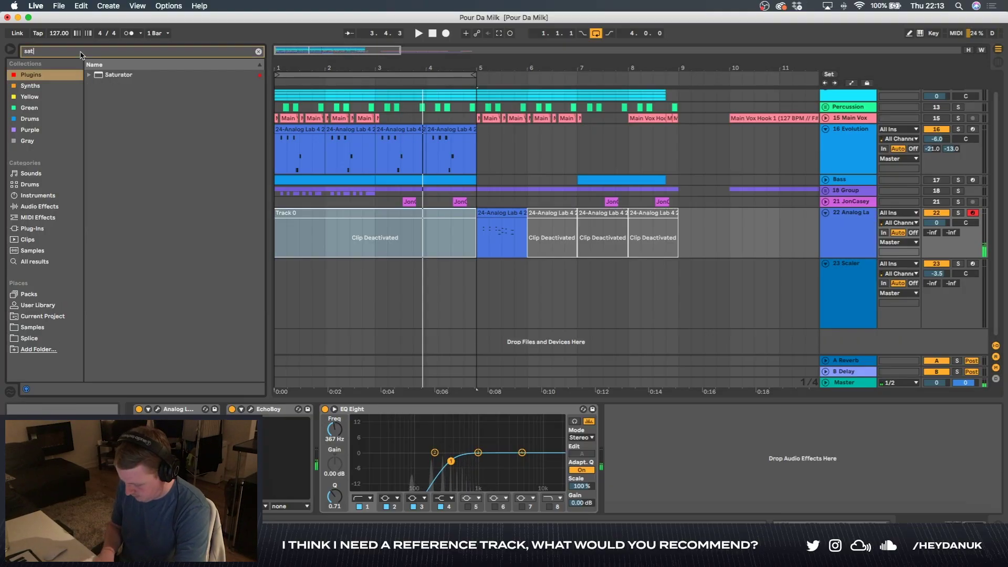
pyautogui.click(99, 75)
pyautogui.moveTo(714, 483); pyautogui.dragTo(714, 484)
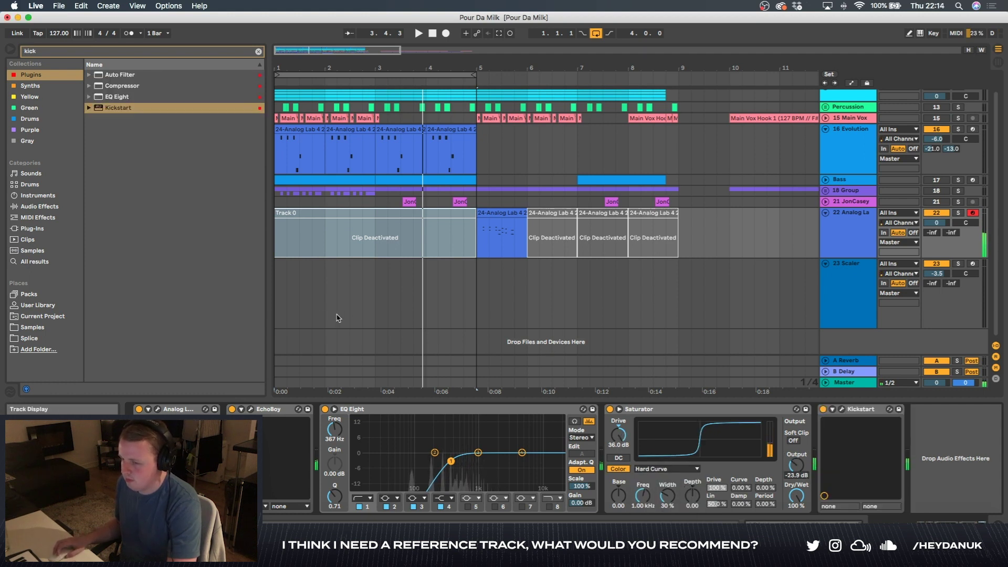
# Step: Audition the 22 Analog Lab track's effects with the arrangement, and delete its Saturator and Overdrive devices
pyautogui.click(851, 236)
pyautogui.press('space')
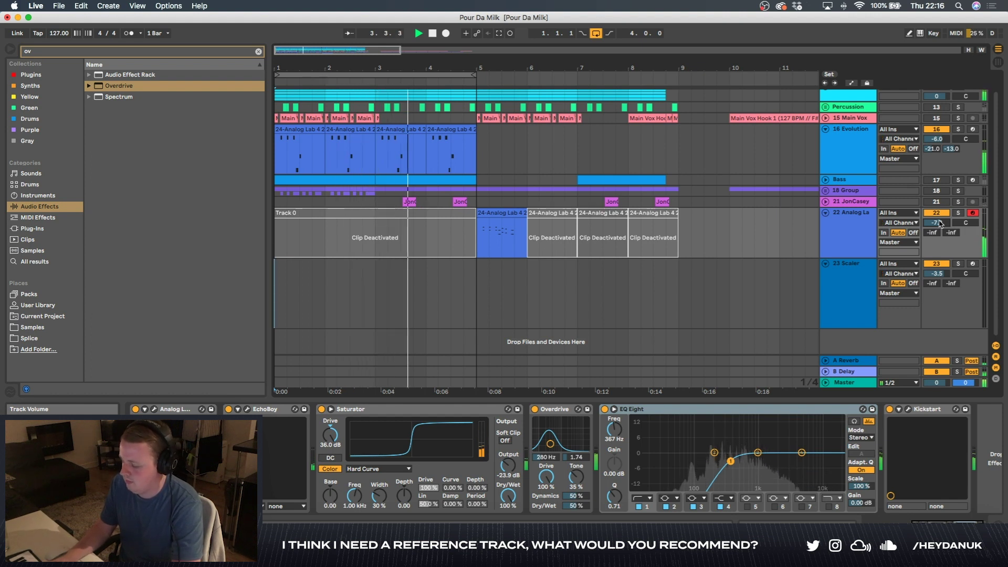
pyautogui.press('space')
pyautogui.click(465, 409)
pyautogui.press('Delete')
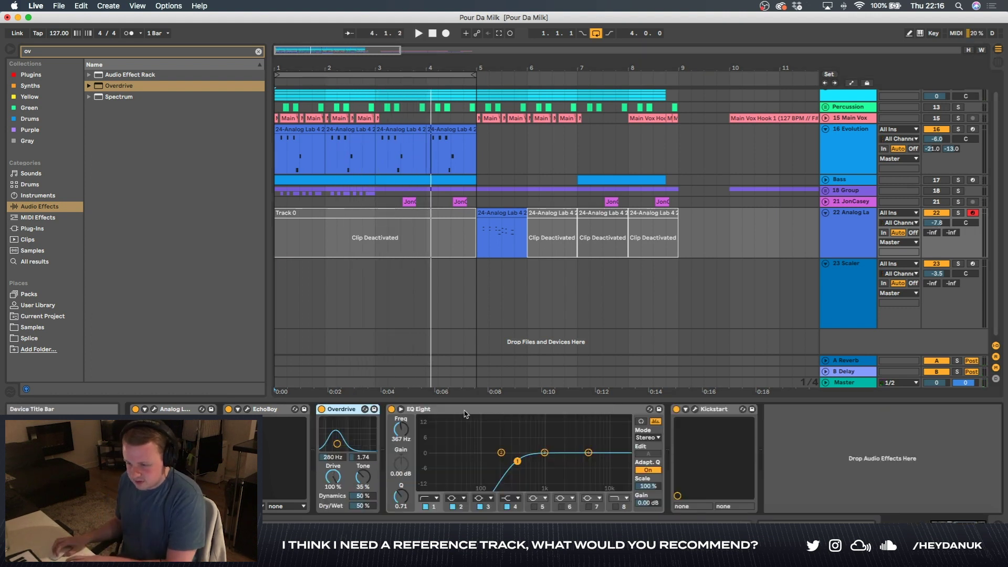
pyautogui.press('Delete')
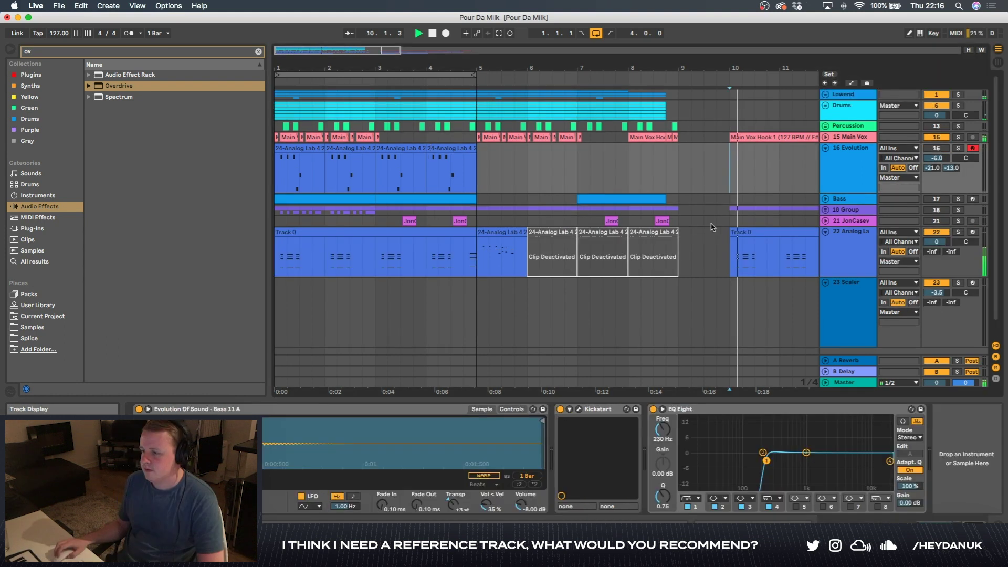
# Step: Unfold the 15 Main Vox track and duplicate the bar 10 Track 0 chord clip to start at bar 14
pyautogui.hscroll(8, 713, 226)
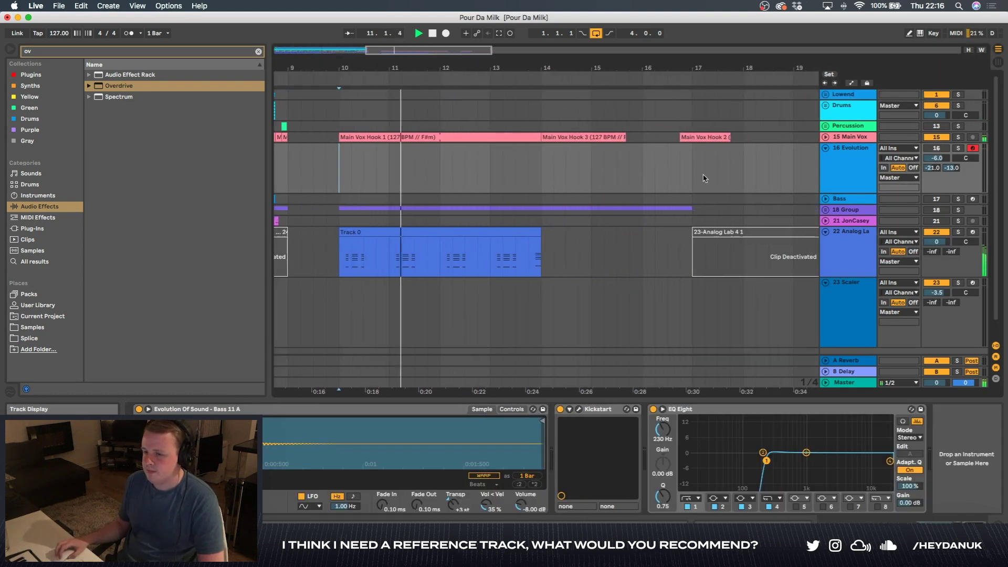
pyautogui.click(406, 138)
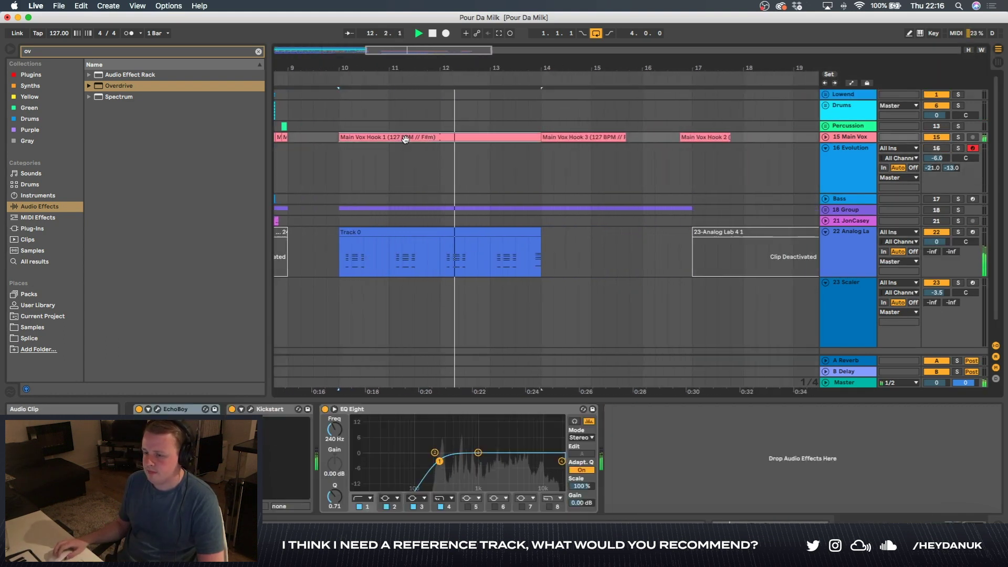
pyautogui.click(826, 137)
pyautogui.click(468, 263)
pyautogui.press('super+d')
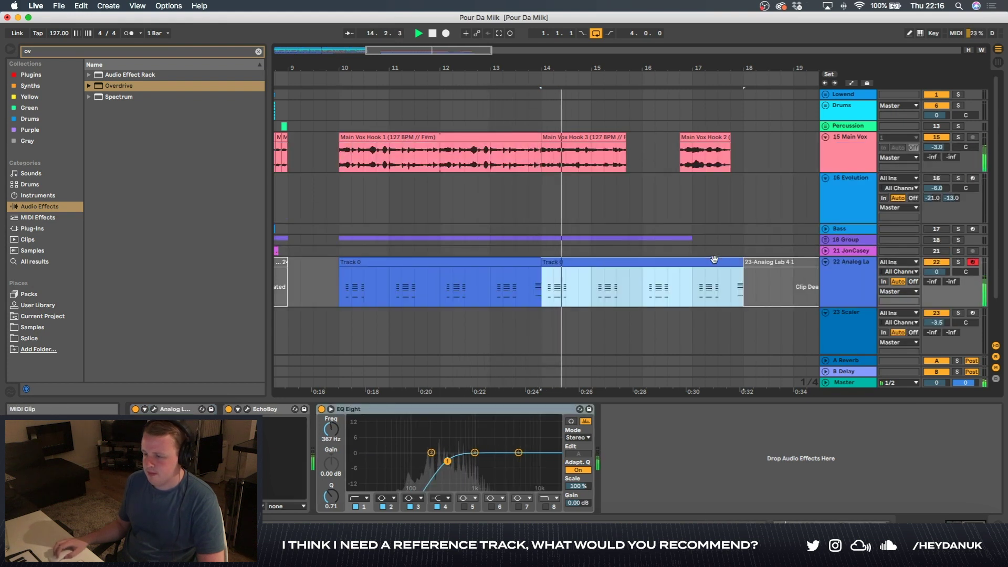
# Step: Delete the deactivated 23-Analog Lab 4 1 clip that follows the second Track 0 clip at bar 18
pyautogui.click(750, 264)
pyautogui.hscroll(3, 750, 264)
pyautogui.press('0')
pyautogui.moveTo(750, 264); pyautogui.dragTo(759, 265)
pyautogui.press('Delete')
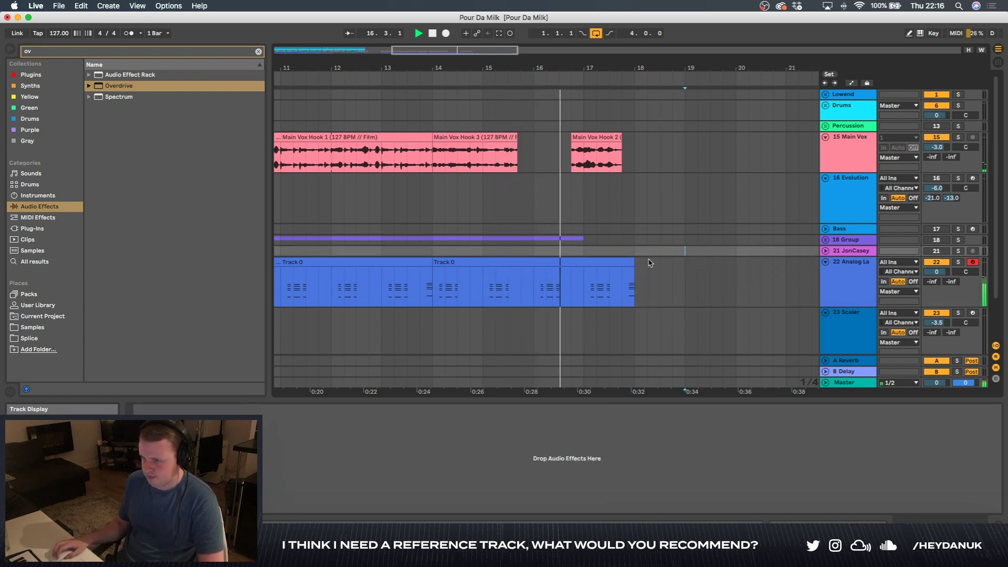
# Step: Audition the vocal hook over the chords from the start of the Main Vox Hook 2 clip at 16.4.1
pyautogui.hscroll(-10, 633, 263)
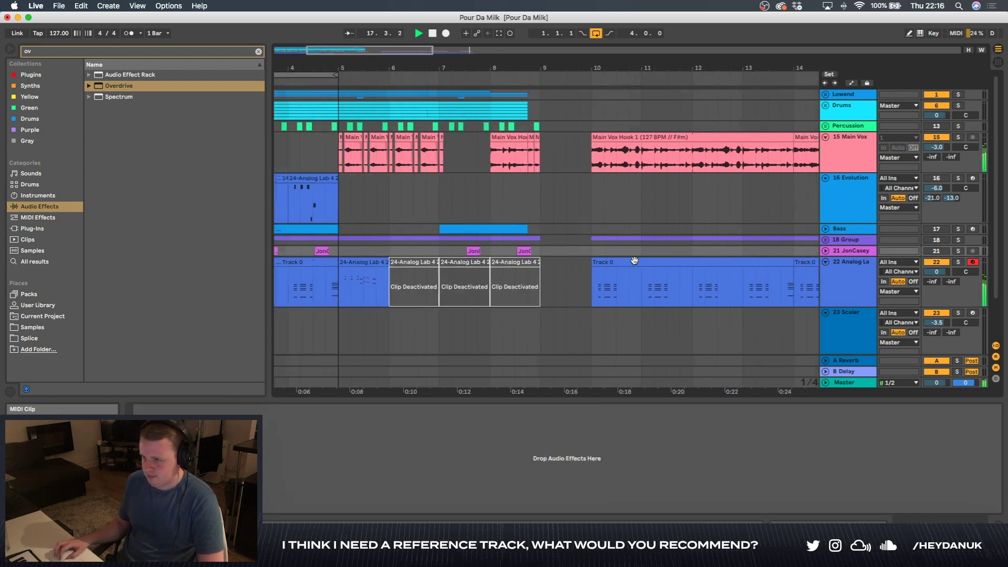
pyautogui.hscroll(-2, 633, 261)
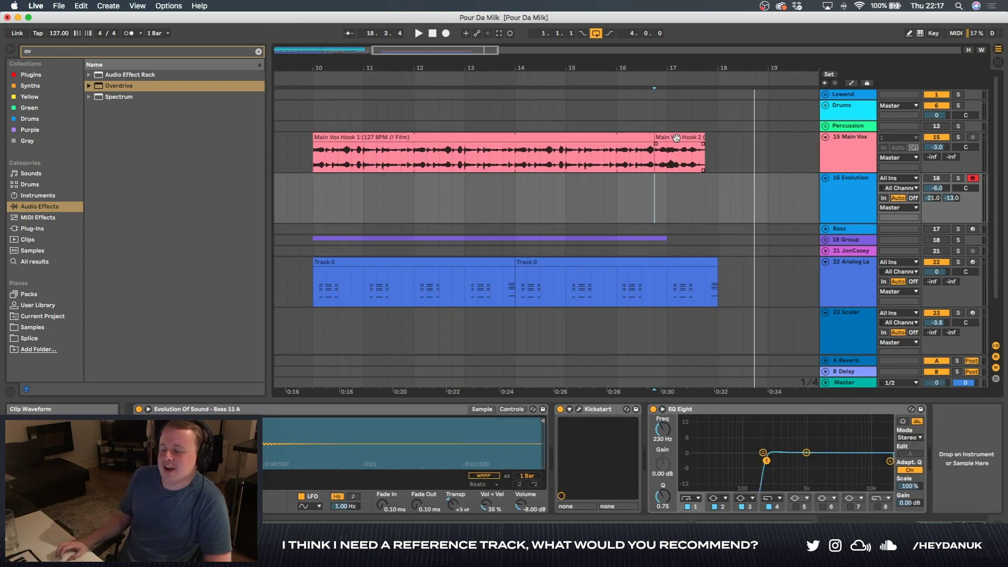
pyautogui.click(656, 165)
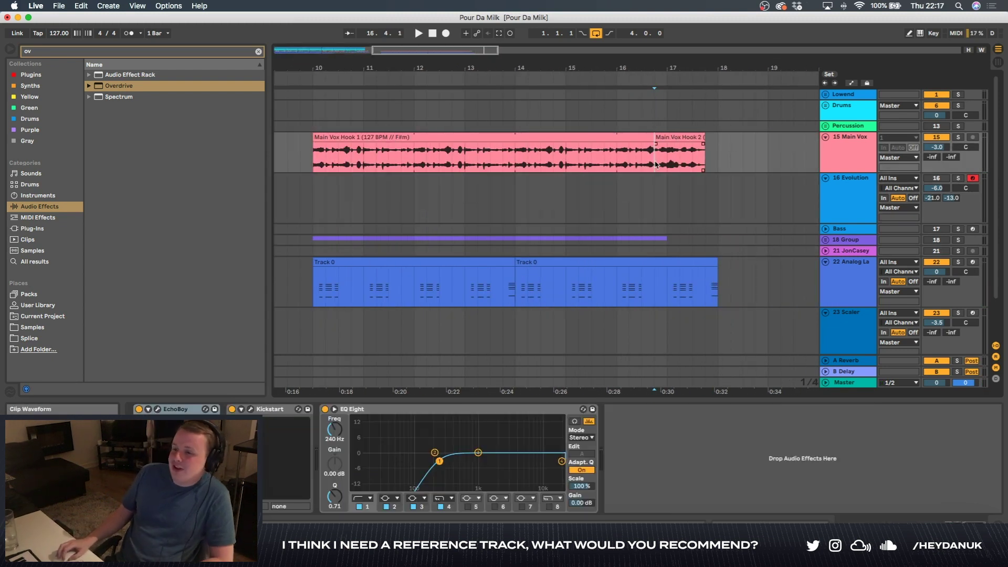
pyautogui.press('space')
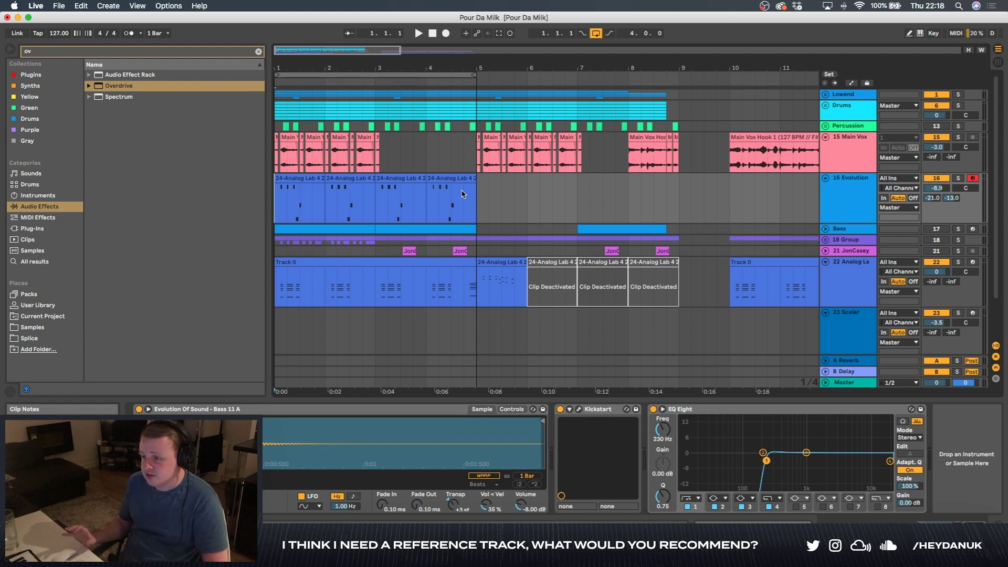
# Step: Move all the selected arrangement clips from bar 1 to about bar 50, clearing the start of the timeline
pyautogui.click(847, 251)
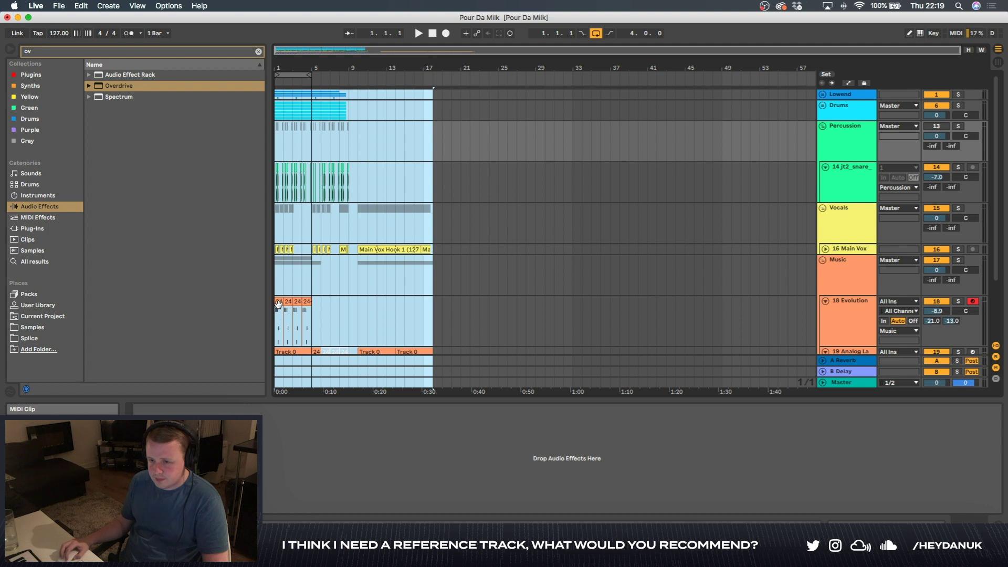
pyautogui.moveTo(278, 303); pyautogui.dragTo(730, 312)
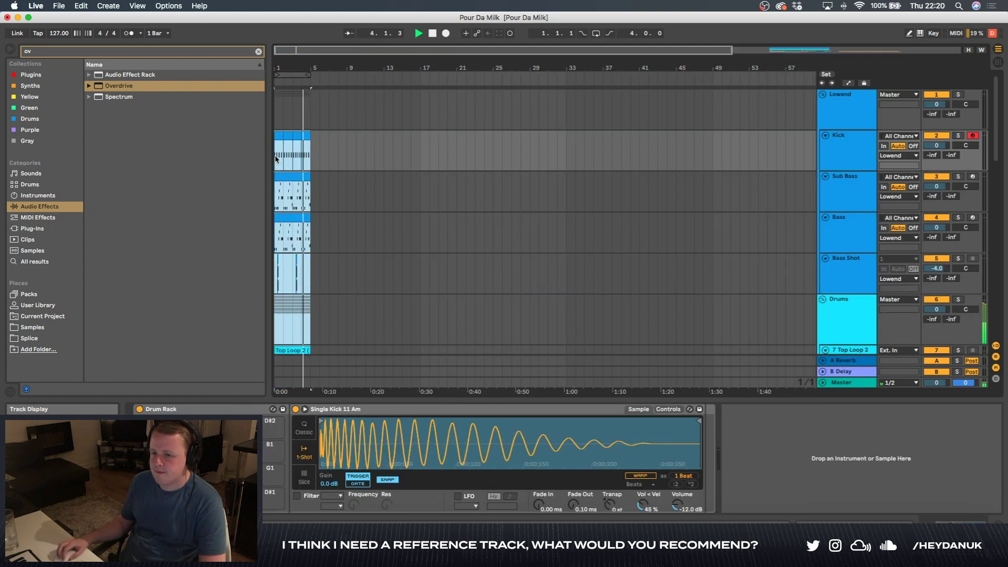
# Step: Duplicate the opening four-bar block of Lowend and Drums clips repeatedly to fill the timeline through bar 16
pyautogui.press('super+d')
pyautogui.press('super+d')
pyautogui.press('super+d')
pyautogui.press('super+d')
pyautogui.press('super+d')
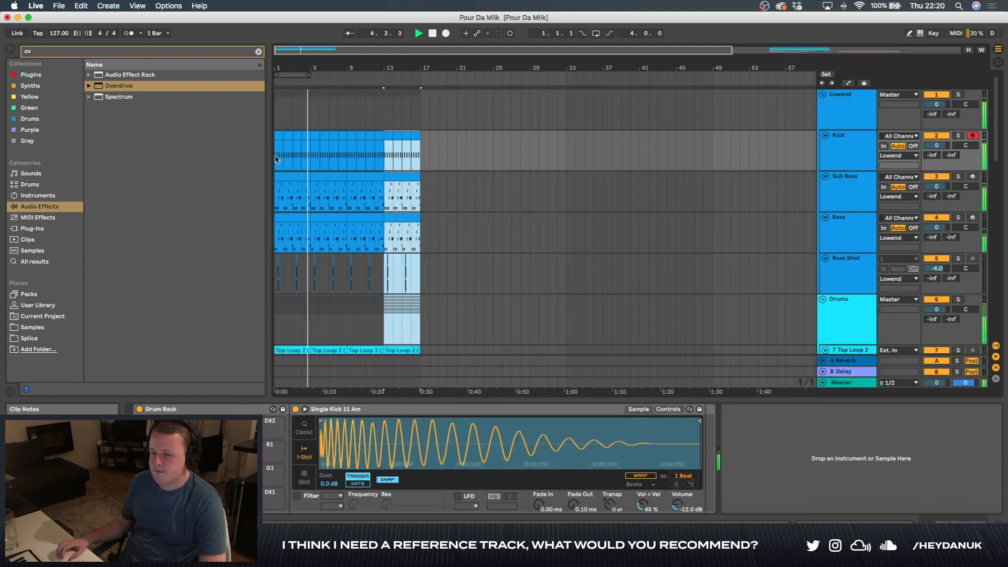
# Step: Extend the Lowend and Drums clips by duplication through bar 32 and delete the Bass clips in bars 1 to 24
pyautogui.press('super+d')
pyautogui.press('super+d')
pyautogui.click(363, 216)
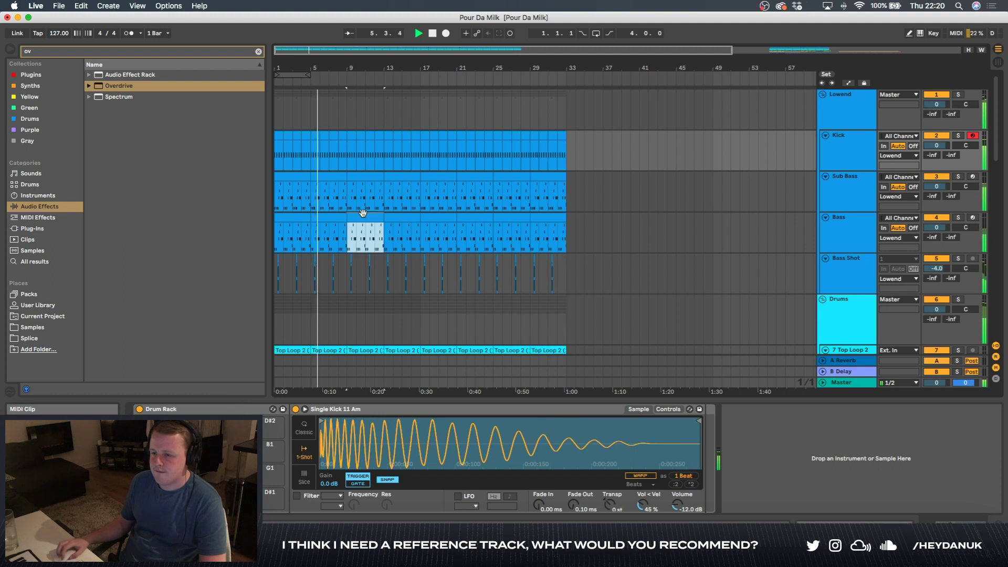
pyautogui.press('Delete')
pyautogui.click(333, 217)
pyautogui.press('Delete')
pyautogui.click(298, 217)
pyautogui.press('Delete')
pyautogui.click(406, 216)
pyautogui.press('Delete')
pyautogui.click(423, 217)
pyautogui.press('Delete')
pyautogui.click(462, 216)
pyautogui.press('Delete')
pyautogui.click(545, 217)
pyautogui.press('Delete')
# Step: Duplicate the Bass clip at bar 25 six times through bar 52 and delete the Bass clips before bar 33
pyautogui.click(509, 215)
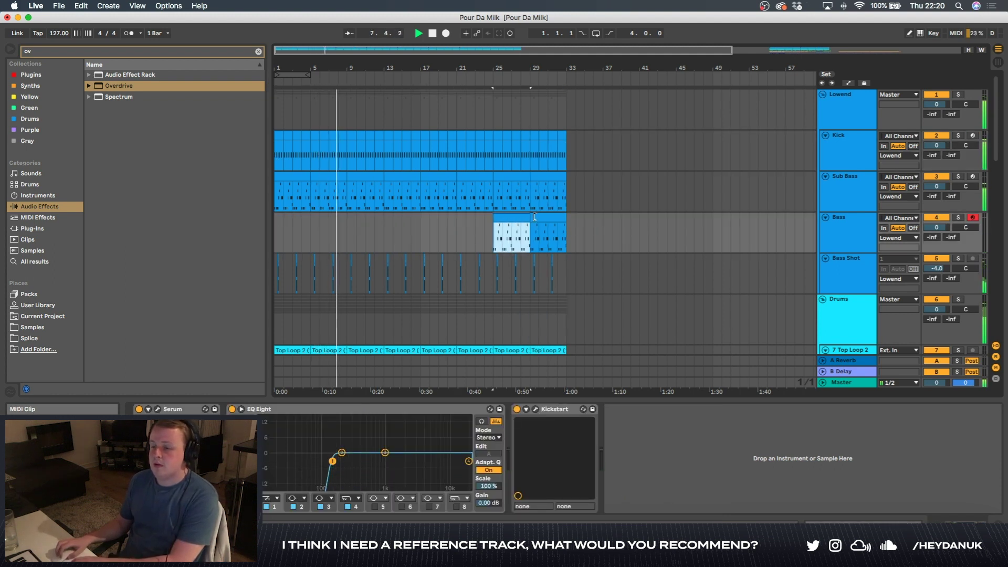
pyautogui.press('super+d')
pyautogui.press('super+d')
pyautogui.press('super+d')
pyautogui.press('super+d')
pyautogui.press('super+d')
pyautogui.press('super+d')
pyautogui.click(544, 214)
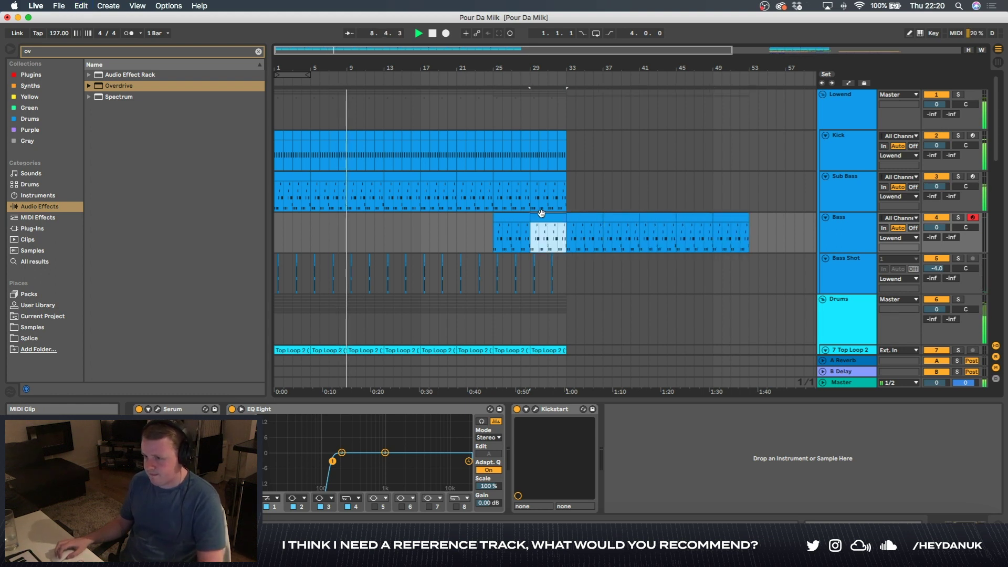
pyautogui.press('Delete')
pyautogui.click(518, 215)
pyautogui.press('Delete')
# Step: Delete the Sub Bass clips in bars 1 to 16
pyautogui.moveTo(565, 275); pyautogui.dragTo(285, 258)
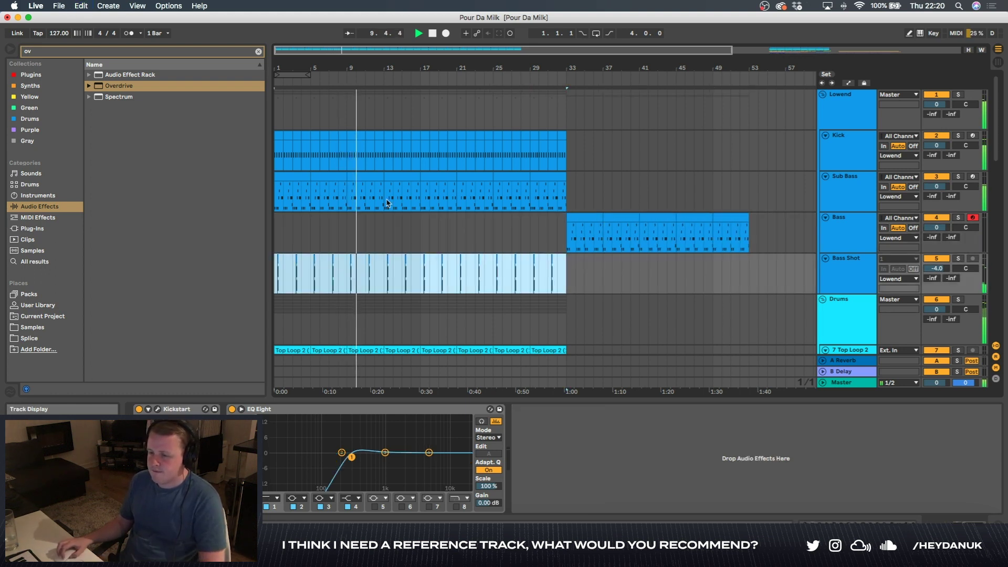
pyautogui.click(353, 174)
pyautogui.press('Delete')
pyautogui.click(398, 175)
pyautogui.press('Delete')
pyautogui.click(337, 174)
pyautogui.press('Delete')
pyautogui.click(302, 177)
pyautogui.press('Delete')
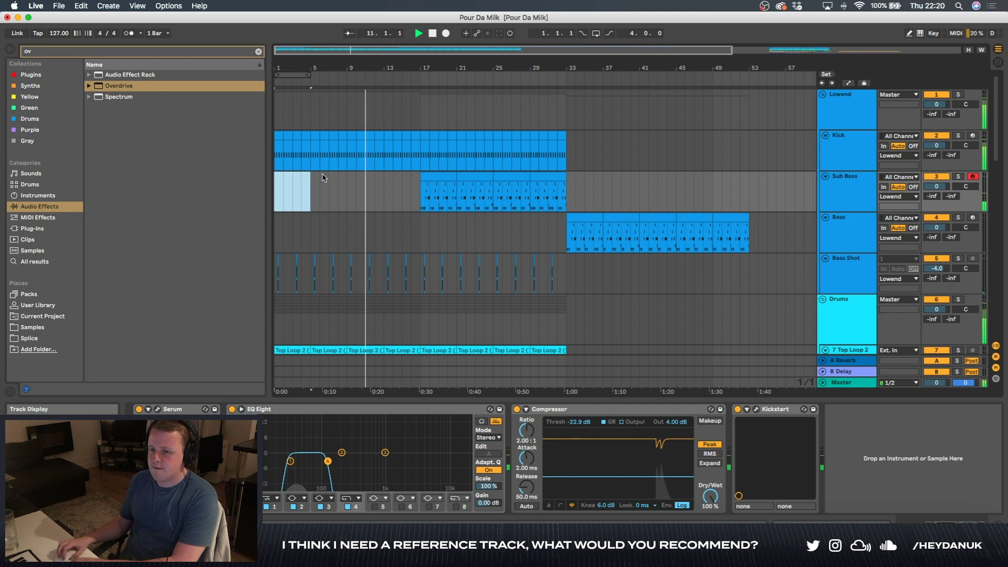
# Step: Delete the Ride and Open HH clips in bars 1 to 16
pyautogui.scroll(-10, 467, 217)
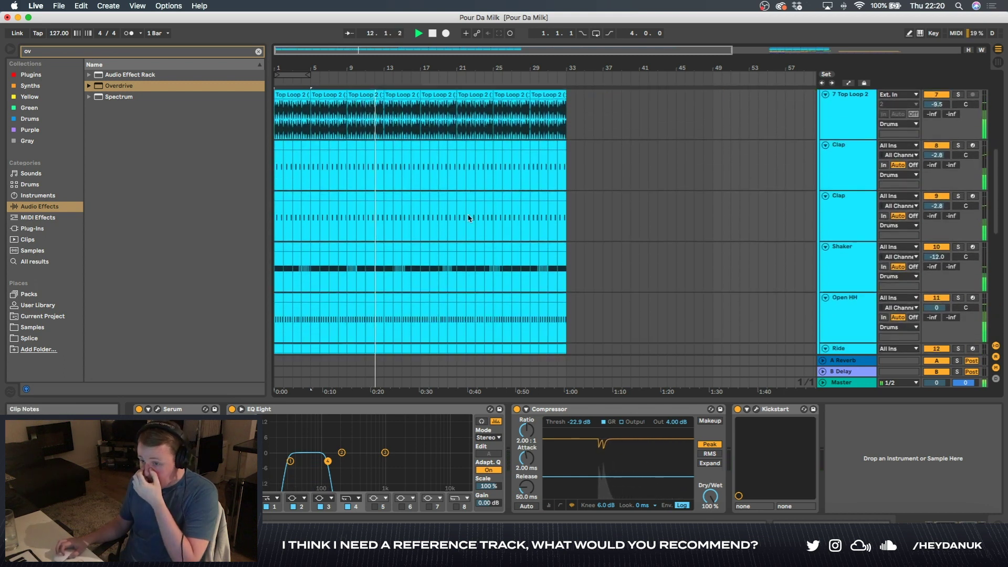
pyautogui.click(469, 279)
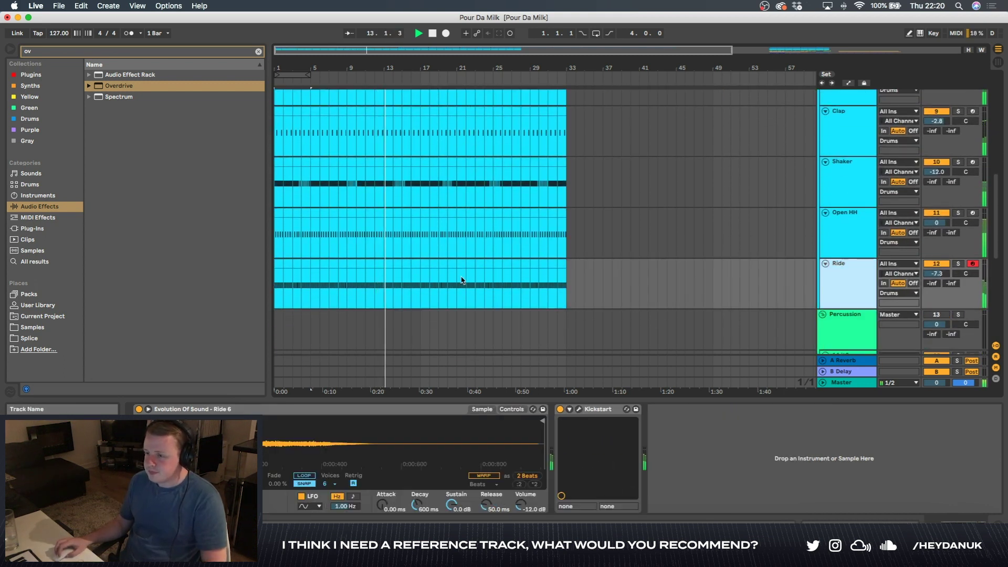
pyautogui.click(381, 262)
pyautogui.moveTo(420, 269); pyautogui.dragTo(178, 263)
pyautogui.press('Delete')
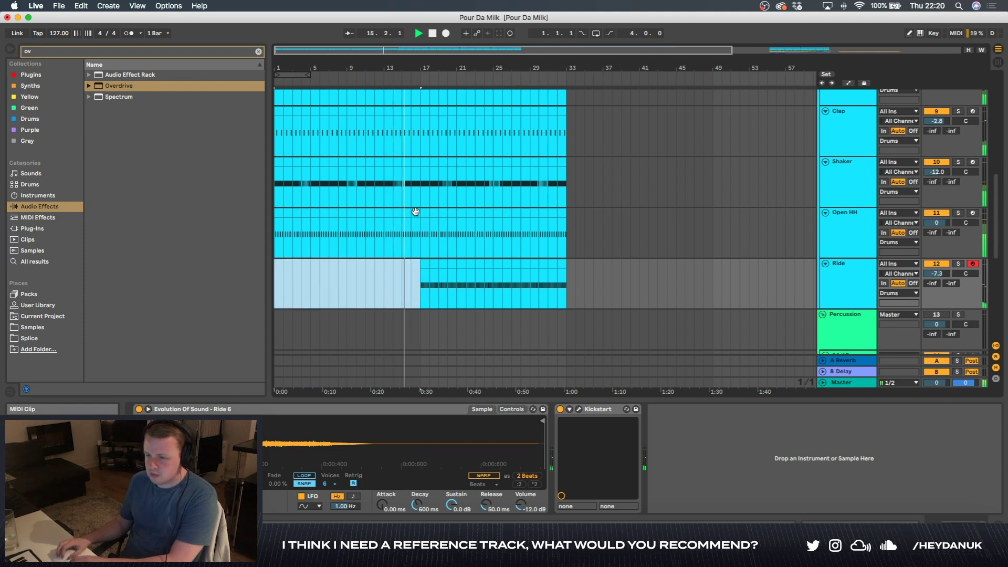
pyautogui.press('Up')
# Step: Collapse the Drums group in the arrangement
pyautogui.scroll(2, 310, 221)
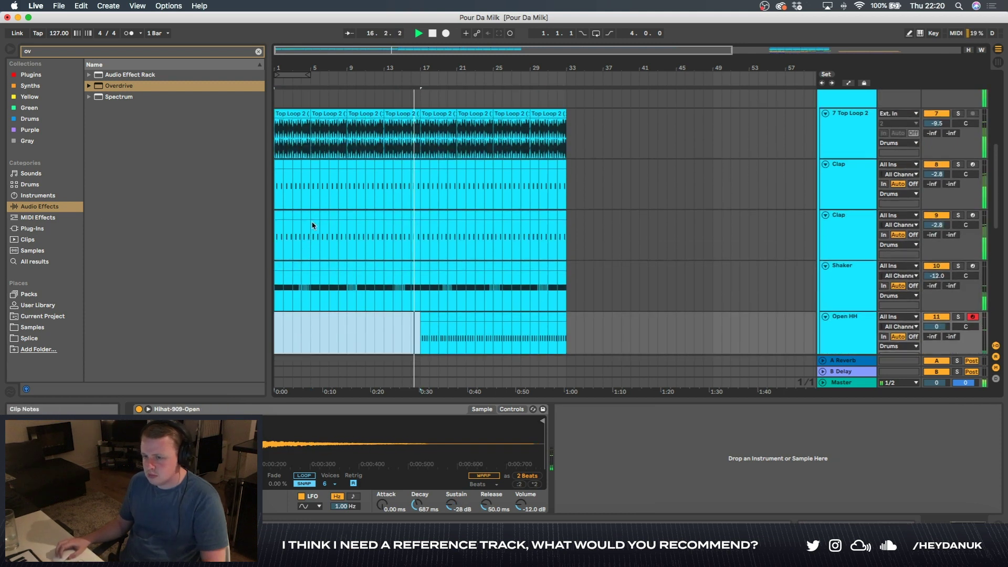
pyautogui.scroll(2, 838, 210)
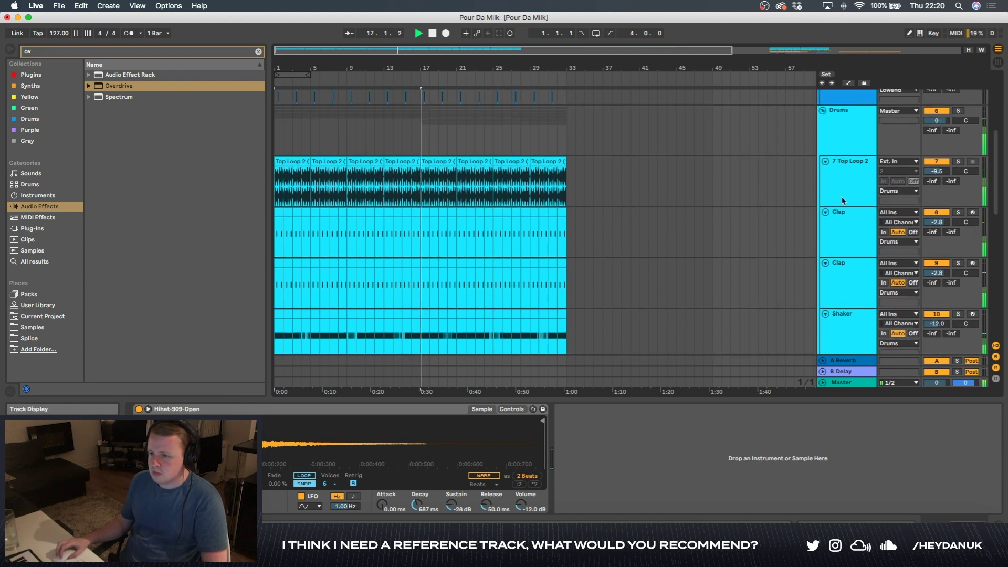
pyautogui.click(843, 124)
pyautogui.click(823, 110)
pyautogui.scroll(6, 539, 182)
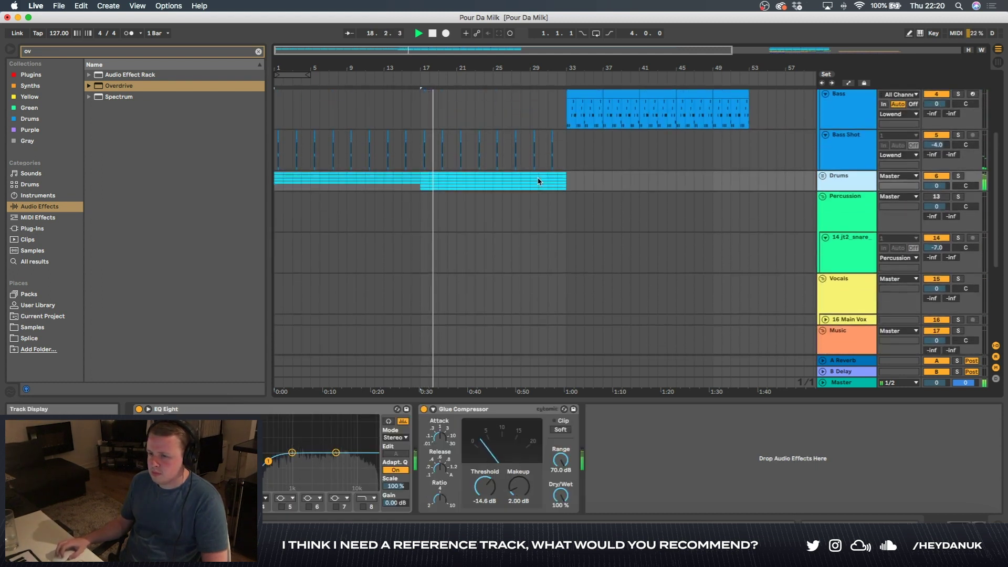
pyautogui.scroll(2, 436, 123)
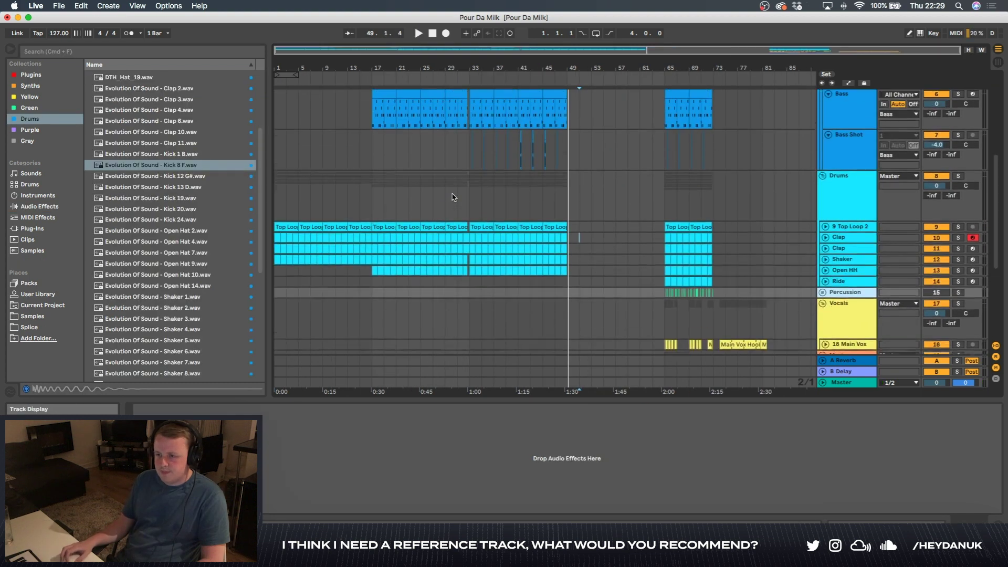
# Step: Review the layout of the arrangement across the Lowend, Bass, Drums, Vocals and Music groups
pyautogui.scroll(5, 450, 197)
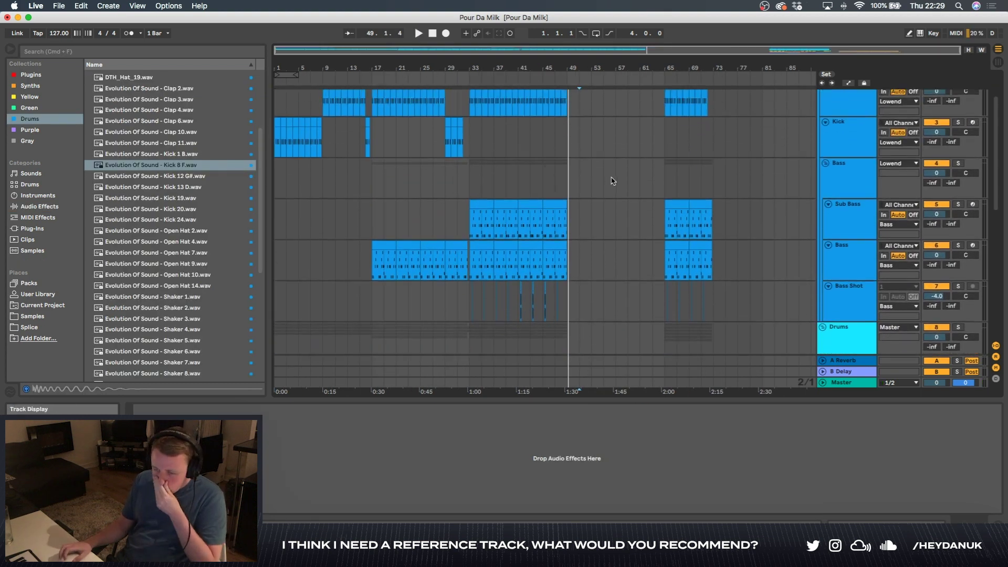
pyautogui.scroll(2, 337, 168)
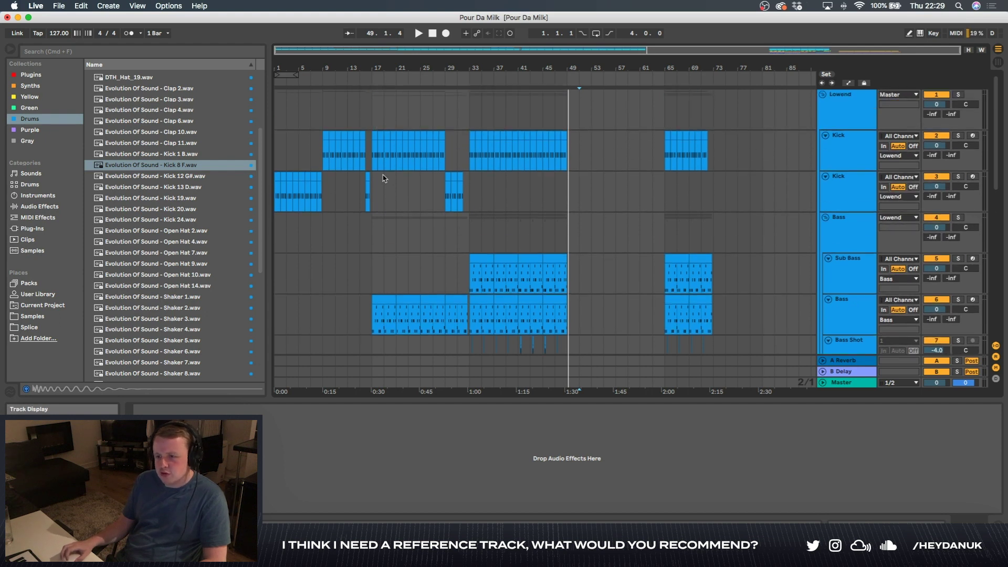
pyautogui.scroll(-7, 449, 209)
pyautogui.scroll(3, 399, 221)
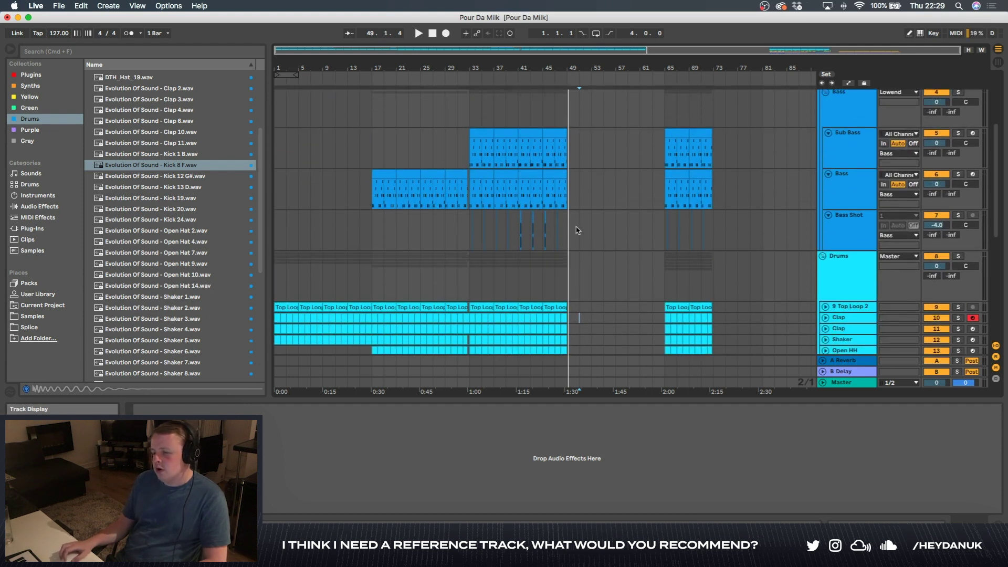
pyautogui.scroll(-9, 587, 256)
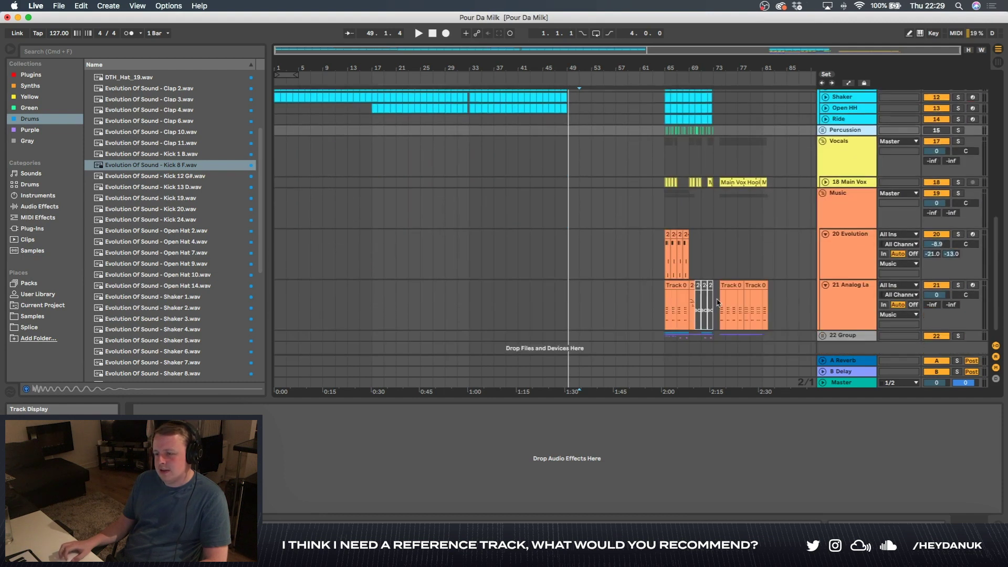
pyautogui.scroll(5, 701, 293)
pyautogui.scroll(-4, 545, 257)
pyautogui.scroll(5, 356, 255)
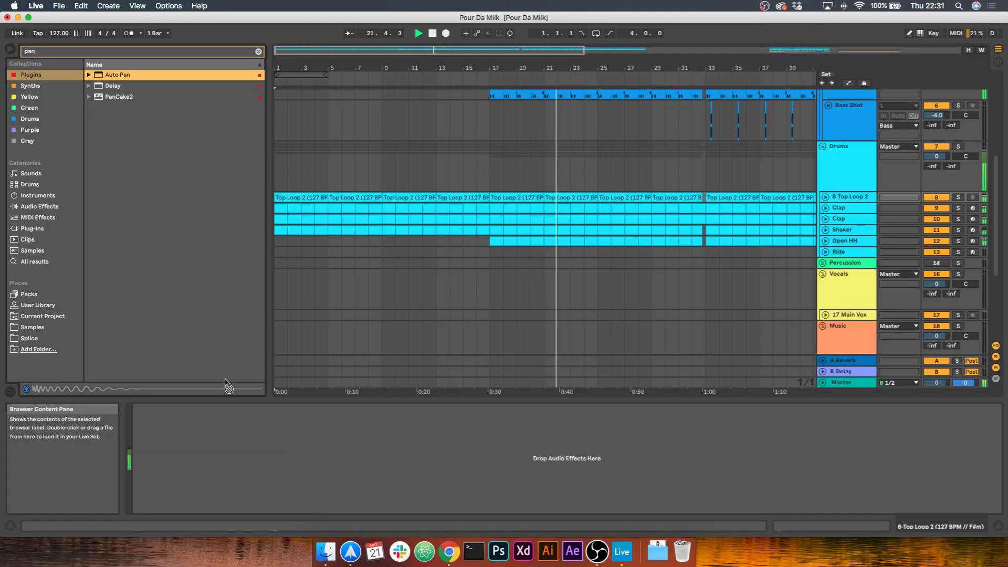
# Step: Add Auto Pan to the Top Loop 2 track with a tempo-synced rate and a sawtooth waveform
pyautogui.moveTo(227, 388); pyautogui.dragTo(252, 462)
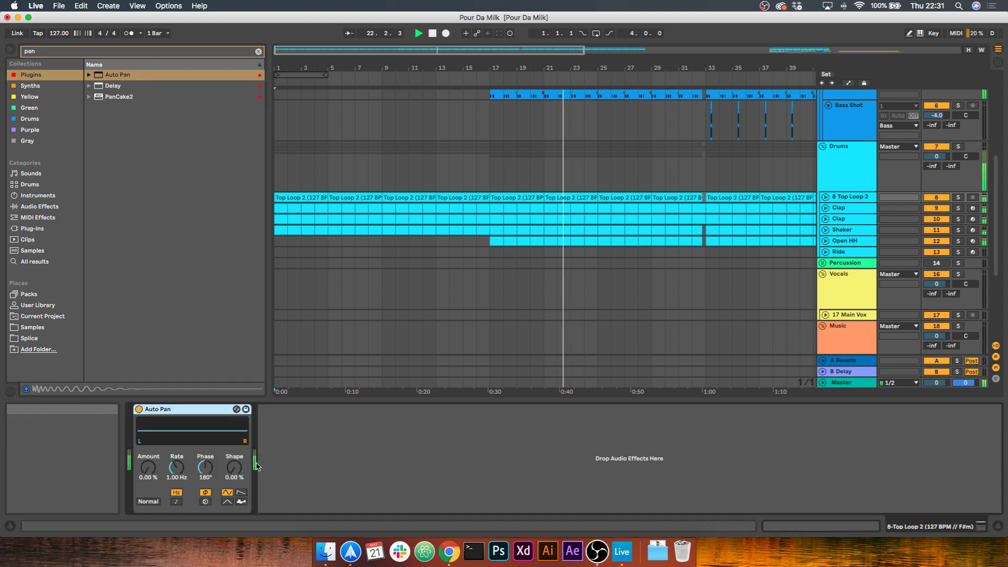
pyautogui.click(176, 501)
pyautogui.click(241, 493)
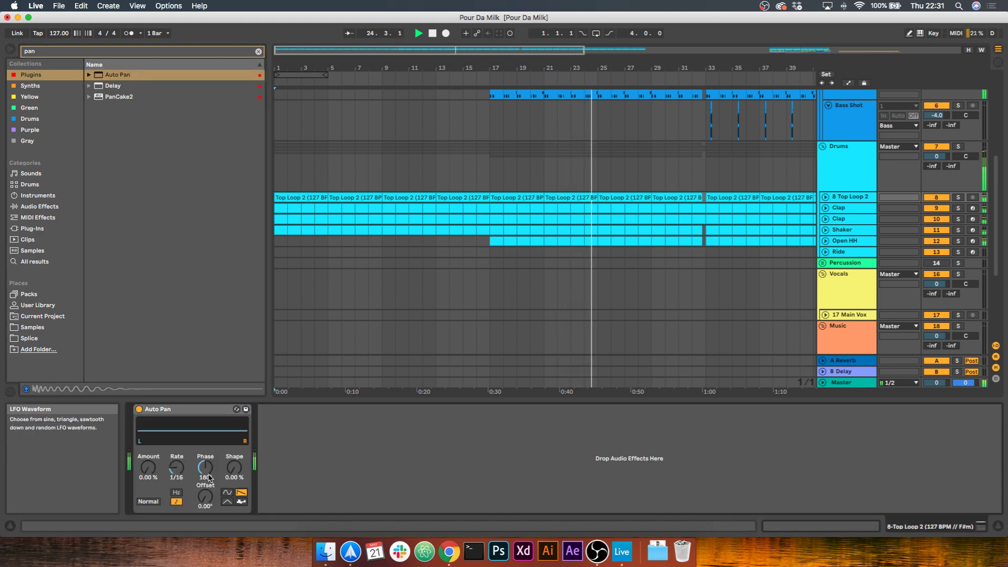
# Step: Set Auto Pan to 100% amount, 0° phase and a 1/4 rate, with Top Loop 2 soloed
pyautogui.moveTo(149, 469); pyautogui.dragTo(149, 410)
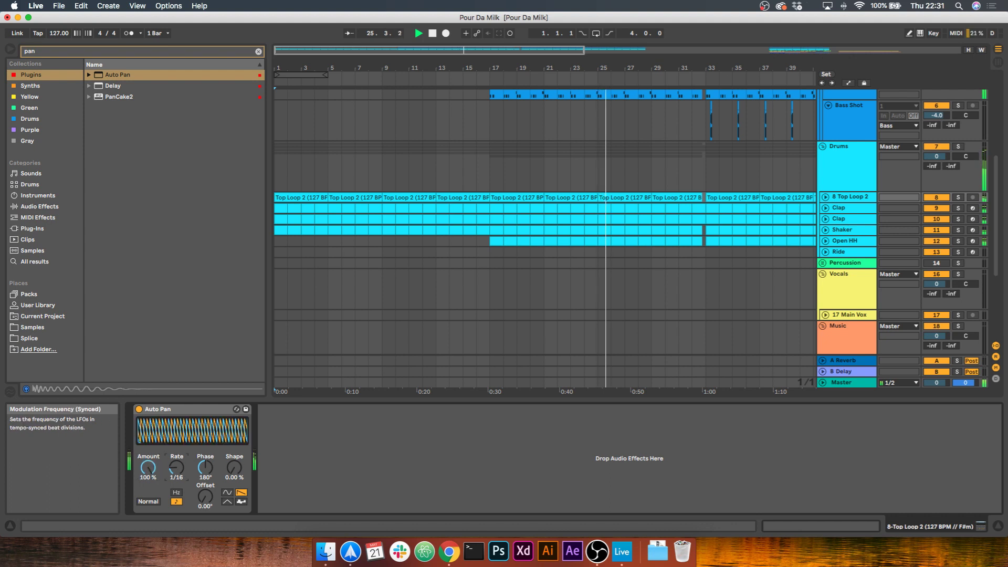
pyautogui.moveTo(171, 469); pyautogui.dragTo(171, 433)
pyautogui.moveTo(205, 468); pyautogui.dragTo(204, 519)
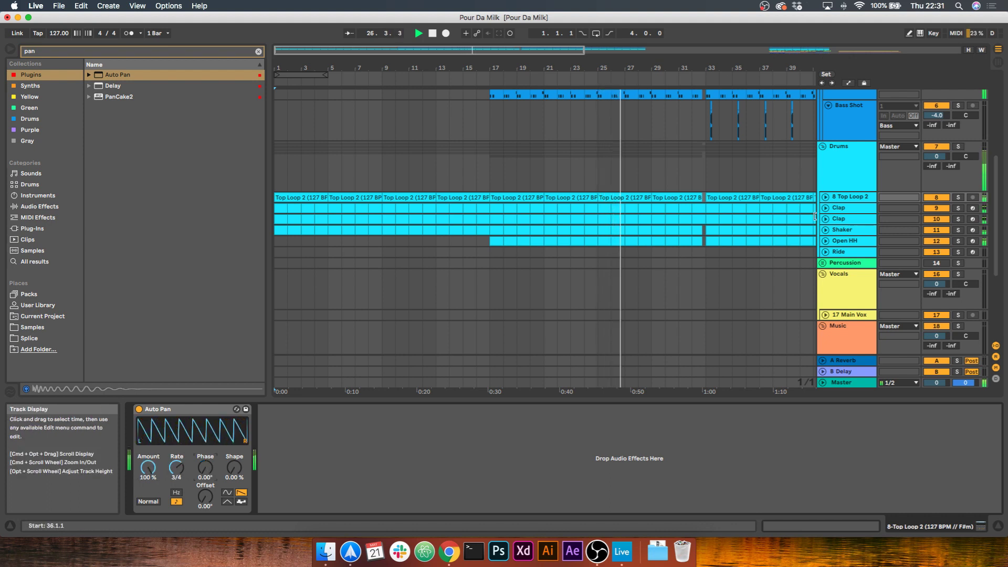
pyautogui.click(959, 197)
pyautogui.moveTo(179, 469); pyautogui.dragTo(179, 451)
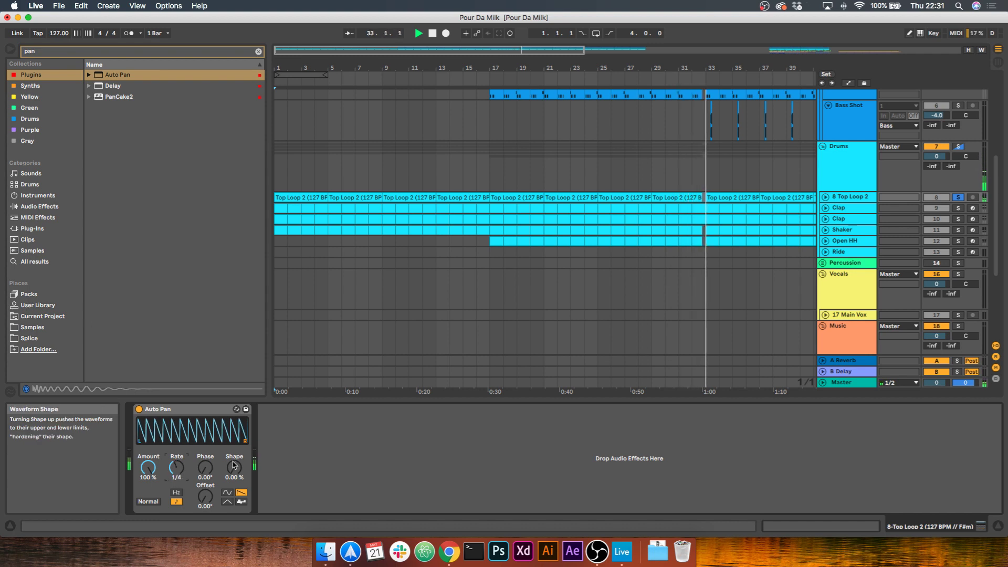
# Step: Audition the soloed Top Loop 2 with Auto Pan off and on, expanding the track to see its waveform
pyautogui.click(138, 410)
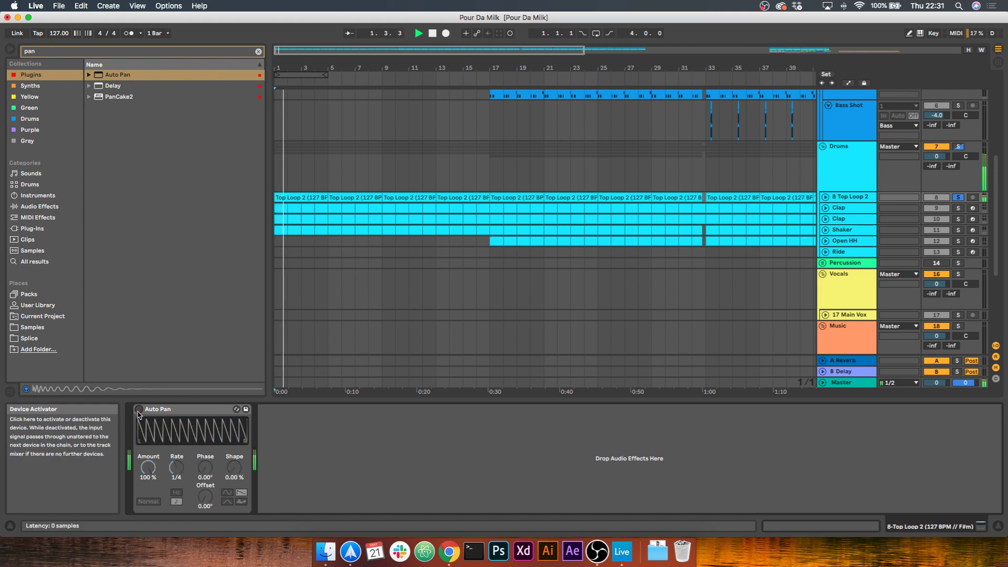
pyautogui.click(138, 412)
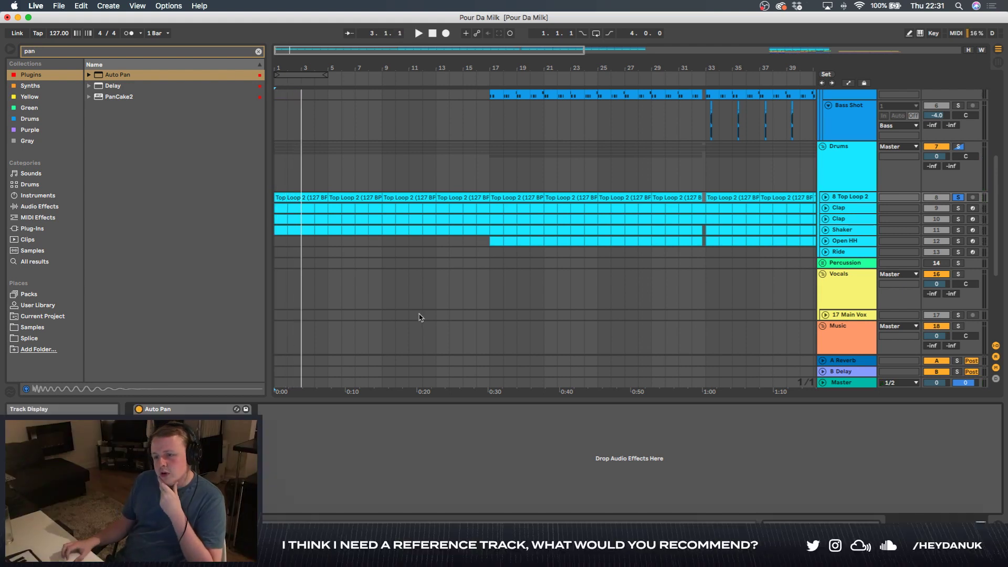
pyautogui.click(826, 197)
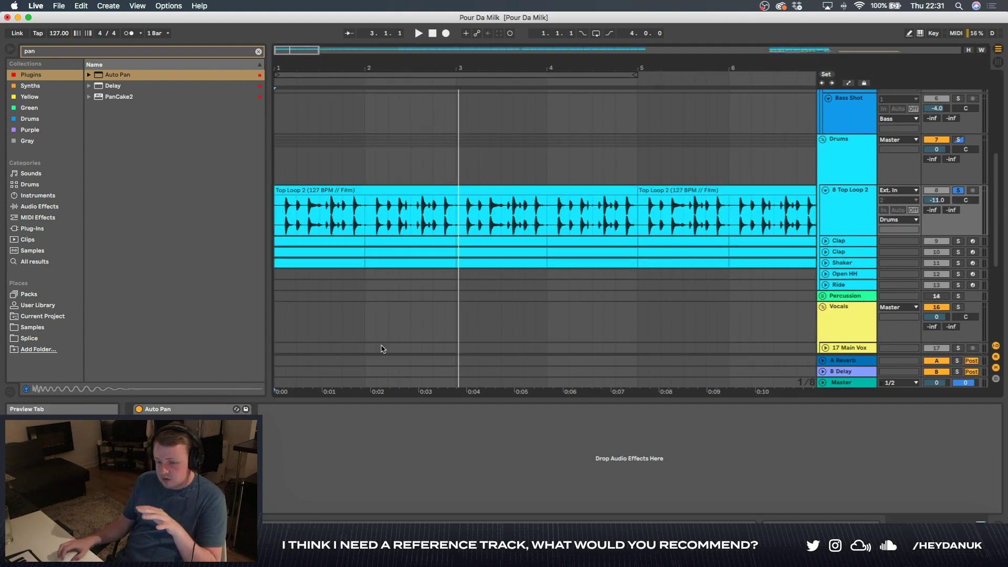
pyautogui.press('space')
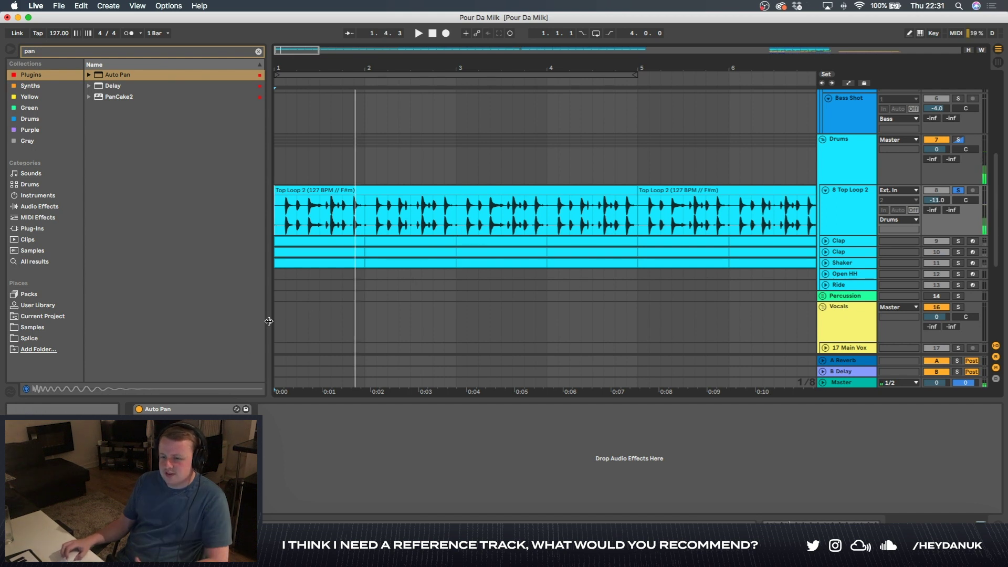
pyautogui.press('space')
pyautogui.click(139, 409)
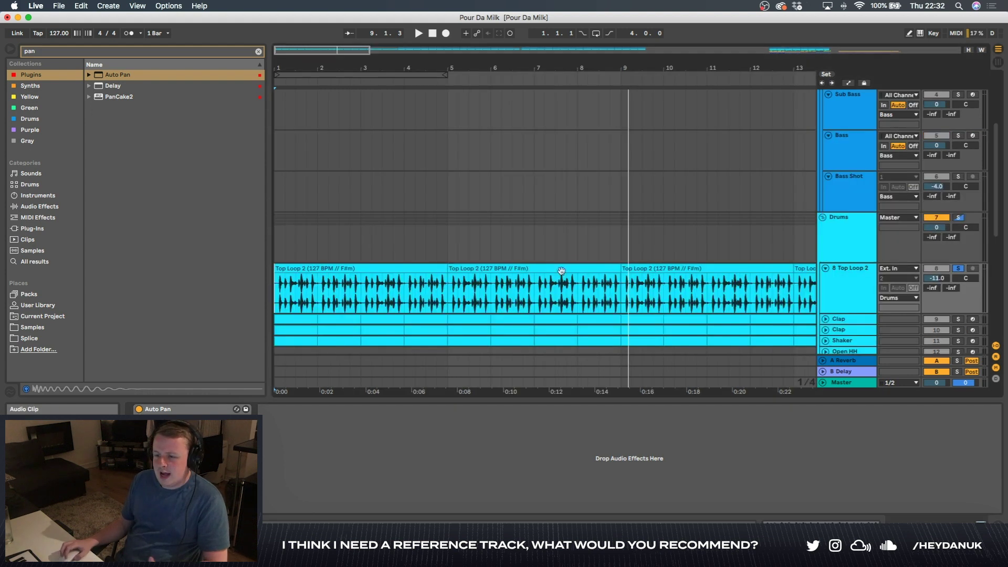
# Step: Unsolo Top Loop 2 and compare the full mix with its Auto Pan switched on and off
pyautogui.click(959, 268)
pyautogui.scroll(-3, 350, 190)
pyautogui.rightClick(139, 410)
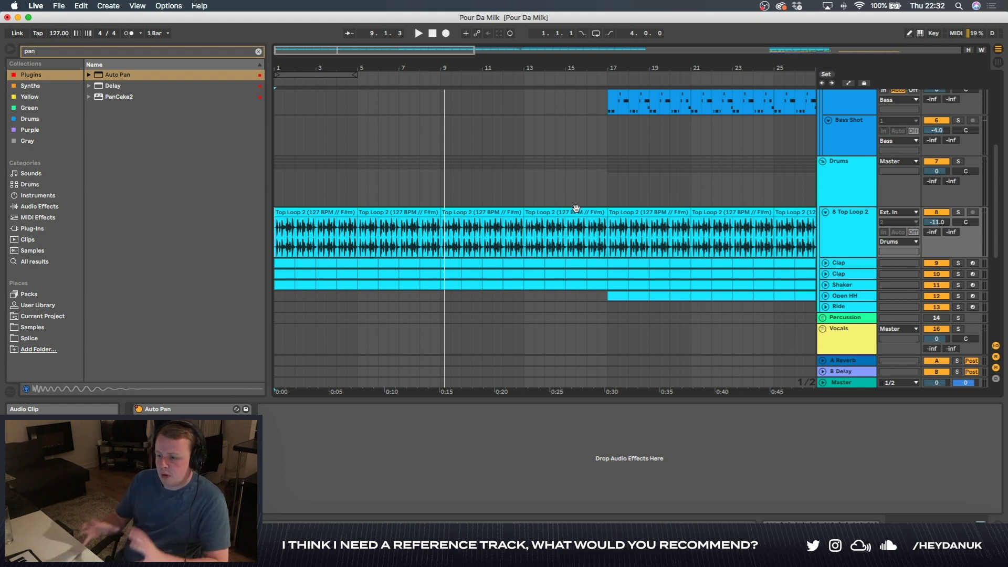
pyautogui.press('space')
pyautogui.click(140, 410)
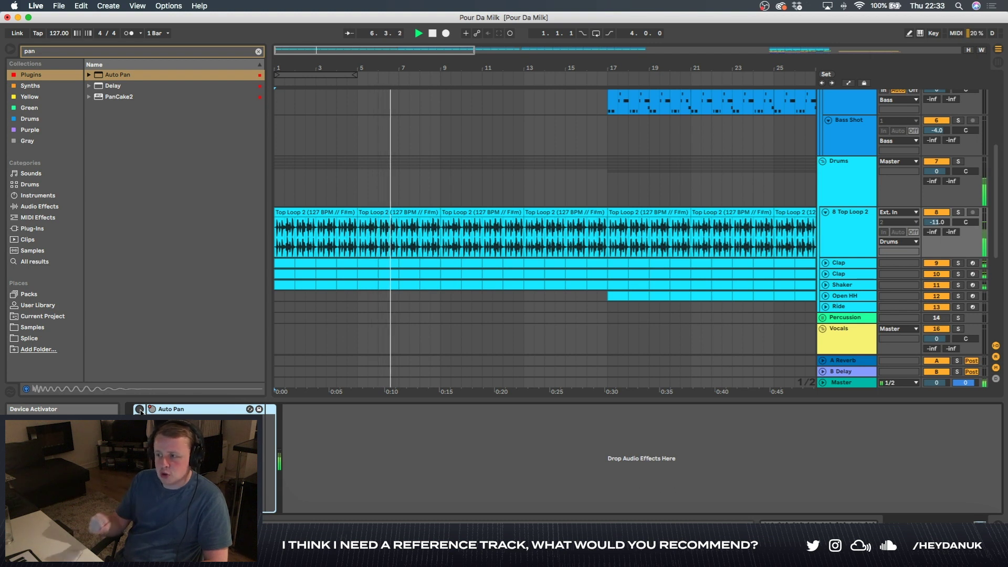
pyautogui.click(140, 410)
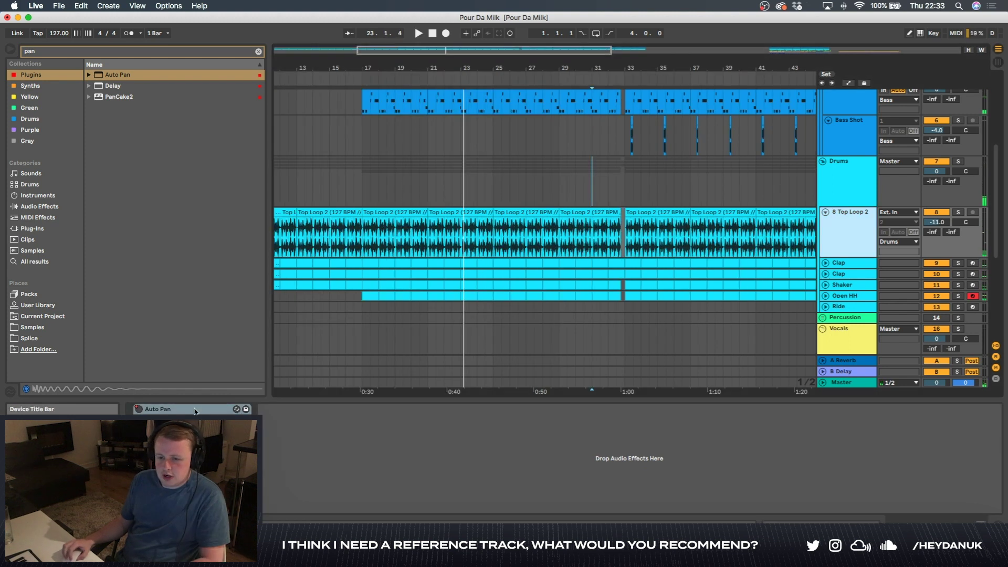
# Step: Copy Auto Pan from Top Loop 2 to the end of the Open HH track's device chain
pyautogui.press('super+e')
pyautogui.click(842, 297)
pyautogui.click(609, 473)
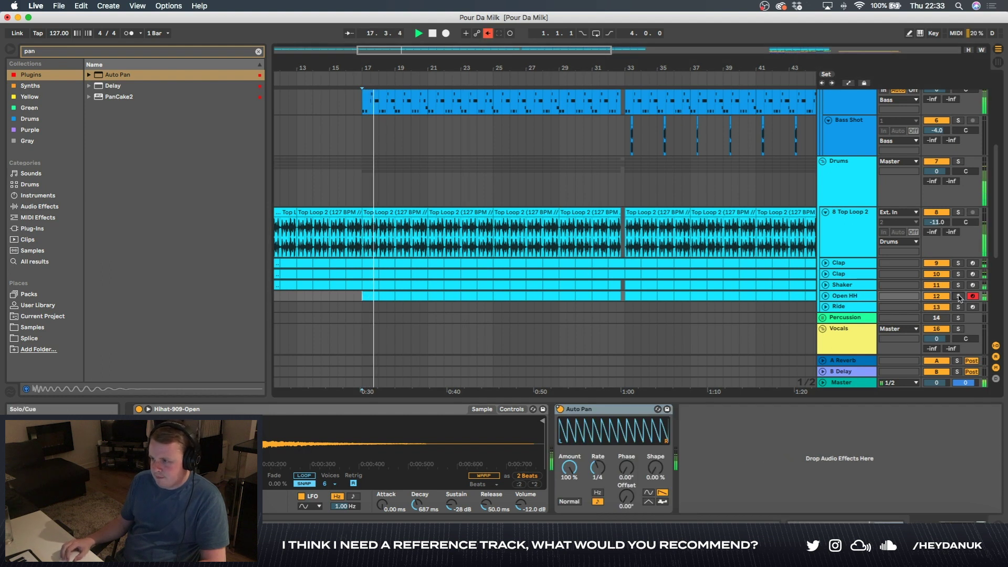
# Step: Solo Open HH and compare it with and without Auto Pan, leaving the device switched off
pyautogui.click(958, 296)
pyautogui.click(560, 409)
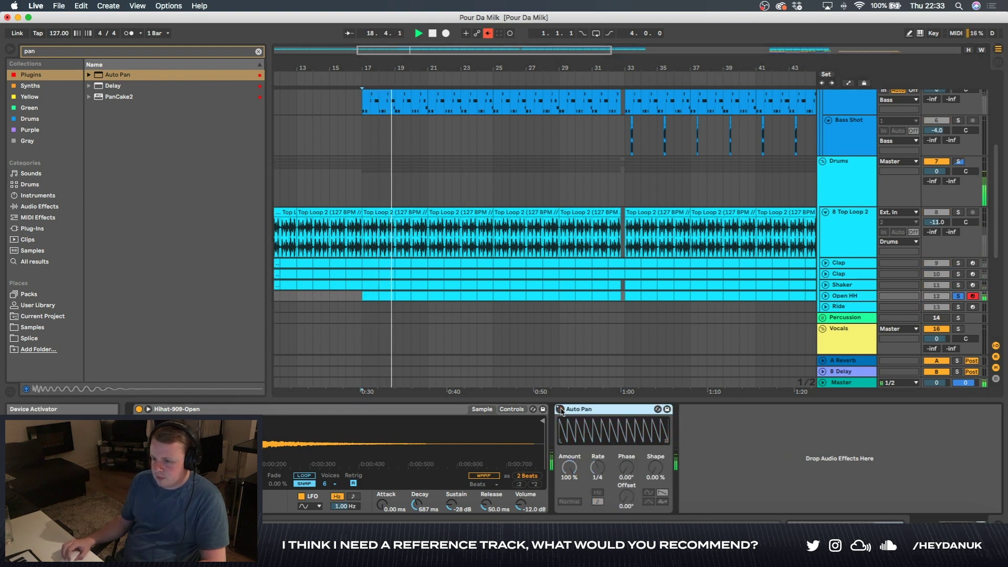
pyautogui.click(560, 409)
pyautogui.click(560, 409)
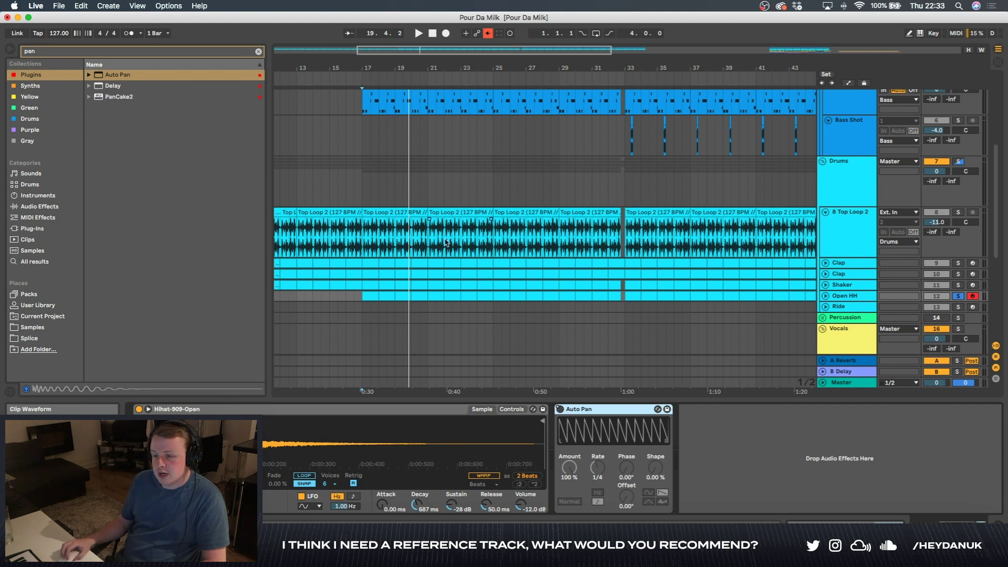
pyautogui.doubleClick(445, 210)
pyautogui.scroll(2, 444, 222)
pyautogui.scroll(-3, 444, 222)
pyautogui.doubleClick(845, 212)
# Step: Add a fade-in across the whole Main Vox clip at bar 16 and play it back from just before the clip
pyautogui.press('space')
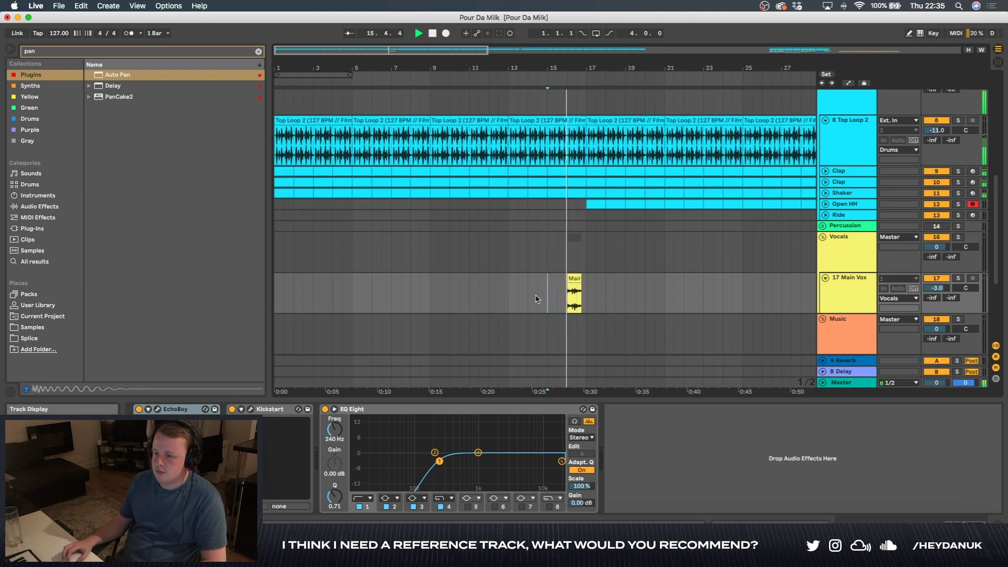
pyautogui.scroll(3, 578, 297)
pyautogui.scroll(1, 578, 297)
pyautogui.click(575, 279)
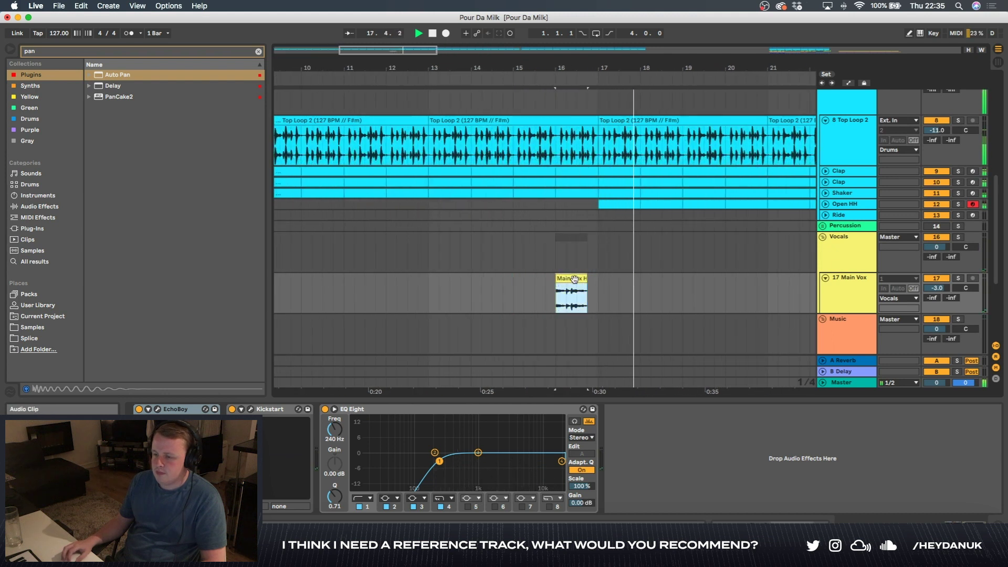
pyautogui.moveTo(557, 286); pyautogui.dragTo(585, 285)
pyautogui.click(514, 294)
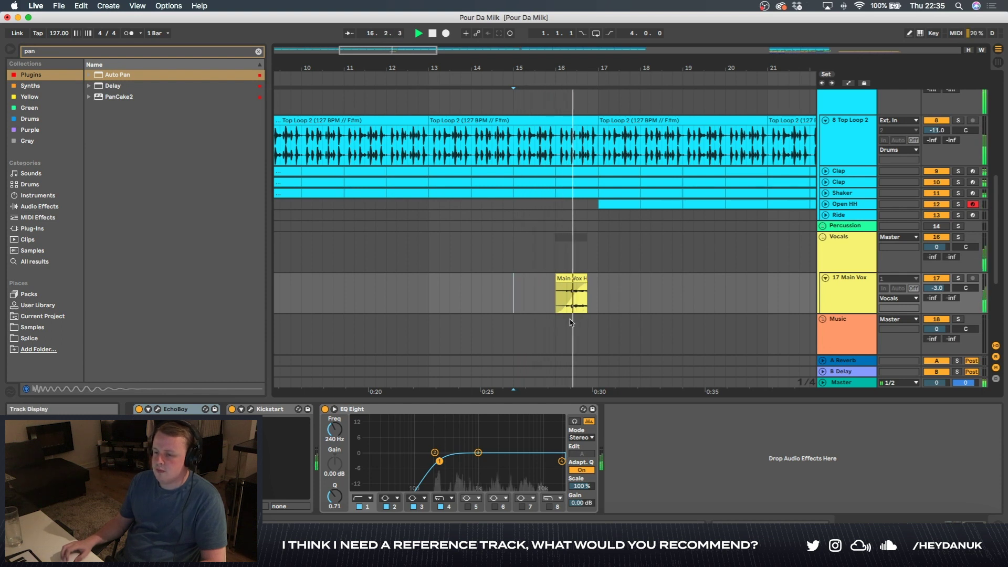
# Step: Duplicate the two-bar pattern of chopped Main Vox clips from bar 25 until it reaches bar 33
pyautogui.click(574, 278)
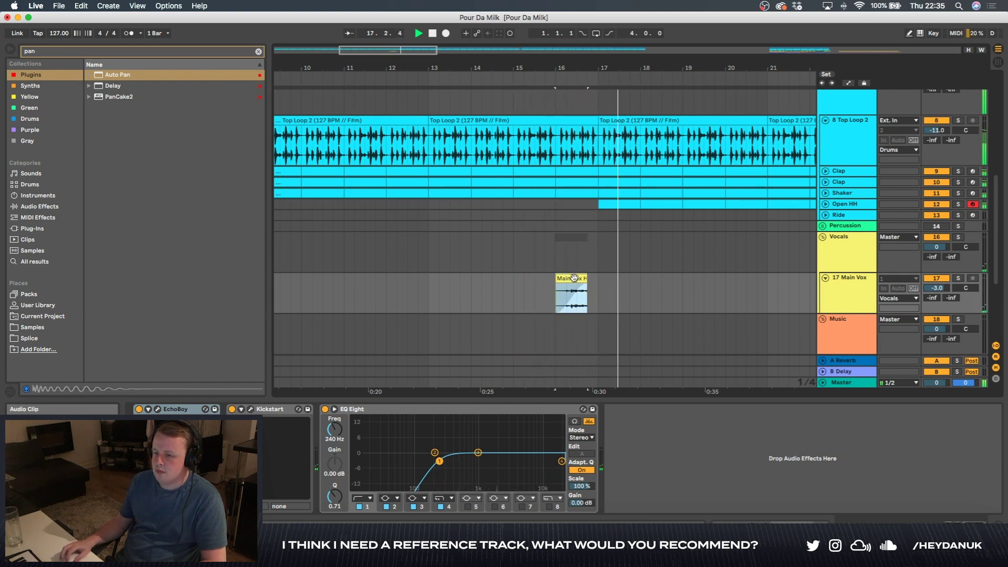
pyautogui.press('-')
pyautogui.press('-')
pyautogui.press('-')
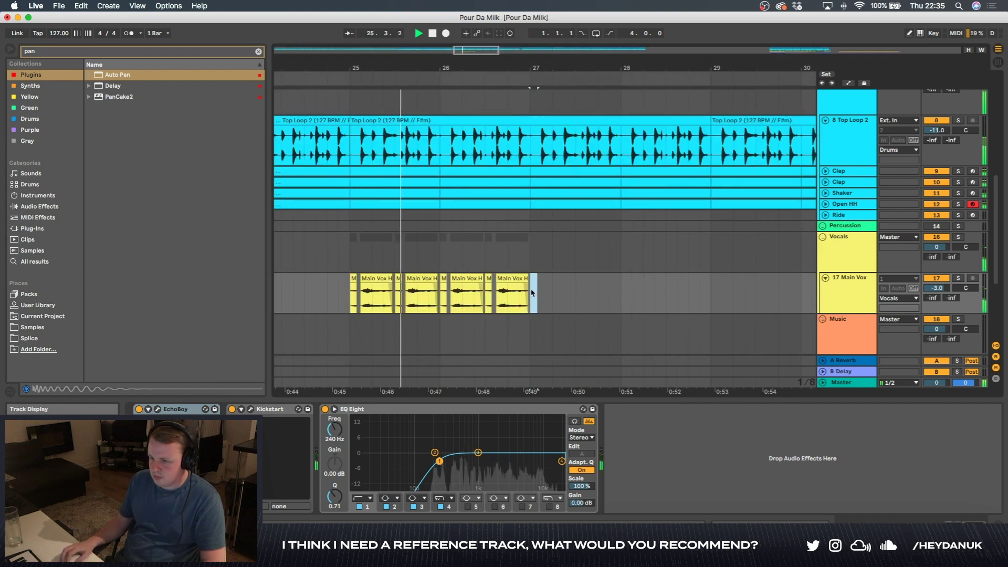
pyautogui.press('super+d')
pyautogui.press('super+d')
pyautogui.press('super+d')
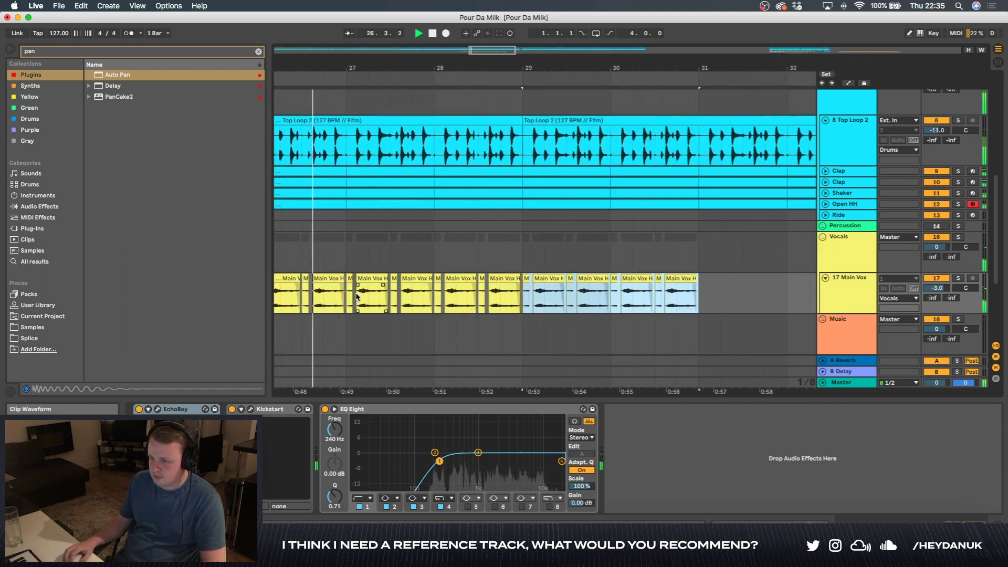
pyautogui.scroll(-5, 357, 297)
# Step: Audition a rising Auto Filter frequency sweep on the Vocals group, set resonance to 28 %, and bring up the frequency's automation
pyautogui.click(518, 287)
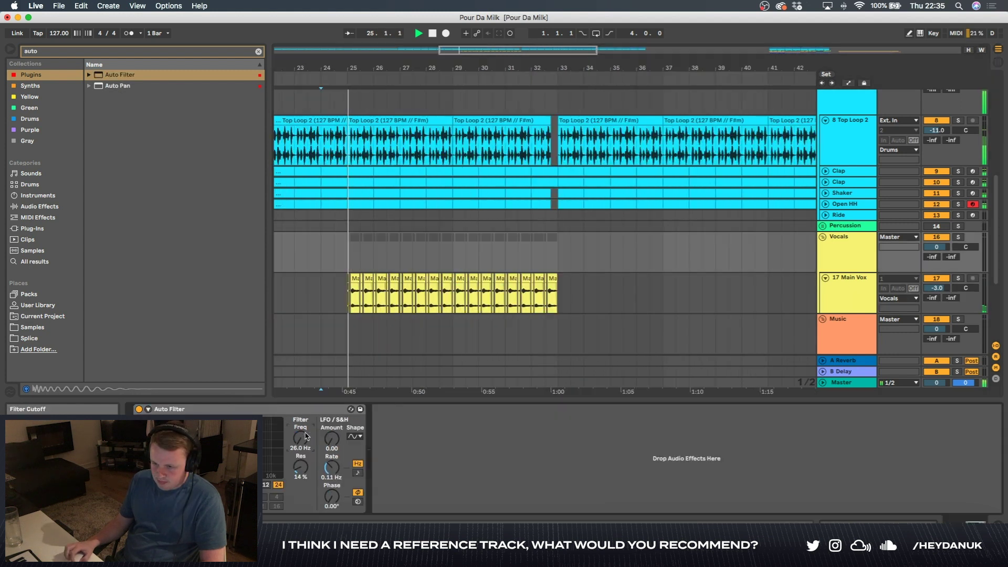
pyautogui.moveTo(305, 436); pyautogui.dragTo(305, 420)
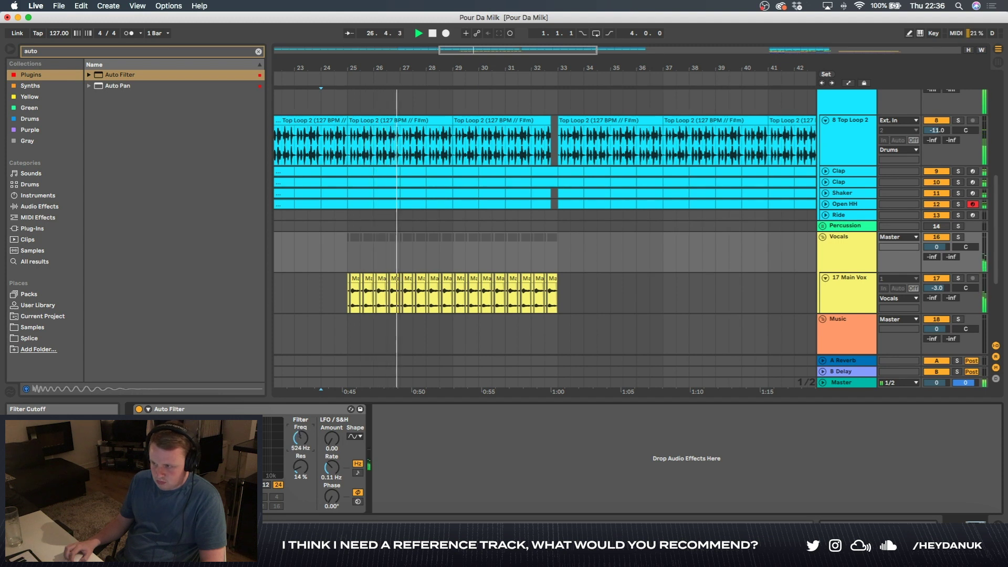
pyautogui.moveTo(300, 438); pyautogui.dragTo(300, 407)
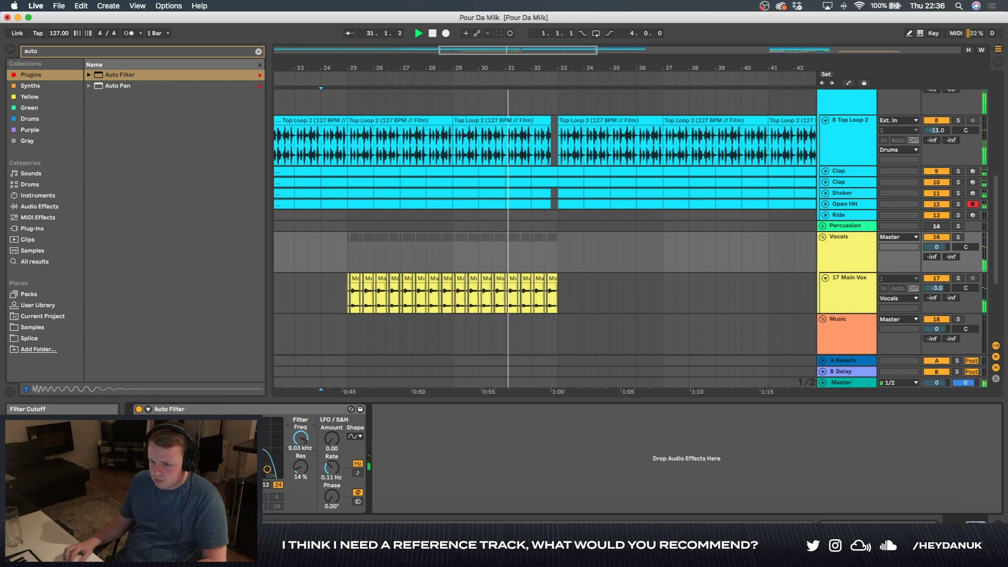
pyautogui.moveTo(275, 469); pyautogui.dragTo(300, 459)
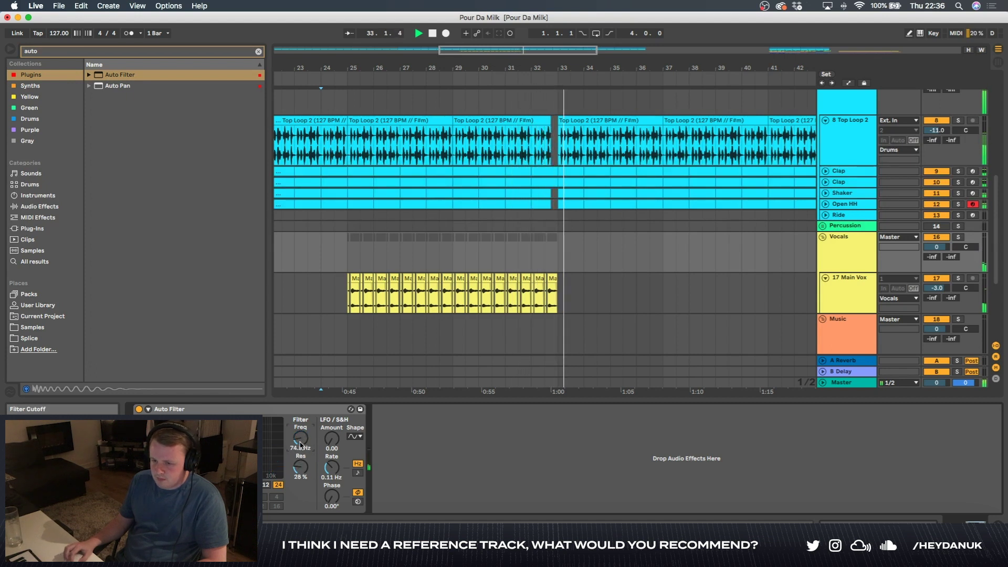
pyautogui.rightClick(300, 446)
pyautogui.click(318, 445)
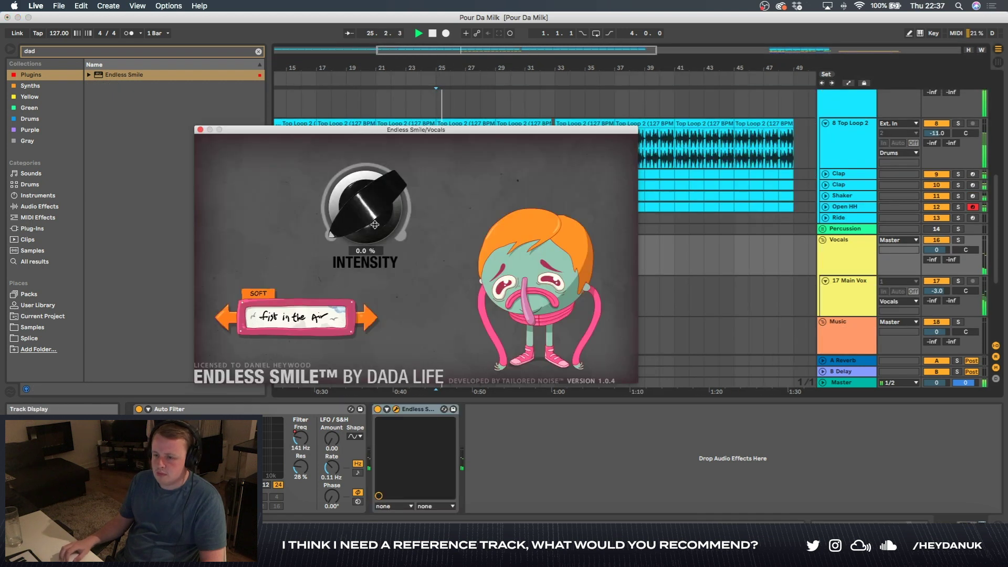
# Step: Audition Endless Smile on the Vocals group, raising Intensity to 87 % through the vocal build and lowering it again
pyautogui.moveTo(375, 225); pyautogui.dragTo(375, 219)
pyautogui.moveTo(386, 137); pyautogui.dragTo(566, 293)
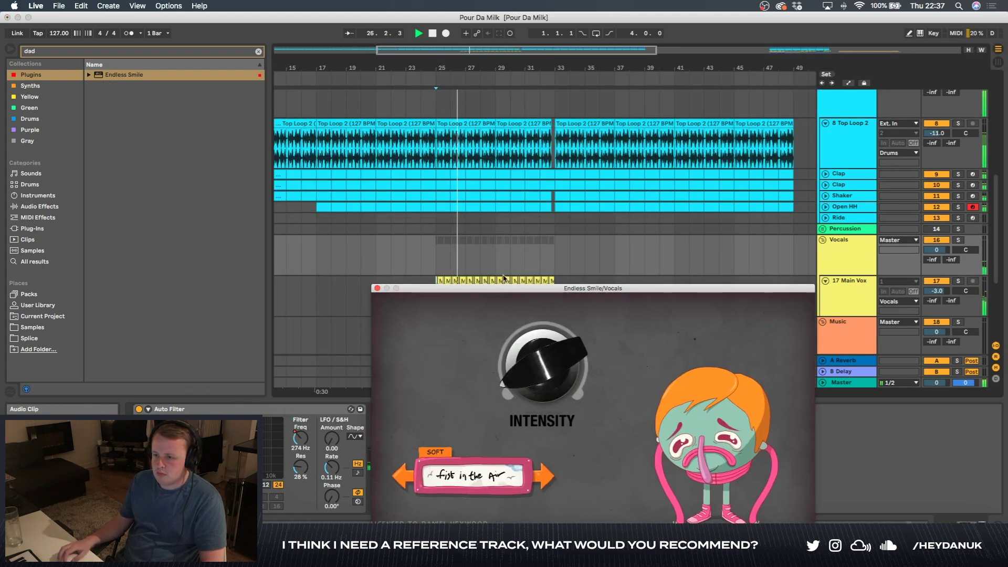
pyautogui.moveTo(535, 368)
pyautogui.mouseDown()
pyautogui.moveTo(533, 354)
pyautogui.moveTo(539, 362)
pyautogui.mouseUp()
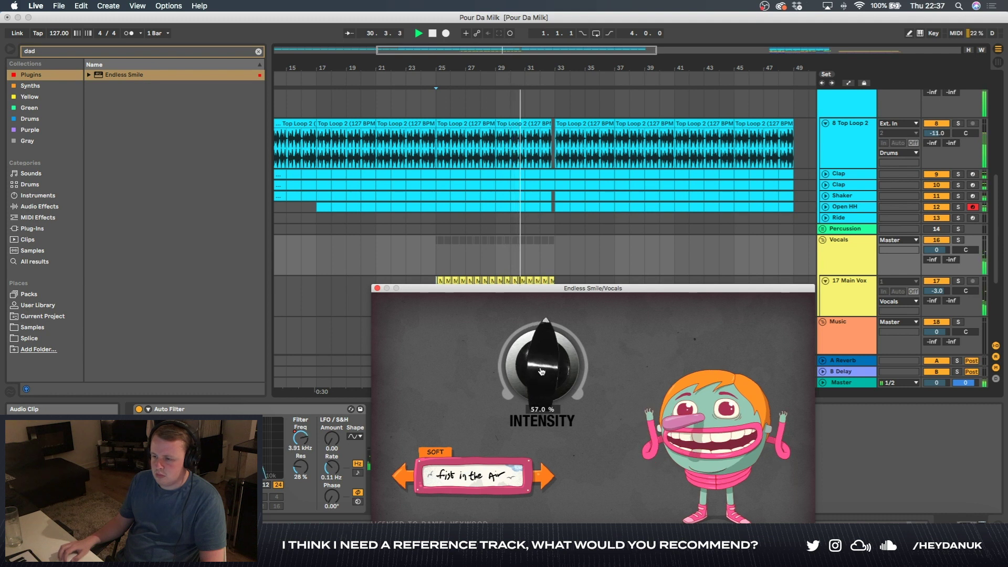
pyautogui.moveTo(542, 371); pyautogui.dragTo(546, 347)
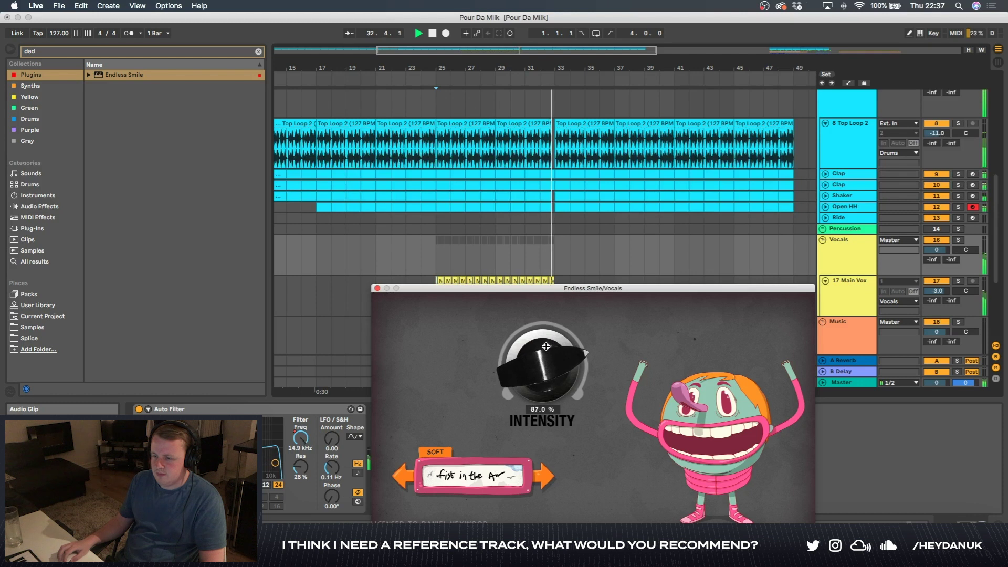
pyautogui.moveTo(548, 353); pyautogui.dragTo(550, 380)
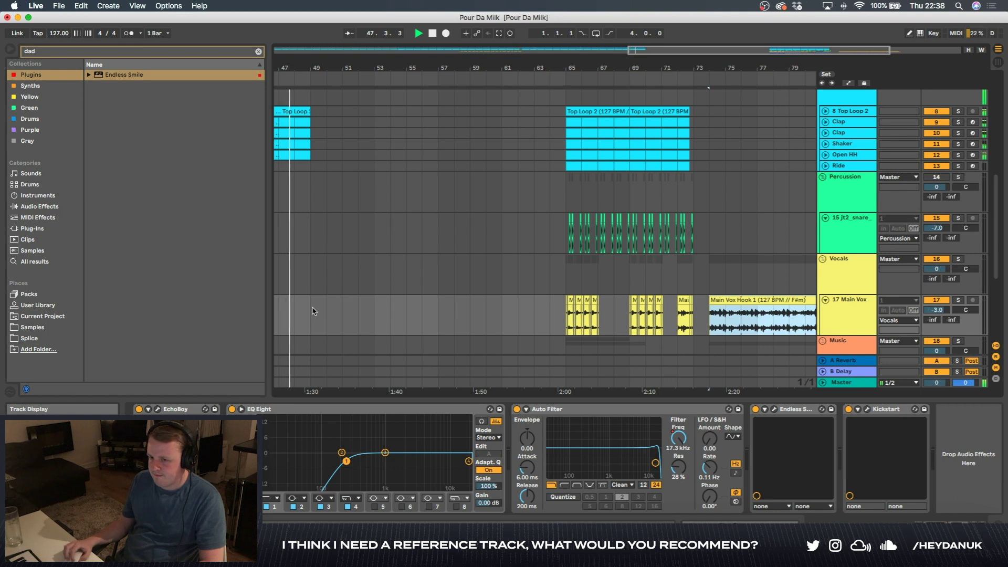
# Step: Paste the Main Vox Hook 1 clip onto the 17 Main Vox track at bar 49
pyautogui.click(318, 313)
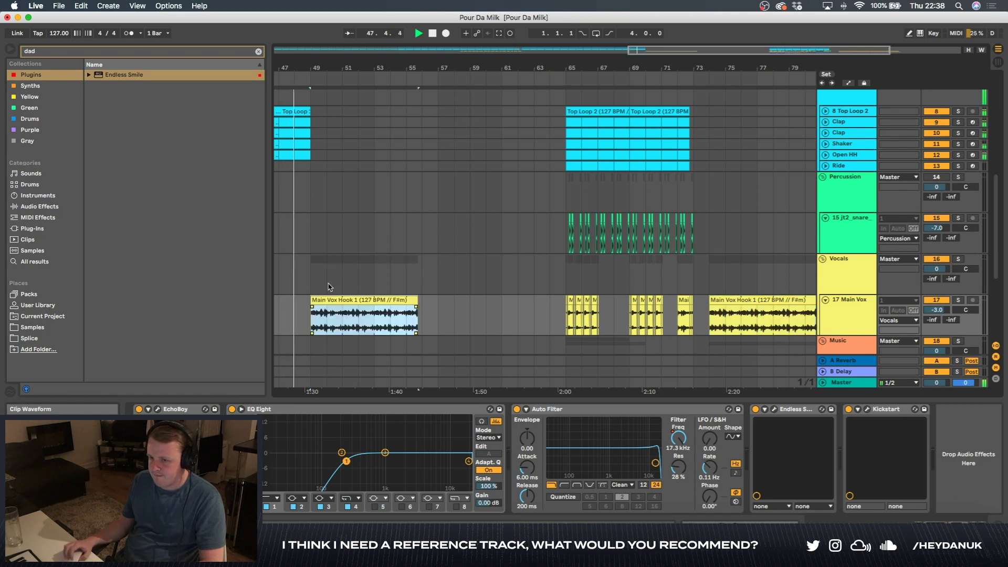
pyautogui.scroll(5, 326, 230)
pyautogui.hscroll(-5, 327, 230)
pyautogui.scroll(-5, 326, 230)
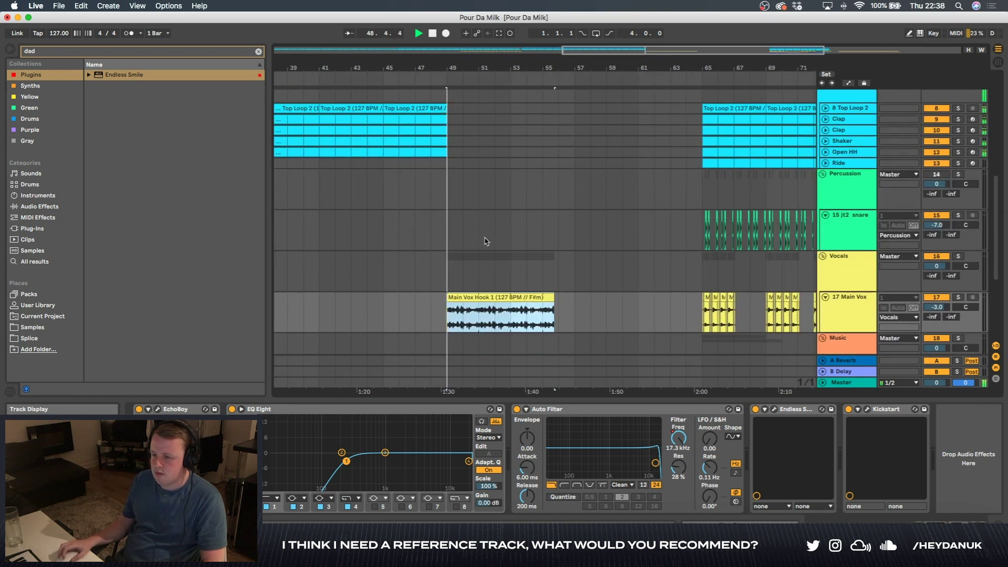
pyautogui.hscroll(-2, 470, 238)
pyautogui.scroll(-4, 470, 238)
# Step: Show automation on 17 Main Vox and ramp Endless Smile Intensity up across the hook clip at bar 49
pyautogui.click(835, 301)
pyautogui.press('a')
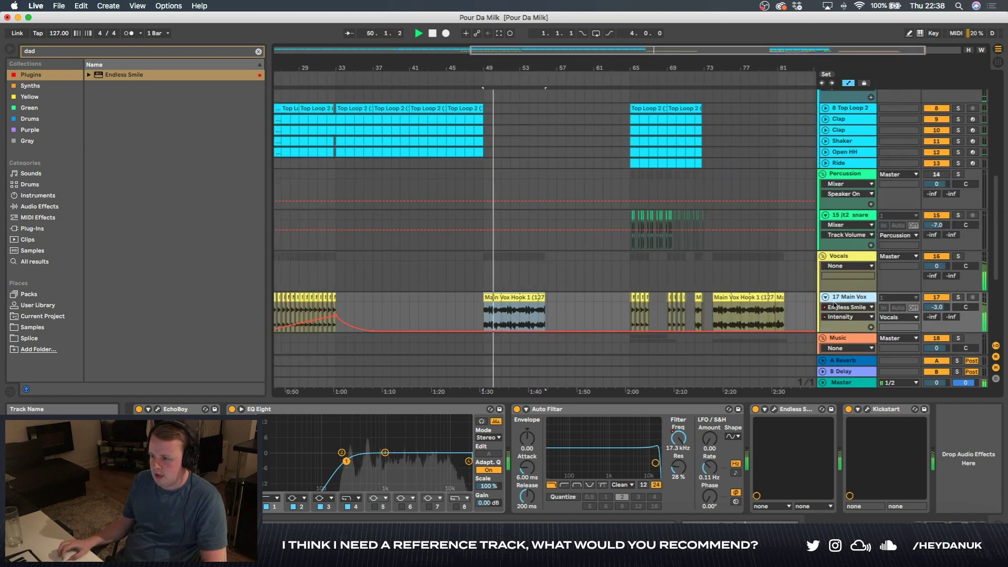
pyautogui.click(532, 331)
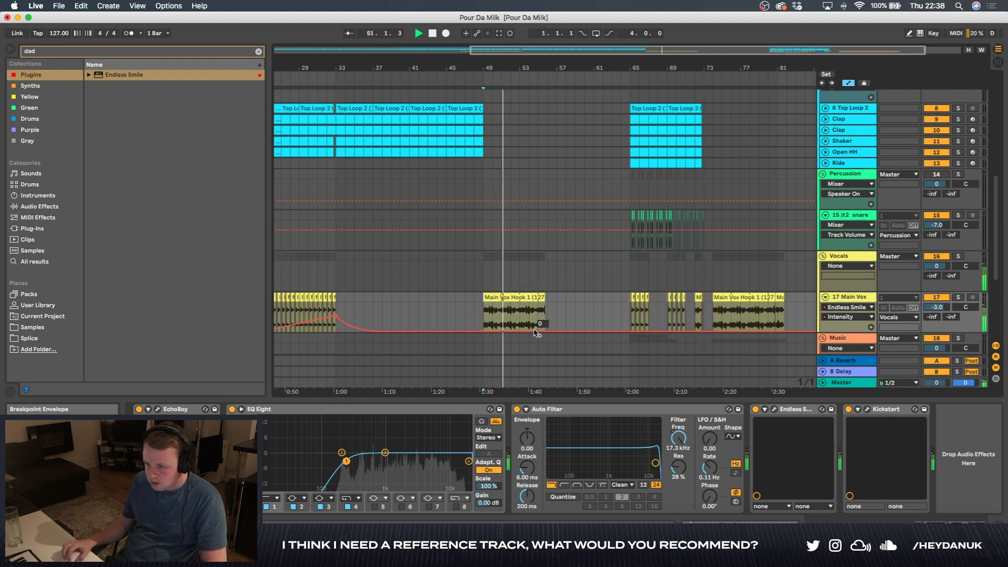
pyautogui.moveTo(544, 330); pyautogui.dragTo(545, 318)
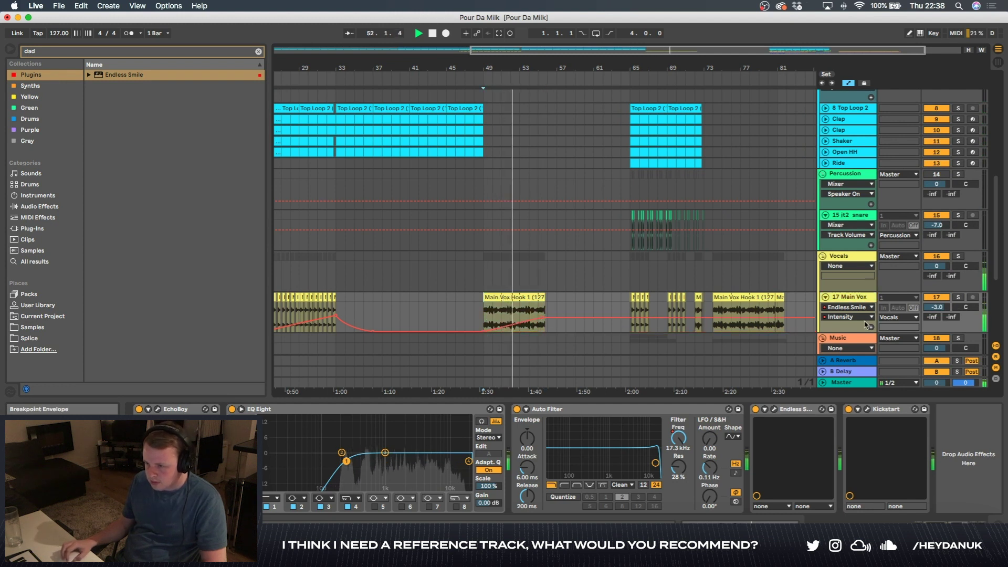
# Step: Automate the Auto Filter frequency on 17 Main Vox to rise from 246 Hz across the bar 49 hook clip, leaving automation view afterward
pyautogui.click(846, 308)
pyautogui.click(840, 343)
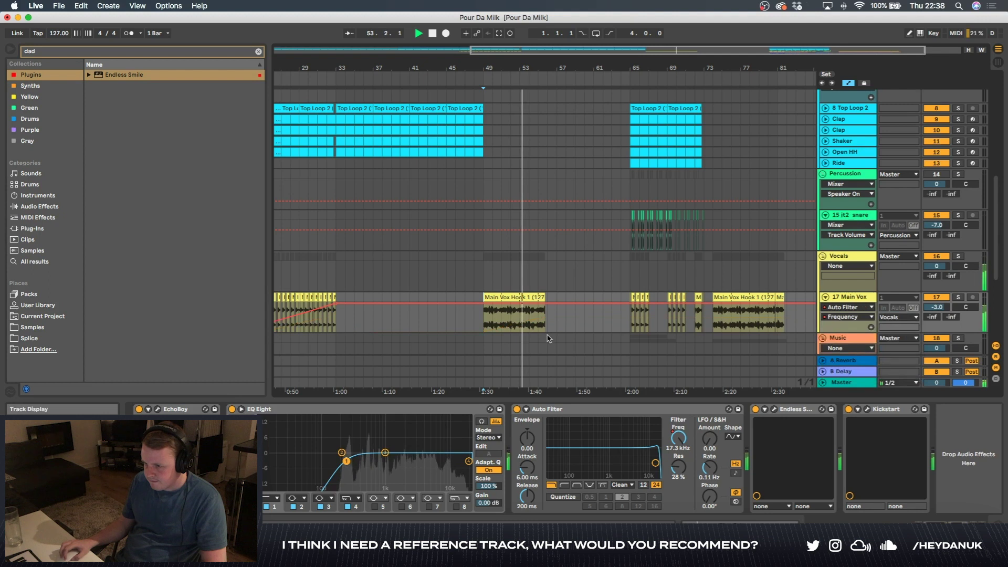
pyautogui.click(474, 303)
pyautogui.moveTo(483, 303); pyautogui.dragTo(483, 320)
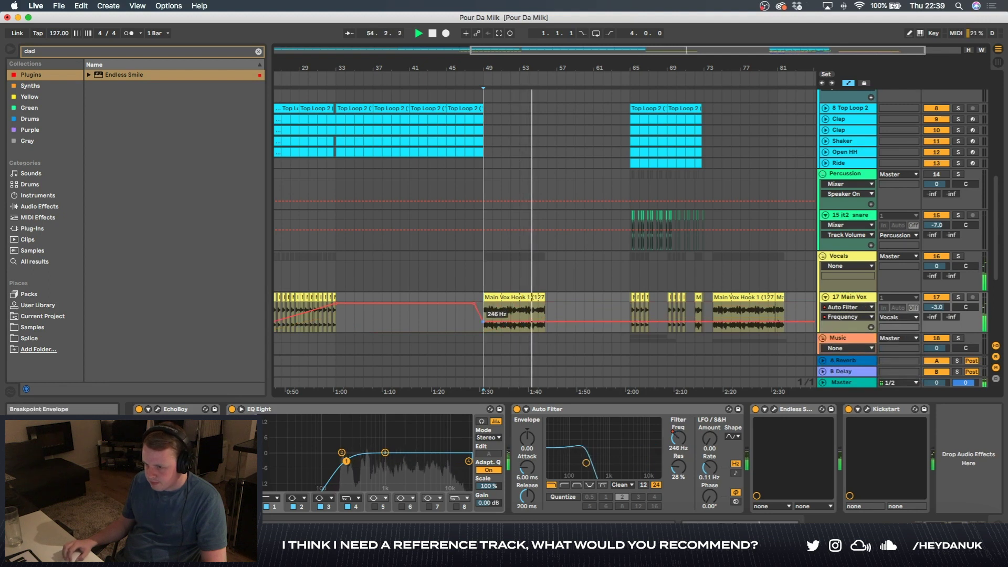
pyautogui.moveTo(544, 320); pyautogui.dragTo(544, 303)
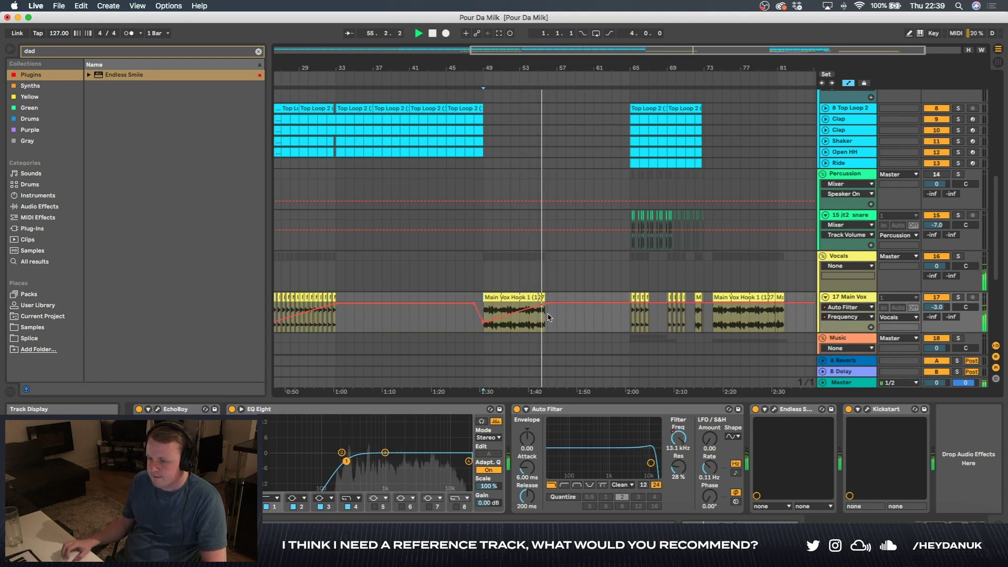
pyautogui.scroll(6, 552, 322)
pyautogui.hscroll(8, 550, 318)
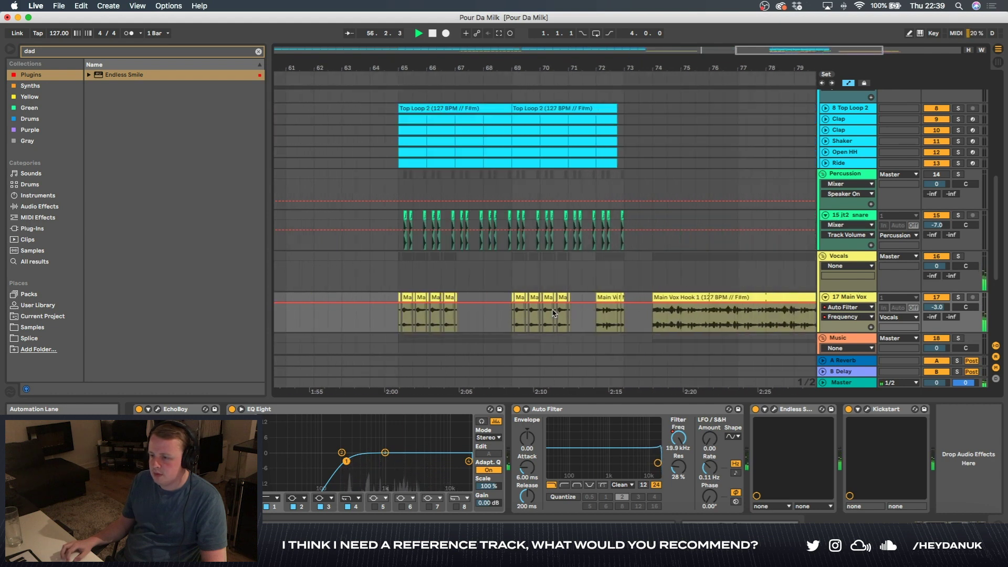
pyautogui.hscroll(2, 554, 314)
pyautogui.press('a')
# Step: Move the original loop section on all tracks from bar 65 to bar 113
pyautogui.scroll(-3, 673, 300)
pyautogui.hscroll(2, 685, 300)
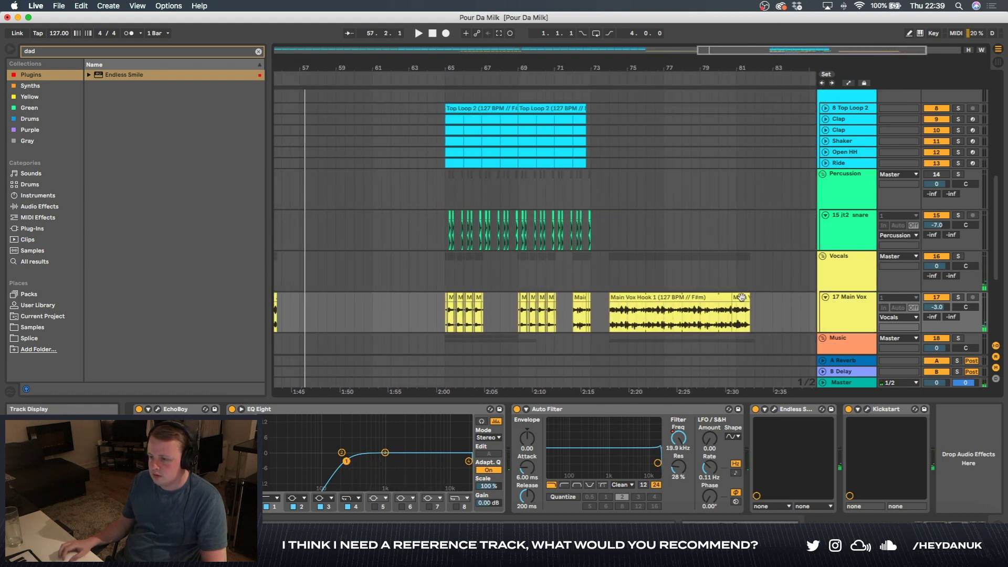
pyautogui.hscroll(-6, 453, 295)
pyautogui.scroll(4, 567, 317)
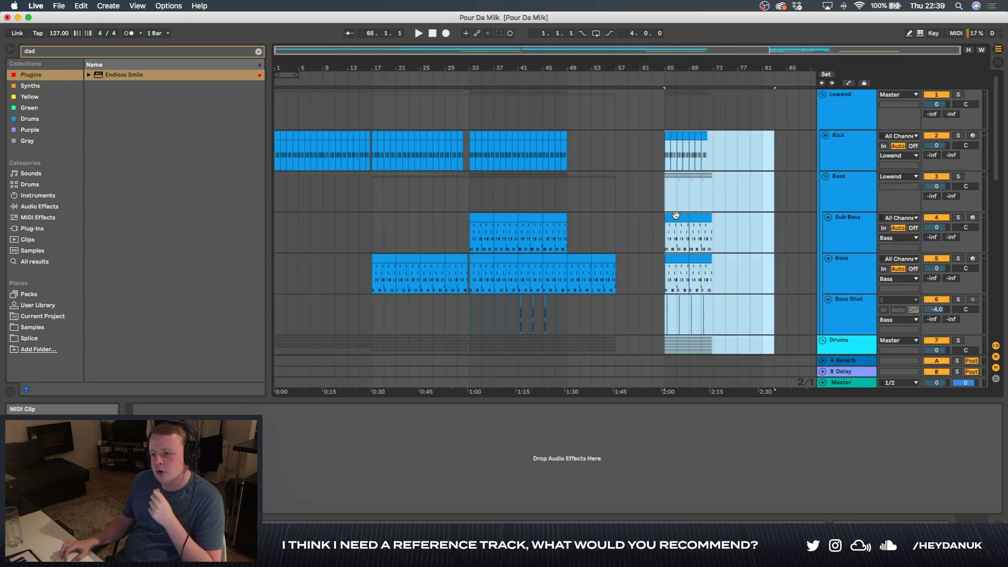
pyautogui.moveTo(672, 218); pyautogui.dragTo(781, 223)
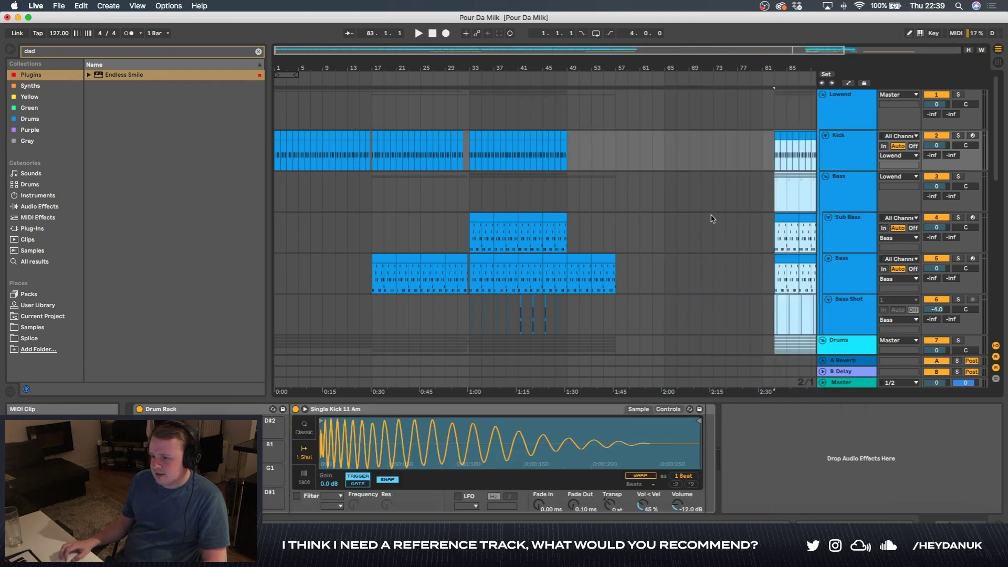
pyautogui.moveTo(673, 215); pyautogui.dragTo(758, 221)
pyautogui.hscroll(3, 722, 223)
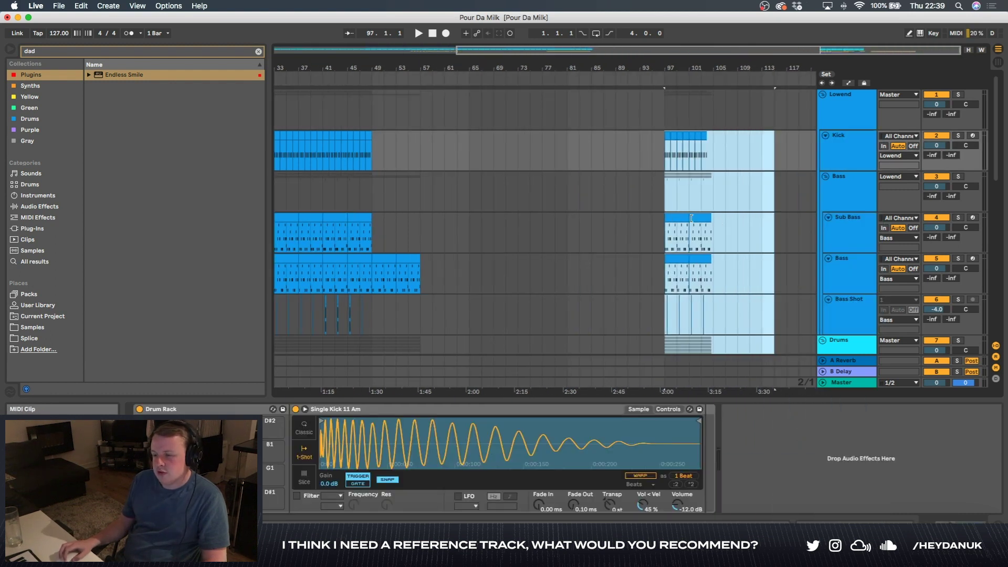
pyautogui.moveTo(678, 219); pyautogui.dragTo(774, 219)
pyautogui.hscroll(-6, 688, 173)
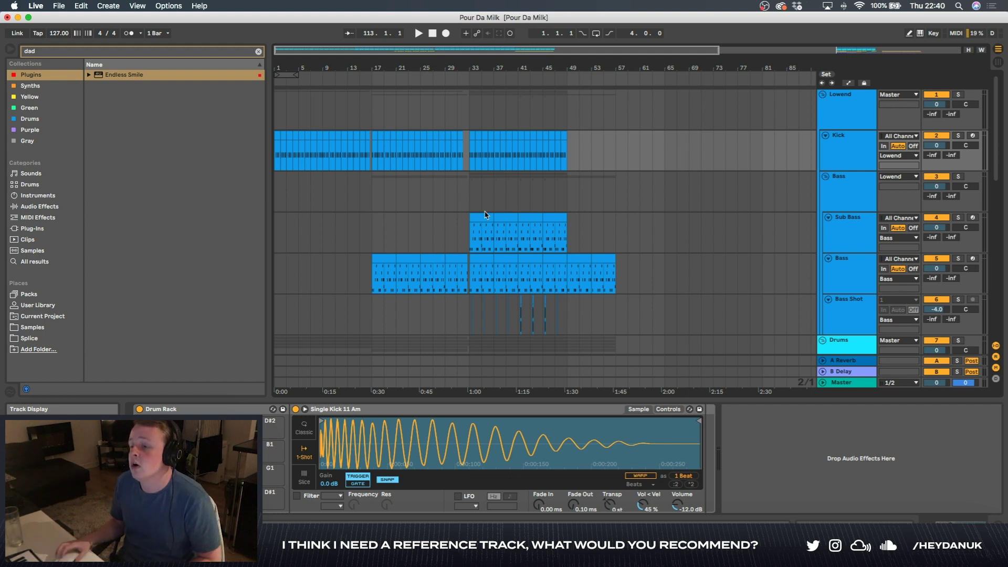
# Step: Look over the kick and bass arrangement up to bar 57 and set the playback position at bar 1
pyautogui.scroll(-4, 487, 207)
pyautogui.scroll(2, 456, 203)
pyautogui.scroll(6, 453, 199)
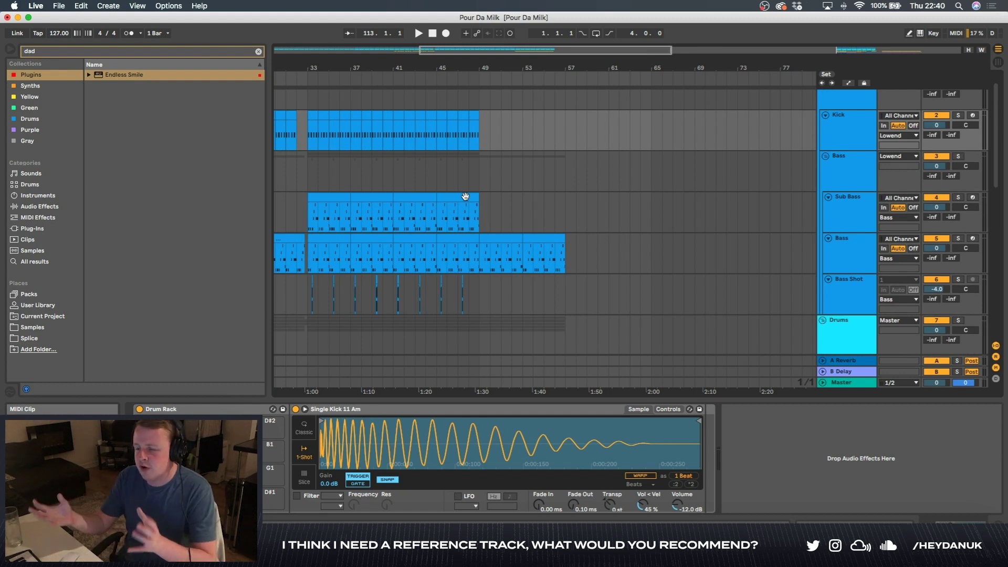
pyautogui.scroll(-2, 500, 182)
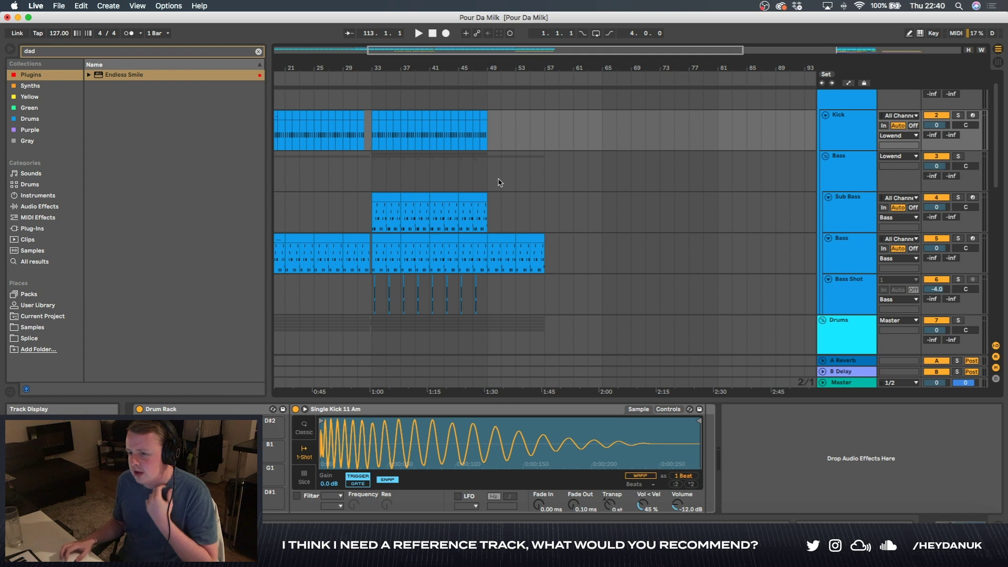
pyautogui.scroll(2, 494, 187)
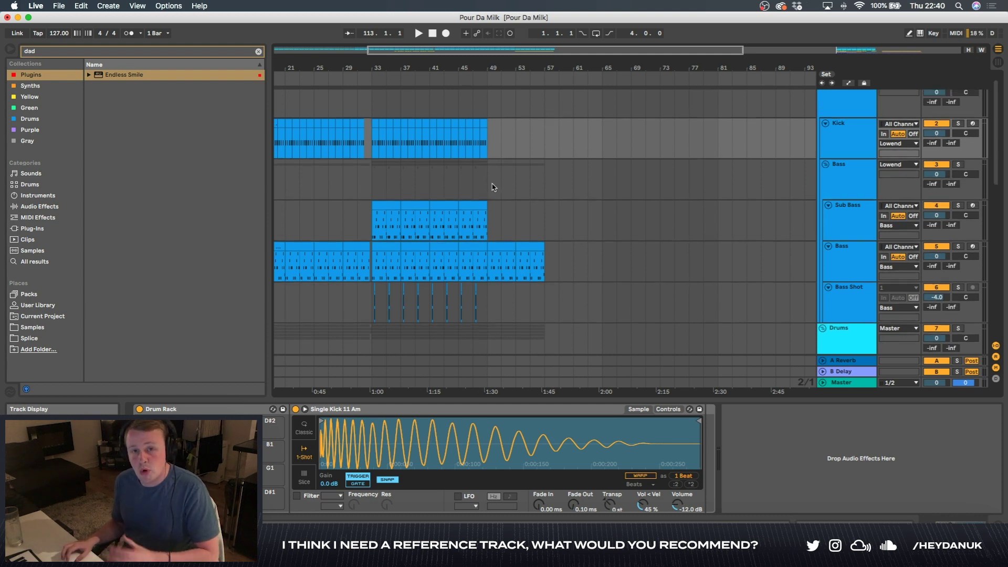
pyautogui.scroll(-2, 494, 187)
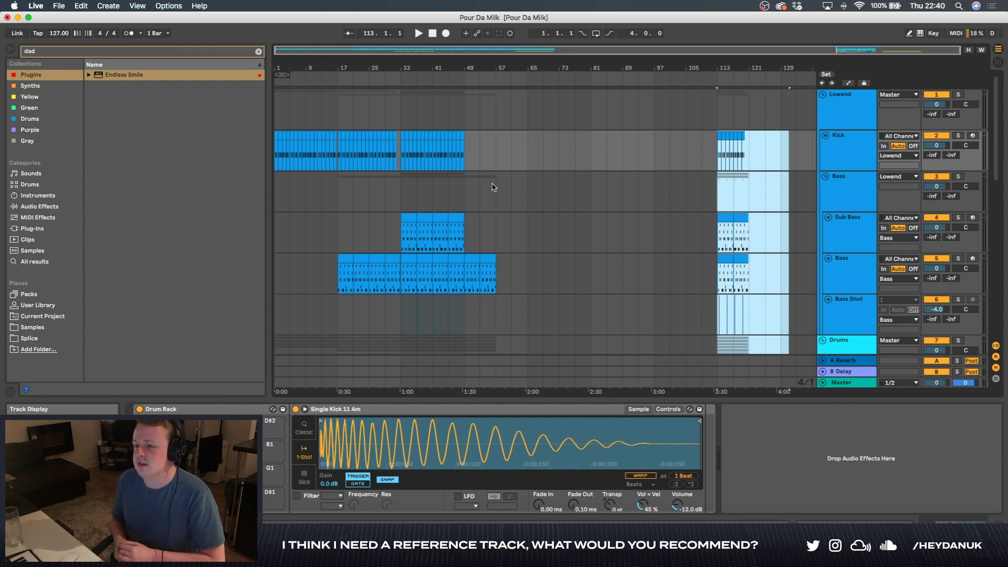
pyautogui.scroll(2, 494, 188)
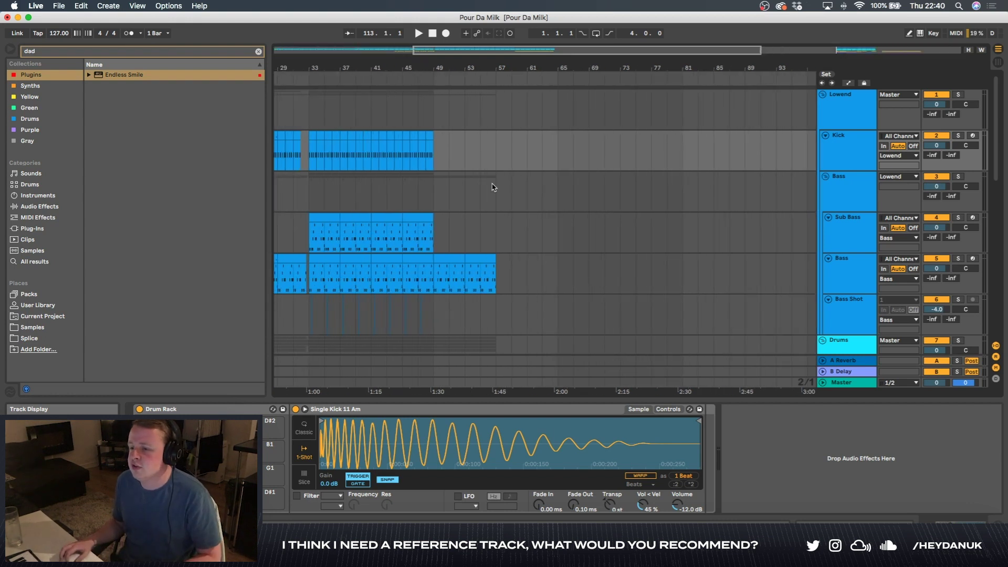
pyautogui.click(277, 200)
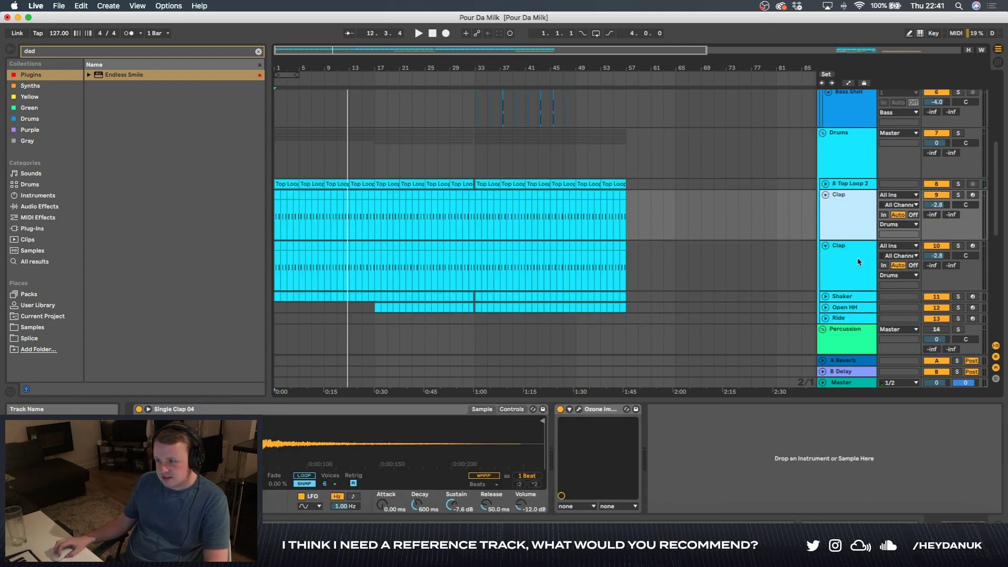
# Step: Solo the Clap tracks during playback to compare them and delete the duplicate Clap track
pyautogui.doubleClick(859, 260)
pyautogui.doubleClick(861, 224)
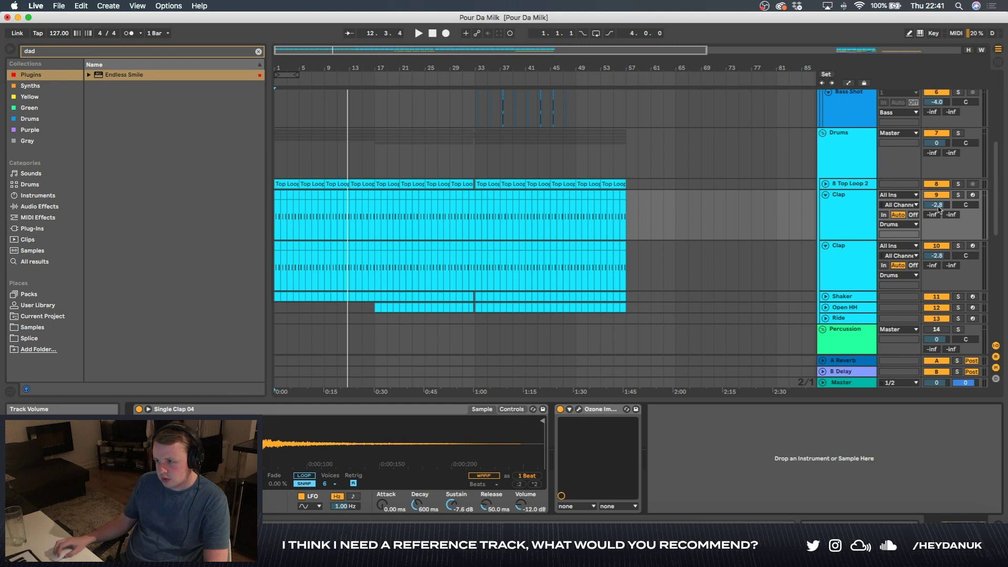
pyautogui.click(956, 196)
pyautogui.press('space')
pyautogui.click(958, 247)
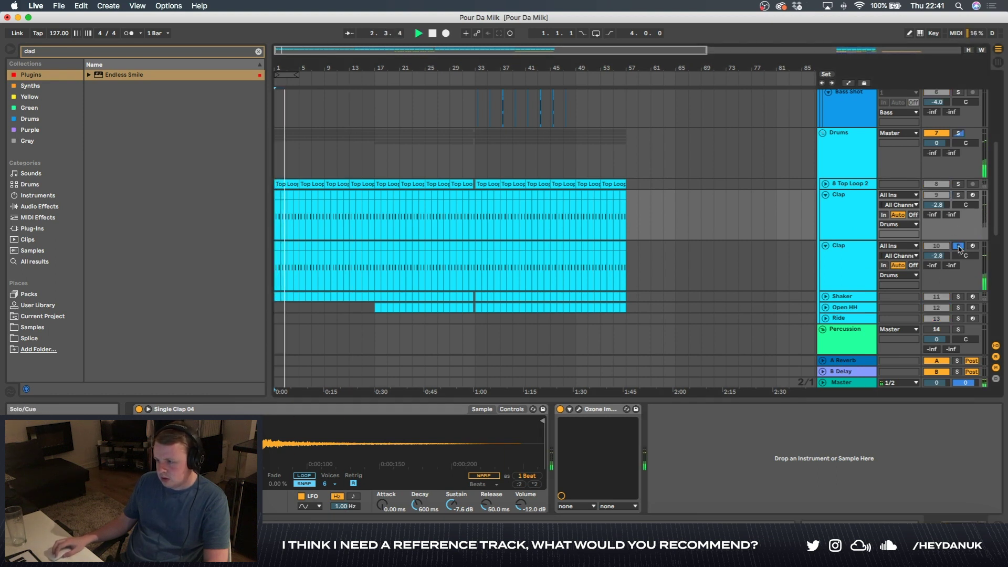
pyautogui.click(831, 273)
pyautogui.press('Delete')
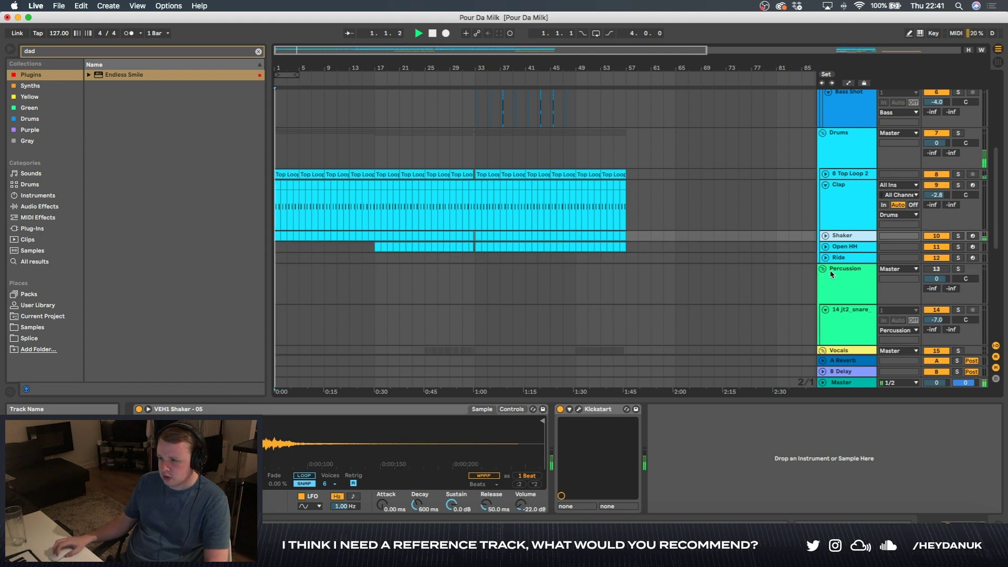
# Step: Raise the EchoBoy feedback on 16 Main Vox and move EQ Eight behind Endless Smile in its device chain
pyautogui.click(999, 60)
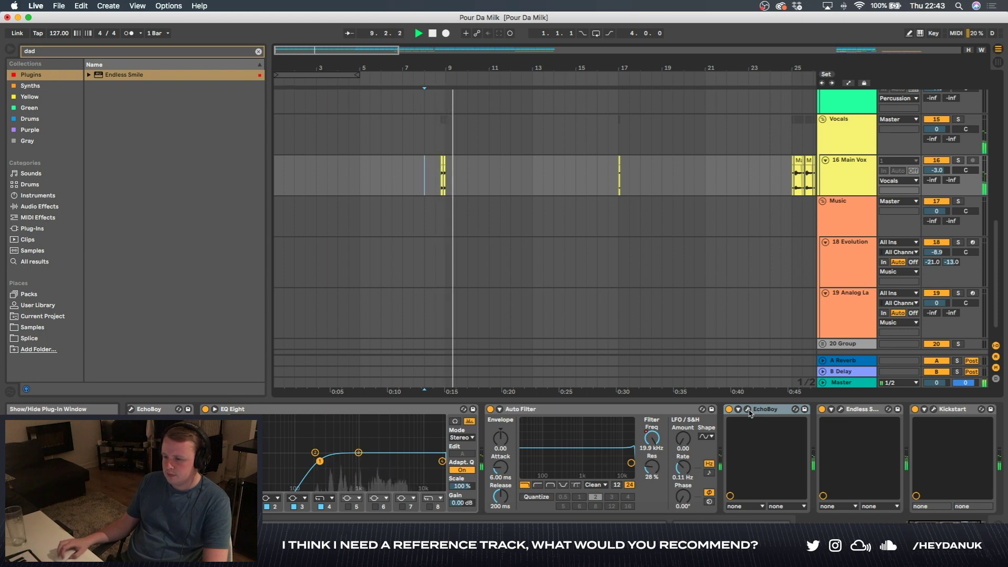
pyautogui.click(748, 410)
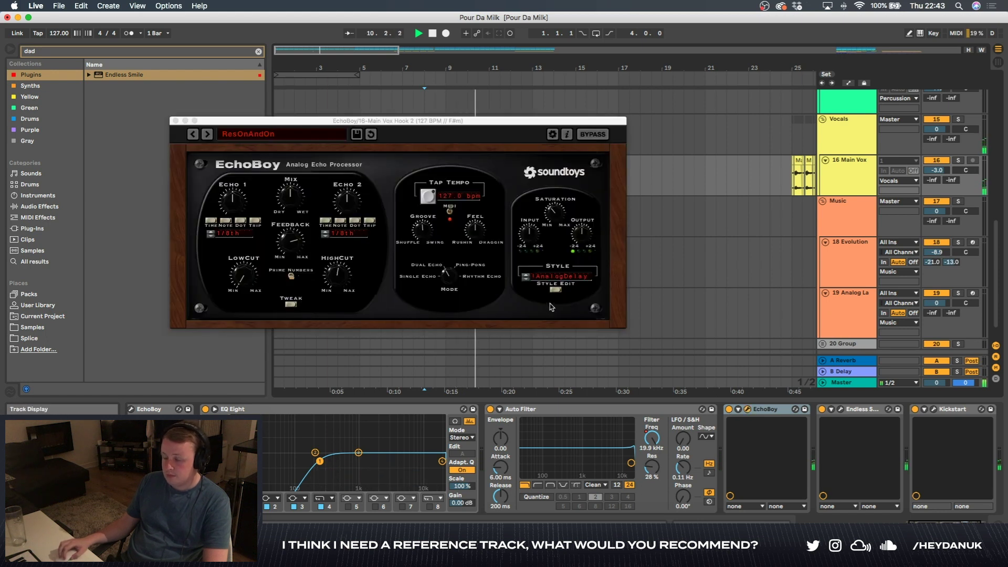
pyautogui.click(295, 203)
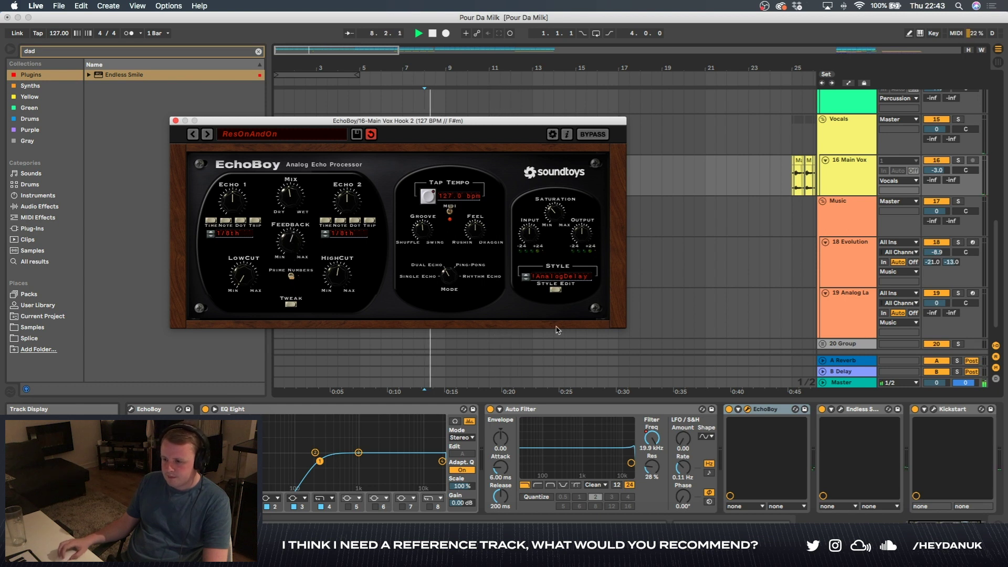
pyautogui.moveTo(368, 410); pyautogui.dragTo(873, 412)
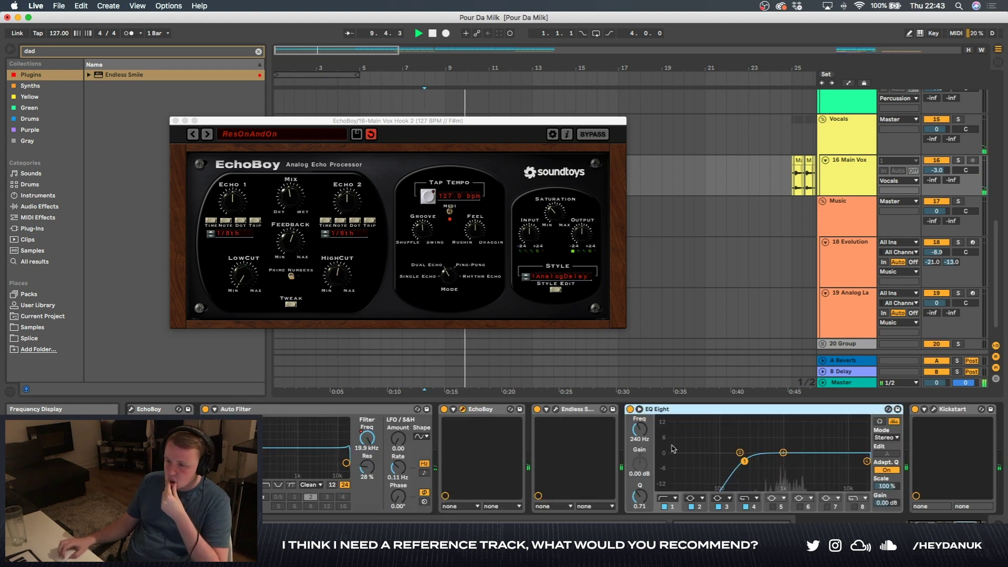
pyautogui.press('space')
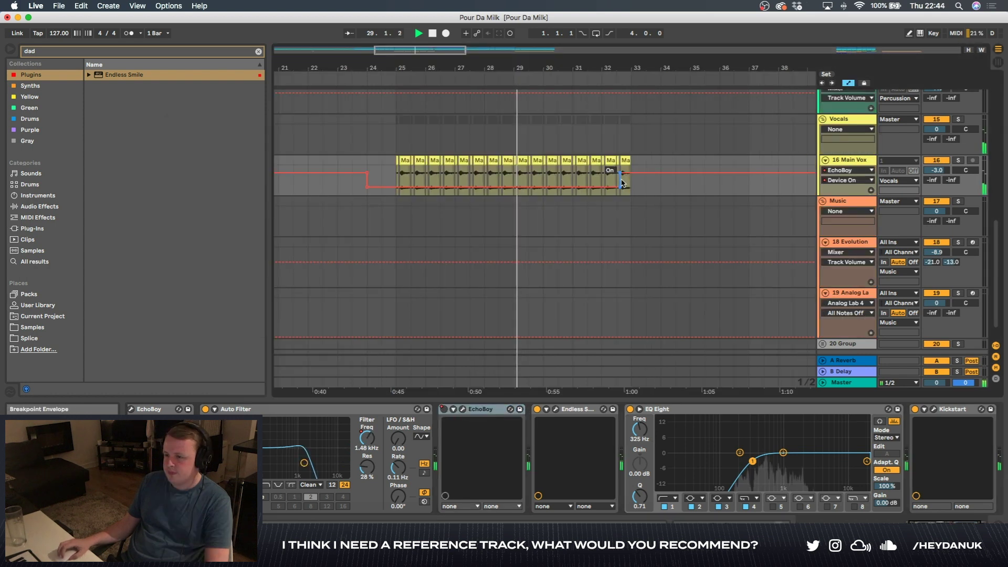
# Step: Look over the extended arrangement up to bar 129 and save the Pour Da Milk set
pyautogui.scroll(-3, 592, 208)
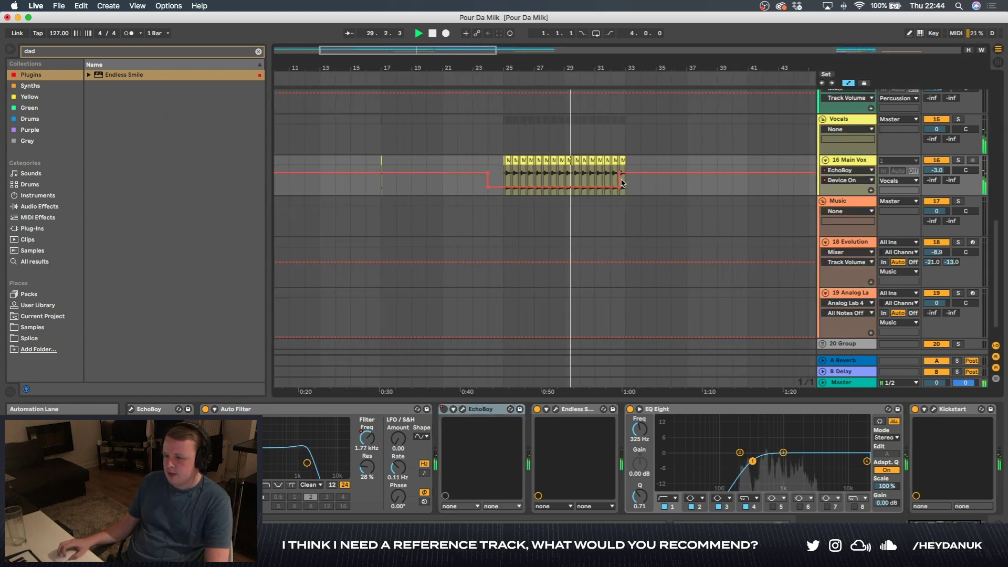
pyautogui.hscroll(-3, 593, 205)
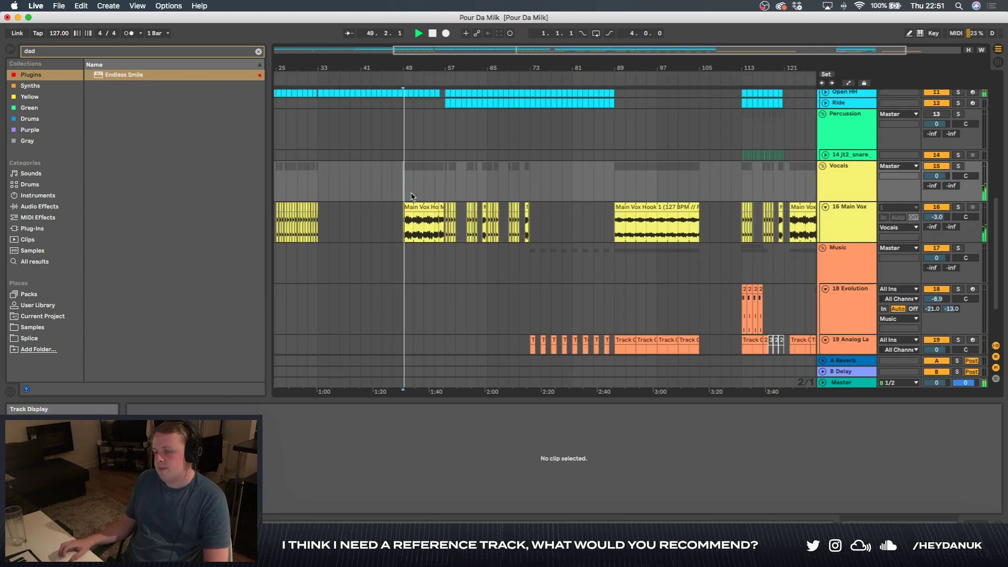
pyautogui.scroll(3, 415, 197)
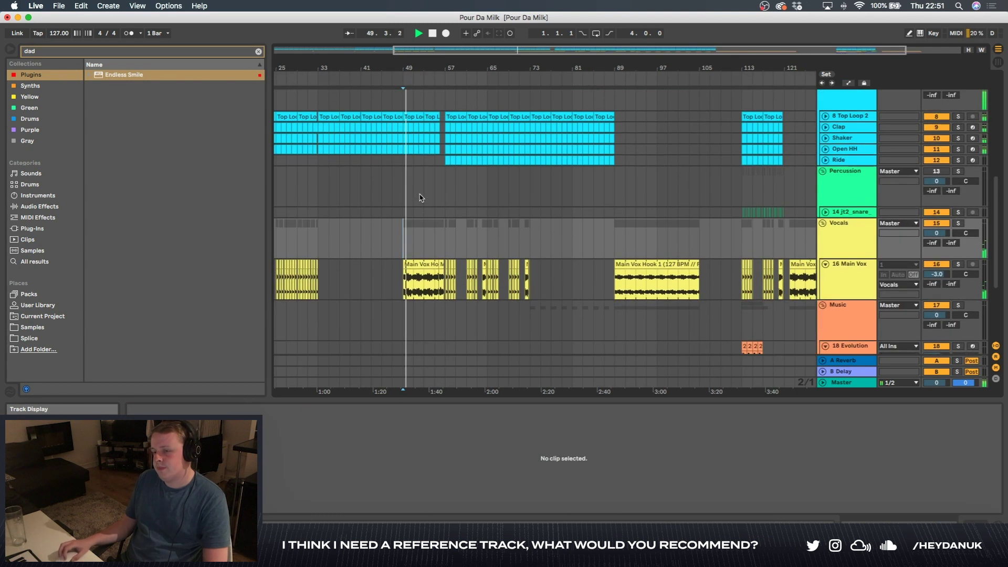
pyautogui.scroll(-3, 430, 198)
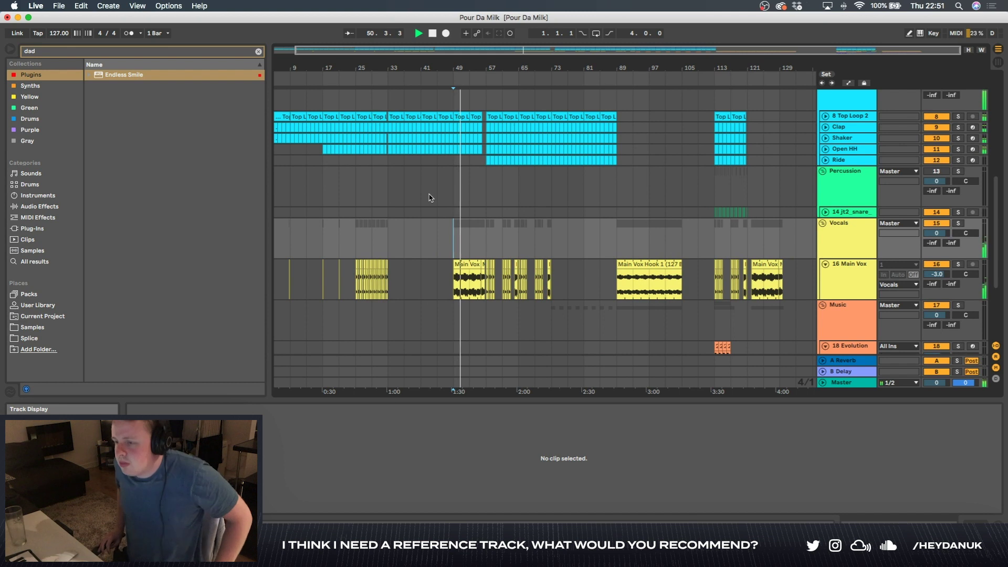
pyautogui.press('super+s')
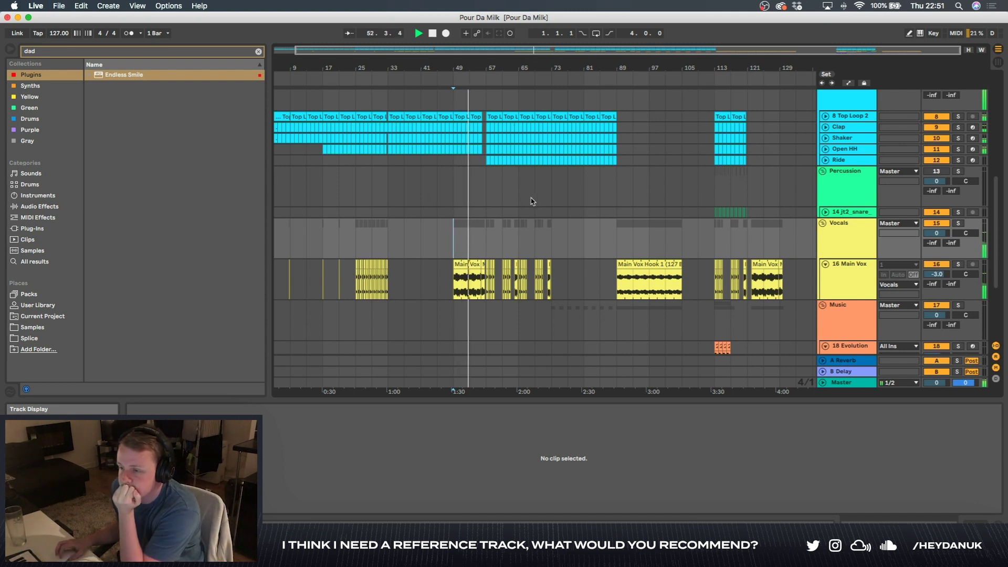
# Step: Examine the bass, drum and vocal layout around bar 57 and inspect the Main Vox Hook 1 clip at bar 49
pyautogui.scroll(5, 531, 199)
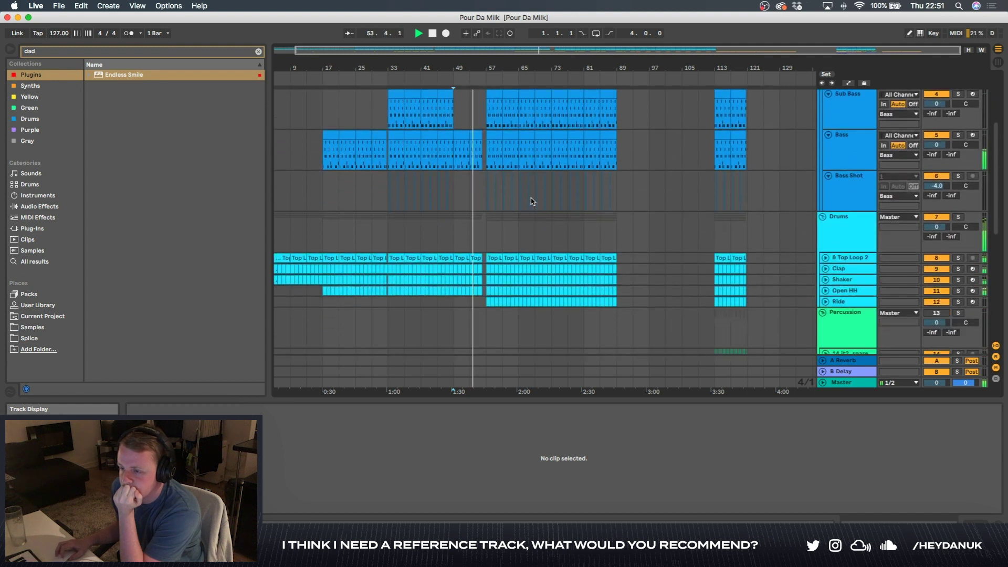
pyautogui.scroll(3, 629, 256)
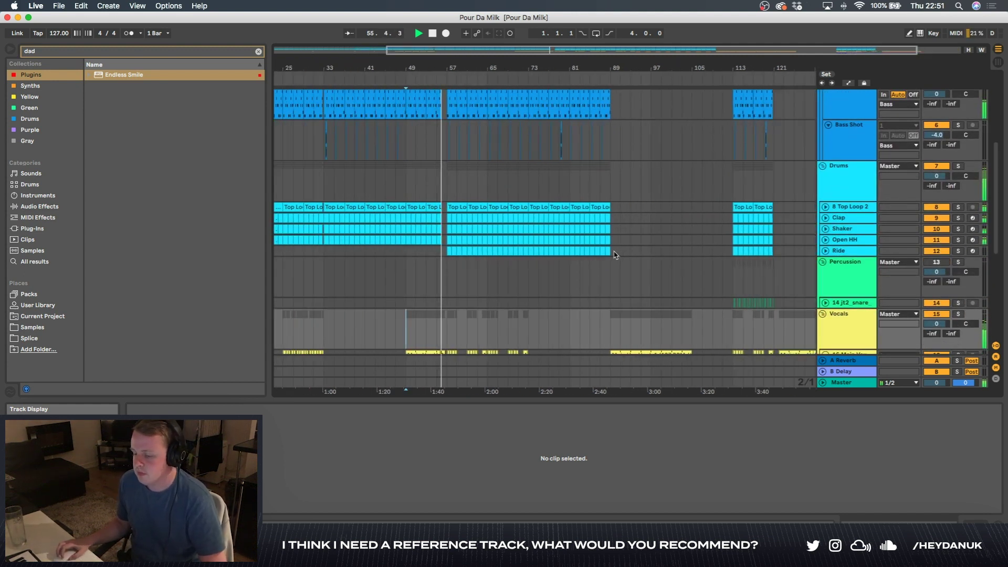
pyautogui.scroll(-6, 496, 257)
pyautogui.scroll(10, 421, 276)
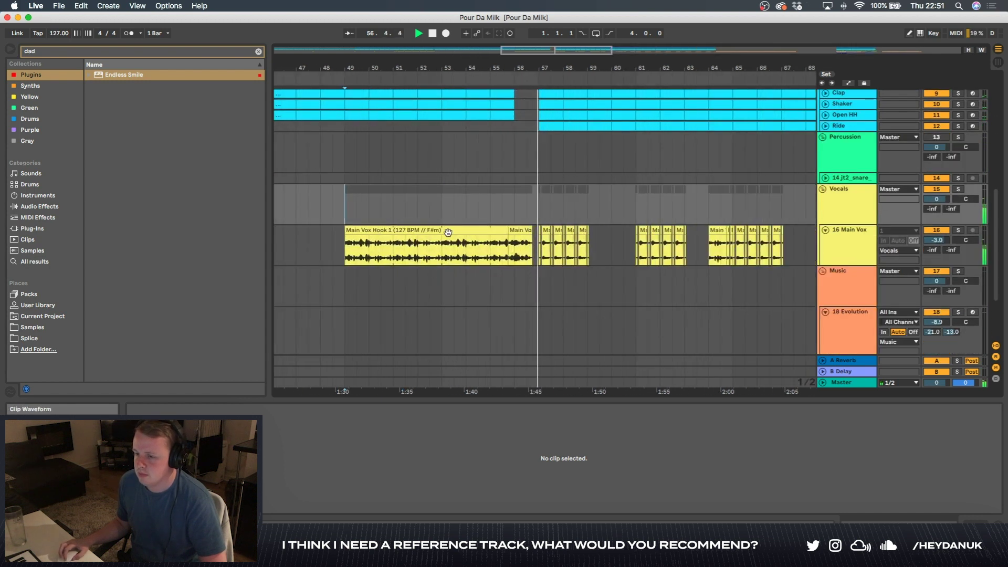
pyautogui.click(447, 229)
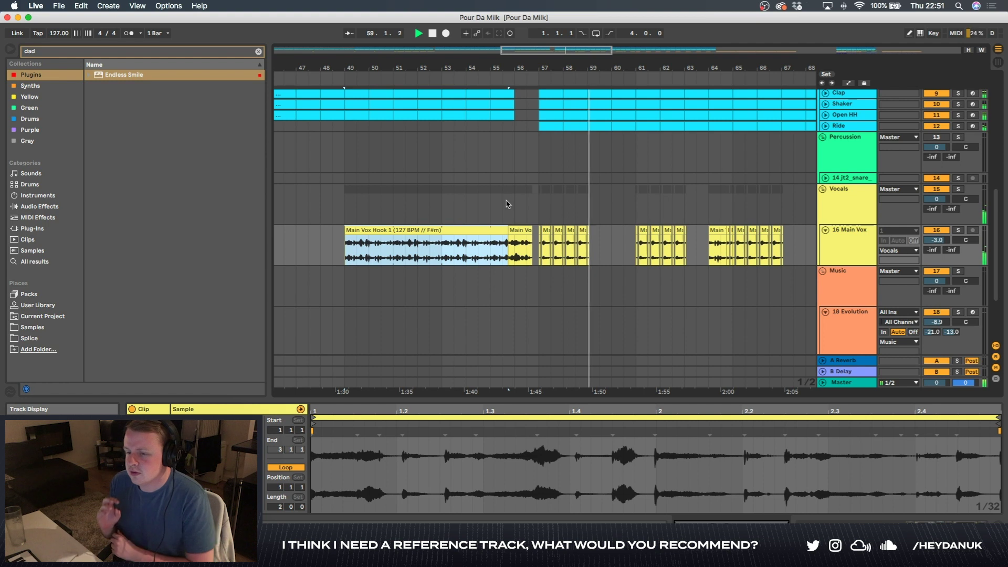
pyautogui.scroll(-3, 504, 204)
pyautogui.hscroll(-2, 509, 204)
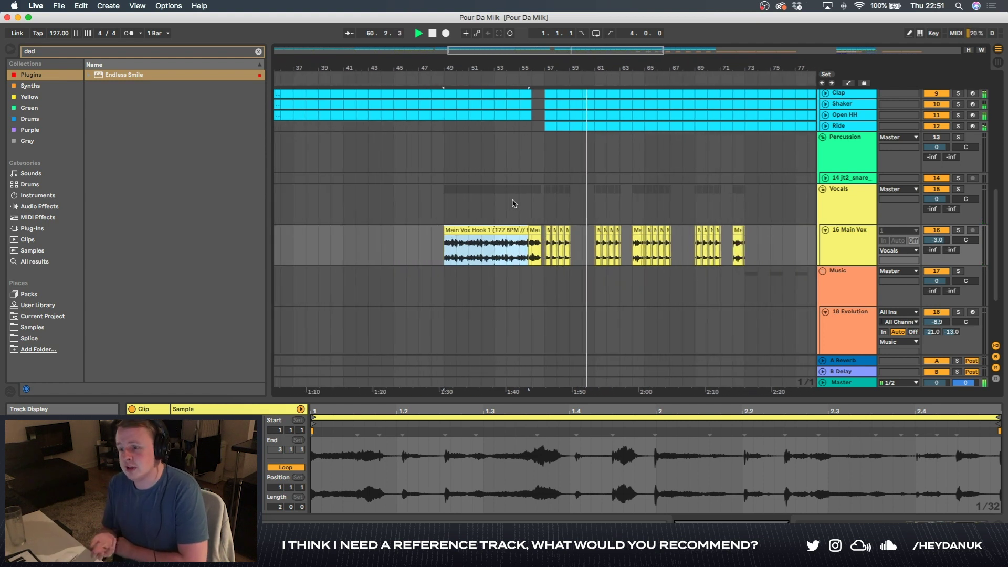
# Step: Try adjusting the transposition and Warp setting of the Main Vox Hook 2 clip at bar 55 while auditioning it
pyautogui.click(531, 229)
pyautogui.scroll(4, 533, 228)
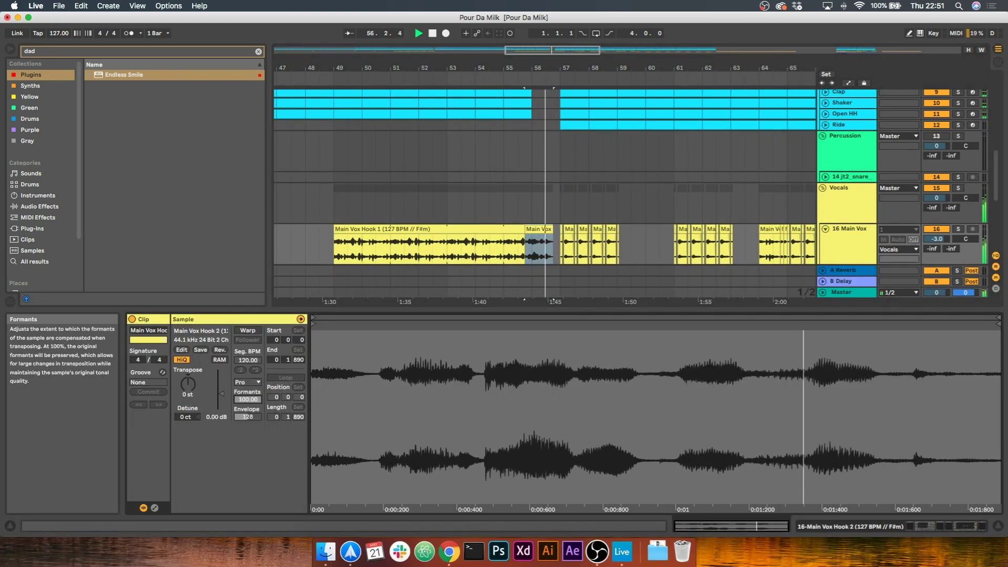
pyautogui.press('space')
pyautogui.moveTo(188, 386)
pyautogui.mouseDown()
pyautogui.moveTo(187, 400)
pyautogui.moveTo(187, 384)
pyautogui.mouseUp()
pyautogui.click(247, 331)
pyautogui.press('space')
pyautogui.press('space')
pyautogui.press('space')
pyautogui.press('space')
pyautogui.press('space')
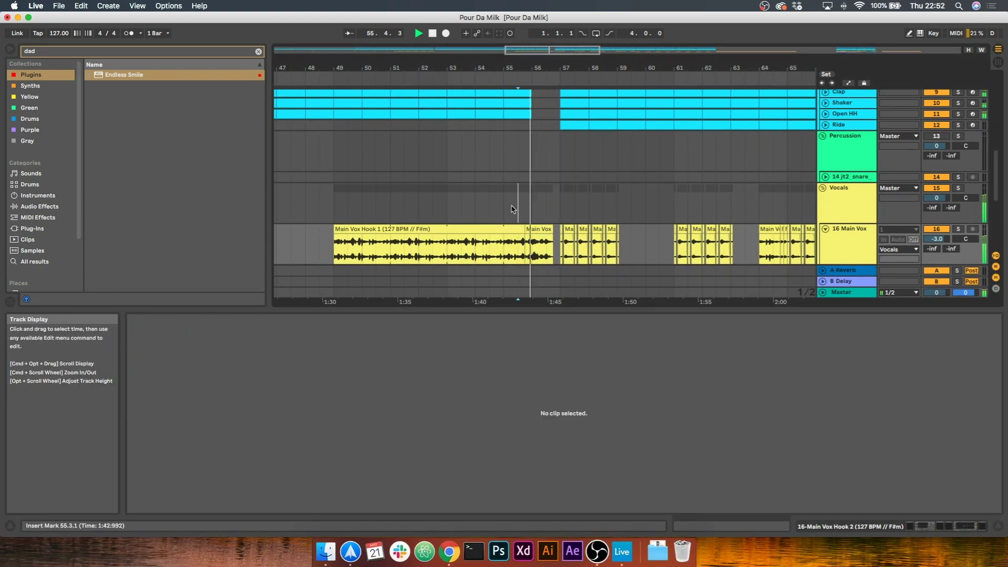
# Step: Audition the vocal transition before bar 57 and undo the last three edits
pyautogui.press('space')
pyautogui.press('space')
pyautogui.press('space')
pyautogui.press('space')
pyautogui.press('space')
pyautogui.press('super+z')
pyautogui.press('super+z')
pyautogui.press('super+z')
# Step: Show automation on 16 Main Vox and drop Endless Smile Intensity to 0 at the start of the Hook 2 clip
pyautogui.click(849, 83)
pyautogui.click(848, 239)
pyautogui.click(846, 249)
pyautogui.press('space')
pyautogui.click(848, 239)
pyautogui.click(840, 278)
pyautogui.click(539, 254)
pyautogui.scroll(5, 535, 255)
pyautogui.press('space')
pyautogui.press('space')
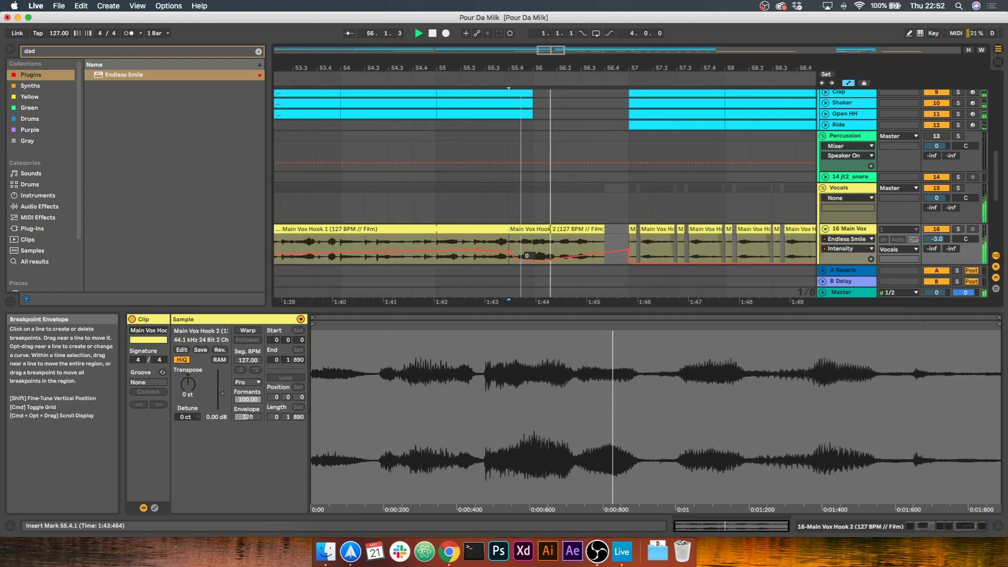
# Step: Audition the transition into the Hook 2 clip and check the automation lanes of 16 Main Vox
pyautogui.click(497, 208)
pyautogui.press('space')
pyautogui.press('space')
pyautogui.click(848, 239)
pyautogui.click(840, 280)
pyautogui.click(557, 230)
pyautogui.click(668, 193)
pyautogui.scroll(-5, 577, 204)
pyautogui.click(429, 190)
pyautogui.press('space')
pyautogui.press('space')
pyautogui.rightClick(592, 188)
pyautogui.click(613, 219)
pyautogui.press('super+z')
# Step: Leave automation view and duplicate the 16 Main Vox track
pyautogui.press('a')
pyautogui.rightClick(592, 190)
pyautogui.click(554, 254)
pyautogui.click(848, 187)
pyautogui.press('super+d')
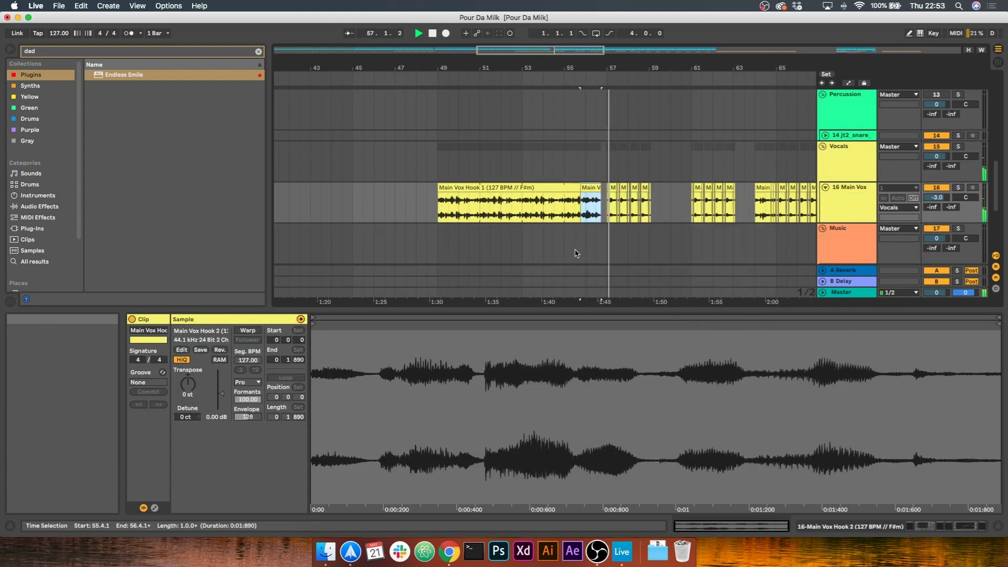
# Step: Isolate the Main Vox Hook 2 clip on the duplicated track by deleting the other vocal clips
pyautogui.scroll(-5, 473, 245)
pyautogui.scroll(8, 499, 244)
pyautogui.click(473, 187)
pyautogui.press('Delete')
# Step: Show automation and display EchoBoy's Device On envelope on 17 Main Vox
pyautogui.click(437, 158)
pyautogui.press('a')
pyautogui.click(848, 238)
pyautogui.click(855, 263)
pyautogui.click(848, 248)
pyautogui.scroll(-3, 405, 283)
pyautogui.scroll(8, 462, 244)
# Step: Delete Kickstart and Auto Filter from the 17 Main Vox device chain
pyautogui.doubleClick(850, 228)
pyautogui.click(893, 409)
pyautogui.press('Delete')
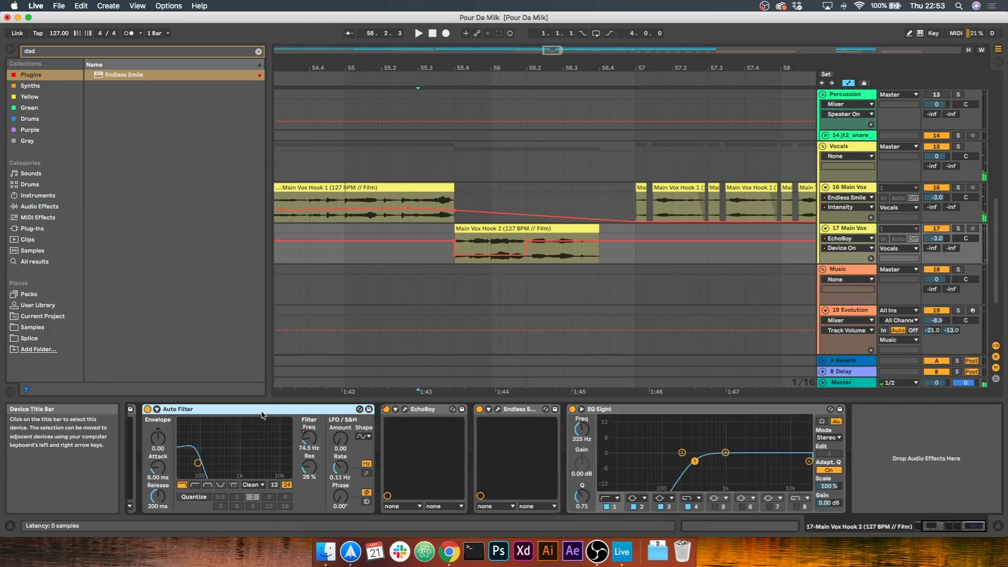
pyautogui.click(184, 410)
pyautogui.press('Delete')
# Step: Place EchoBoy's switch-on point at about 56.2.4 in the Hook 2 clip on 17 Main Vox and hide automation
pyautogui.scroll(10, 635, 241)
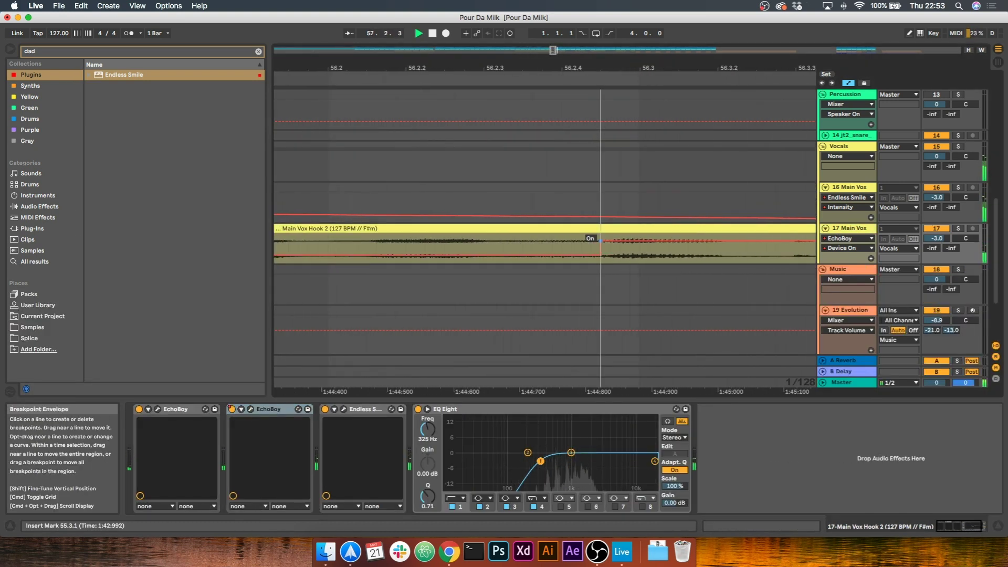
pyautogui.scroll(-10, 547, 245)
pyautogui.press('a')
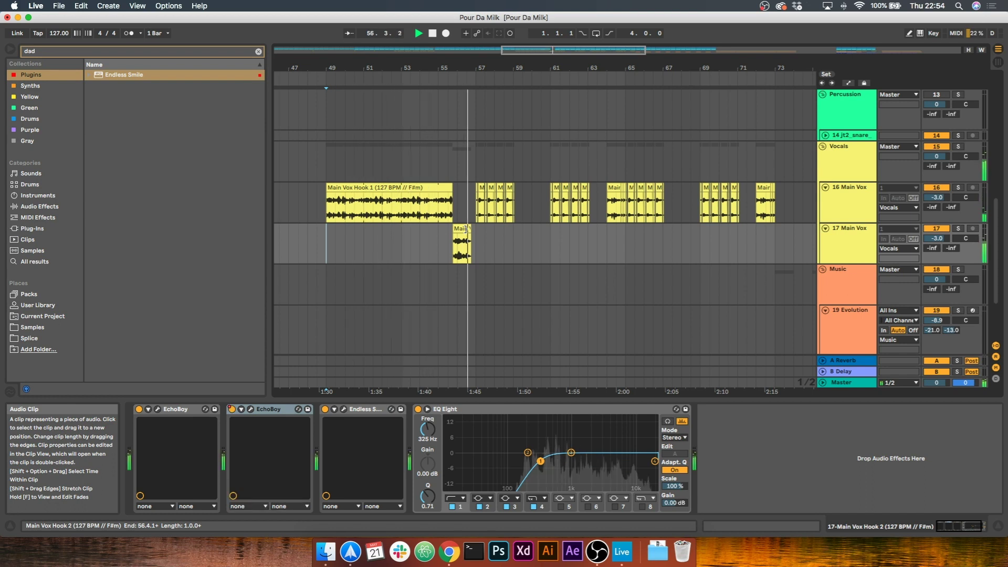
# Step: Open the Hook 2 clip on 17 Main Vox to check it during playback and save the set
pyautogui.doubleClick(465, 229)
pyautogui.scroll(-10, 493, 246)
pyautogui.press('space')
pyautogui.click(515, 239)
pyautogui.press('super+s')
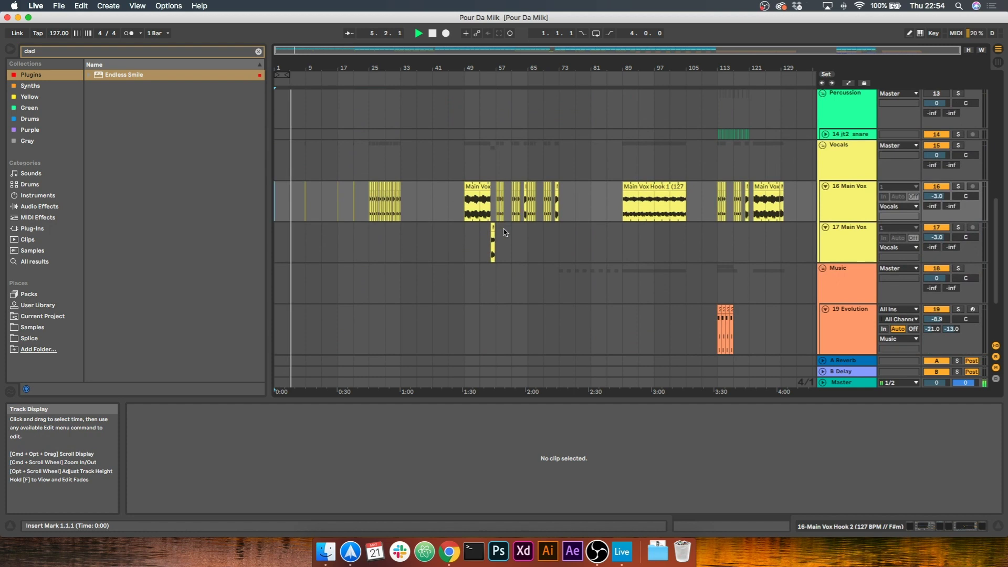
# Step: Look over the whole arrangement from the bass and drums down to the music tracks during playback
pyautogui.scroll(-3, 712, 233)
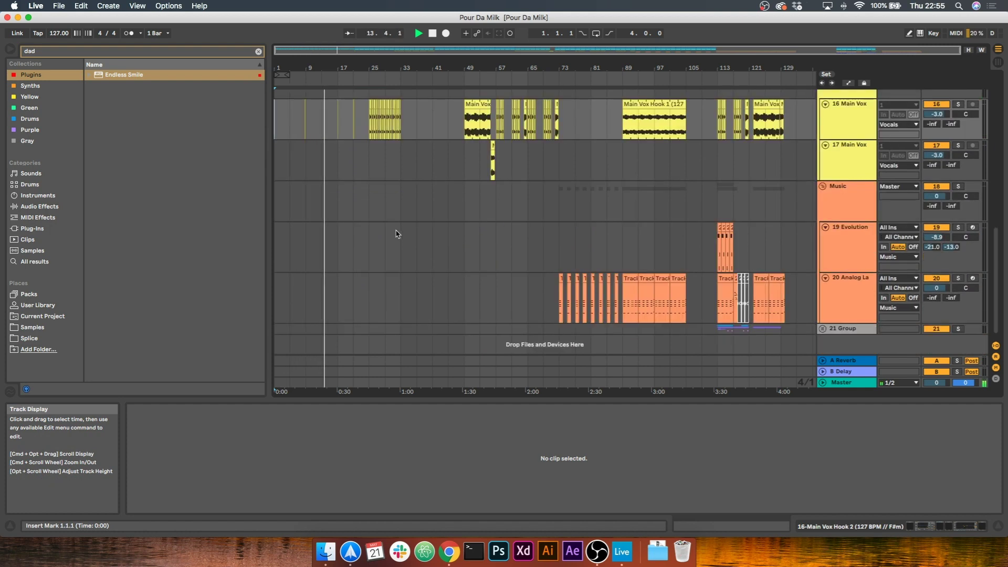
pyautogui.scroll(10, 397, 233)
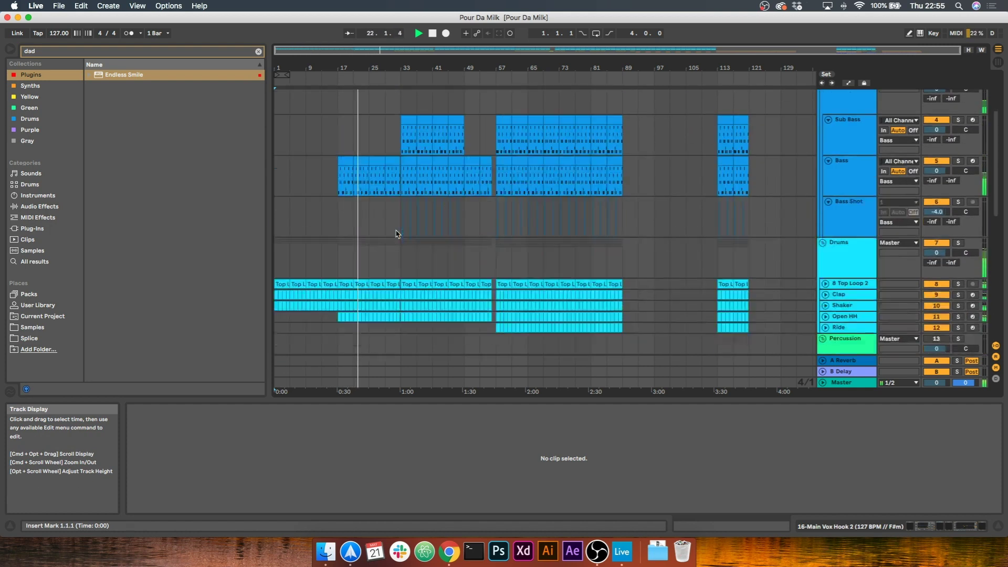
pyautogui.scroll(-10, 398, 231)
pyautogui.click(351, 155)
pyautogui.scroll(5, 349, 161)
pyautogui.scroll(-3, 368, 181)
pyautogui.scroll(3, 462, 157)
pyautogui.scroll(5, 466, 154)
# Step: Copy a short slice of the 16 Main Vox chops and paste it near bar 25
pyautogui.moveTo(600, 157); pyautogui.dragTo(554, 159)
pyautogui.press('super+c')
pyautogui.scroll(-5, 571, 160)
pyautogui.click(589, 153)
pyautogui.press('space')
pyautogui.press('space')
pyautogui.press('super+v')
# Step: Check the 16 Main Vox automation around the bar 25 chops while playing from bar 24, hiding automation again
pyautogui.press('a')
pyautogui.scroll(5, 554, 152)
pyautogui.click(431, 152)
pyautogui.press('space')
pyautogui.press('space')
pyautogui.click(847, 137)
pyautogui.click(848, 129)
pyautogui.press('space')
pyautogui.press('space')
pyautogui.press('space')
pyautogui.press('space')
pyautogui.press('a')
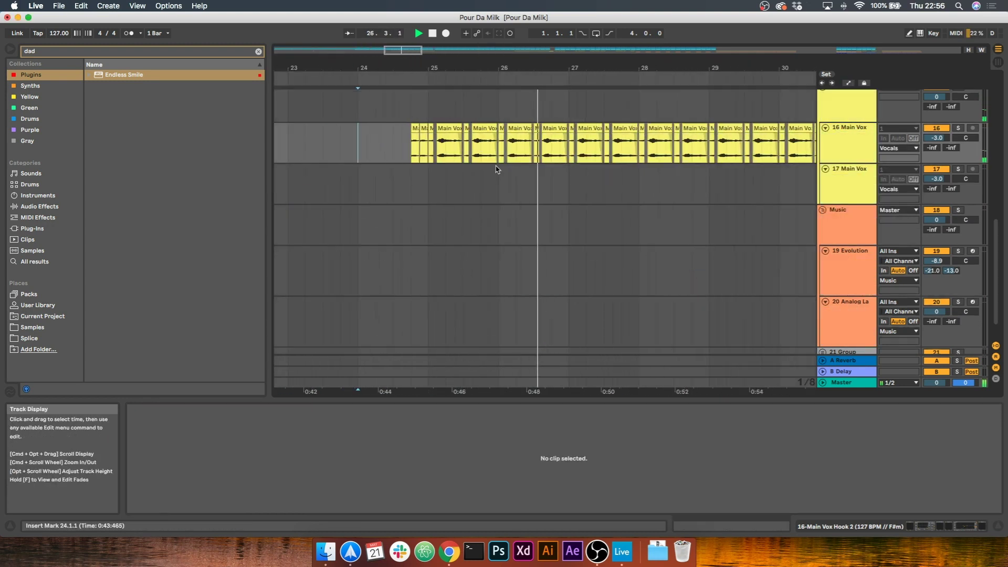
# Step: Clear the Bass Shot clips from 33.2.3 to bar 41
pyautogui.scroll(-5, 496, 169)
pyautogui.scroll(5, 416, 169)
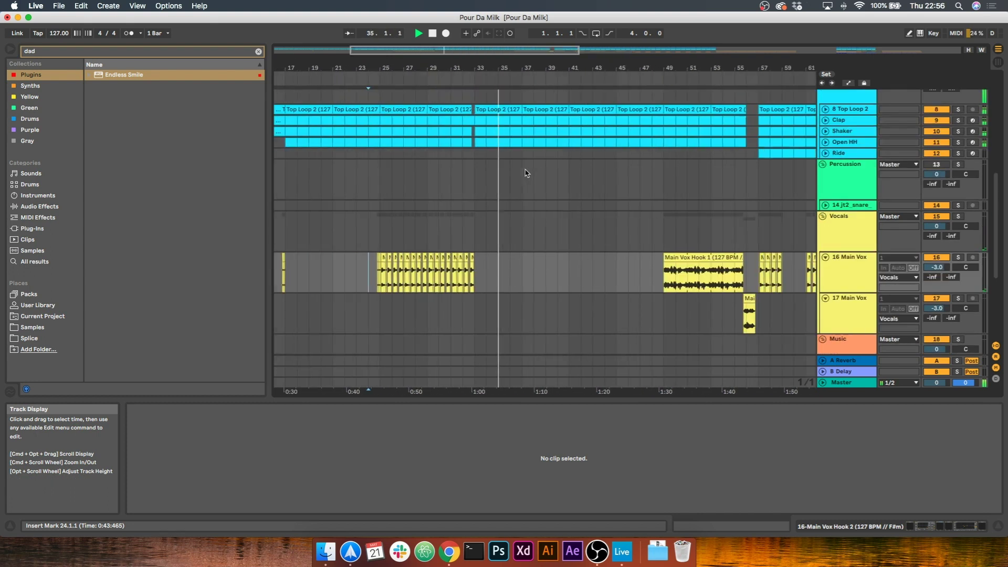
pyautogui.scroll(5, 417, 169)
pyautogui.scroll(5, 394, 172)
pyautogui.click(387, 147)
pyautogui.scroll(-5, 477, 160)
pyautogui.moveTo(814, 231); pyautogui.dragTo(448, 232)
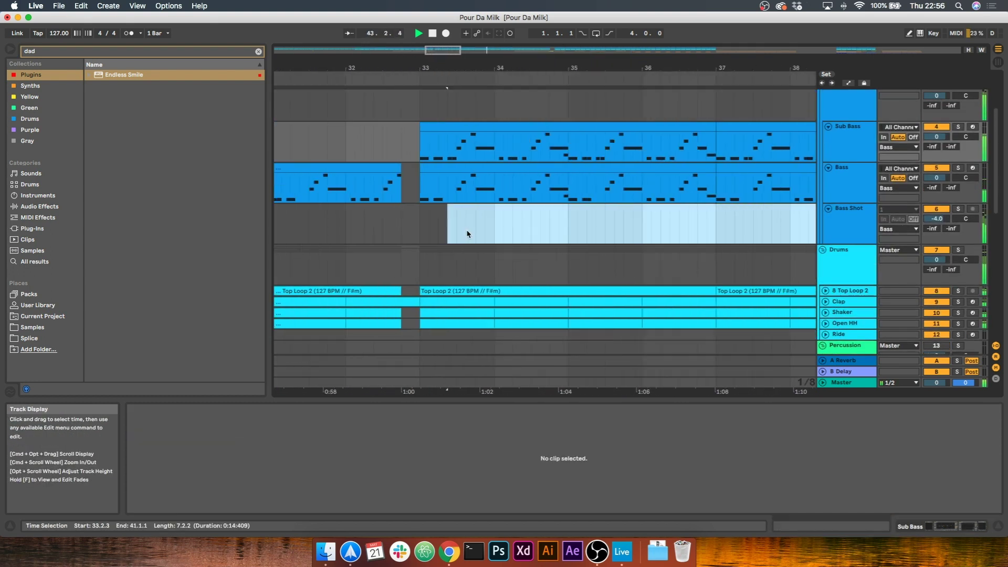
# Step: Enlarge the note editor for the Sub Bass clip at bar 33, delete unwanted notes and play from bar 33
pyautogui.click(449, 147)
pyautogui.moveTo(564, 400); pyautogui.dragTo(564, 296)
pyautogui.moveTo(711, 388); pyautogui.dragTo(734, 374)
pyautogui.press('Delete')
pyautogui.scroll(-5, 613, 212)
pyautogui.click(423, 144)
pyautogui.press('space')
pyautogui.press('space')
pyautogui.scroll(5, 424, 152)
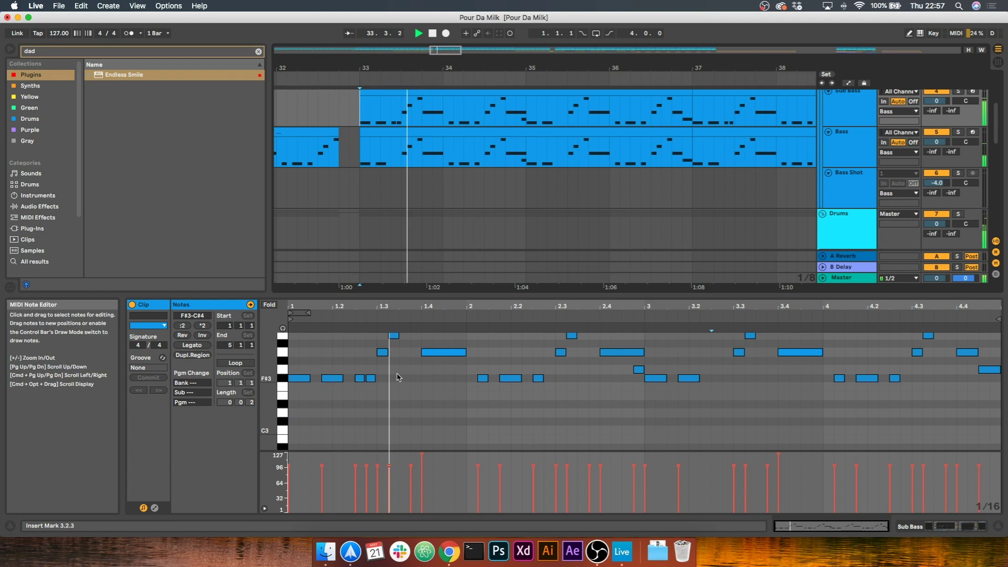
# Step: Delete the two short F#3 notes just before beat 1.3 in the Sub Bass clip and duplicate the clip
pyautogui.moveTo(398, 387); pyautogui.dragTo(357, 374)
pyautogui.press('Delete')
pyautogui.click(500, 119)
pyautogui.press('super+d')
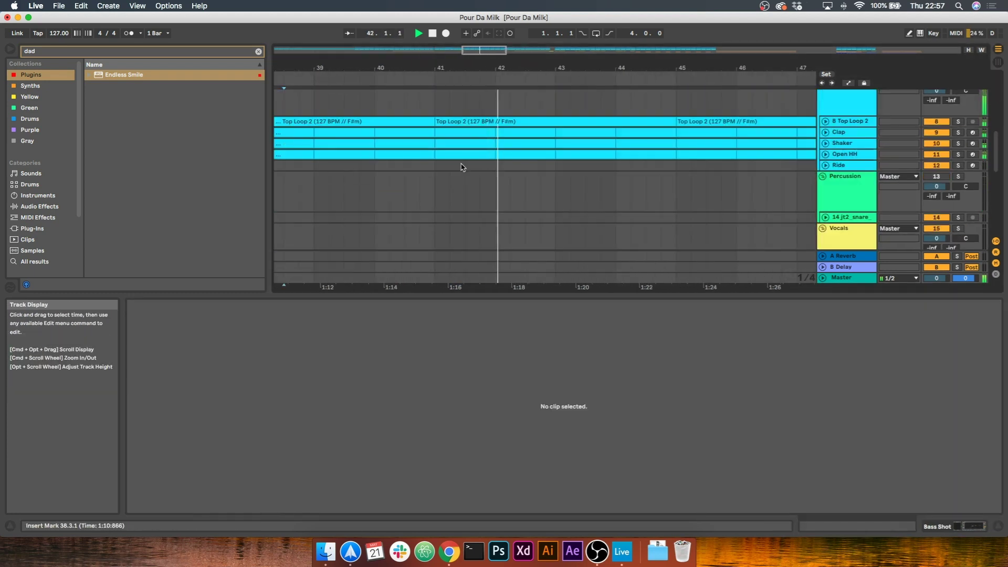
# Step: Cut a short gap in the Top Loop 2 and Shaker clips just after bar 41
pyautogui.click(456, 183)
pyautogui.scroll(4, 450, 179)
pyautogui.click(460, 205)
pyautogui.press('a')
pyautogui.moveTo(450, 216); pyautogui.dragTo(450, 182)
pyautogui.press('Delete')
pyautogui.click(825, 183)
pyautogui.press('Delete')
pyautogui.click(826, 162)
pyautogui.press('Delete')
# Step: Play back and review the drum gaps between bars 33 and 42
pyautogui.click(402, 137)
pyautogui.scroll(-10, 446, 156)
pyautogui.scroll(10, 502, 153)
pyautogui.scroll(-10, 518, 155)
pyautogui.press('space')
pyautogui.scroll(12, 518, 155)
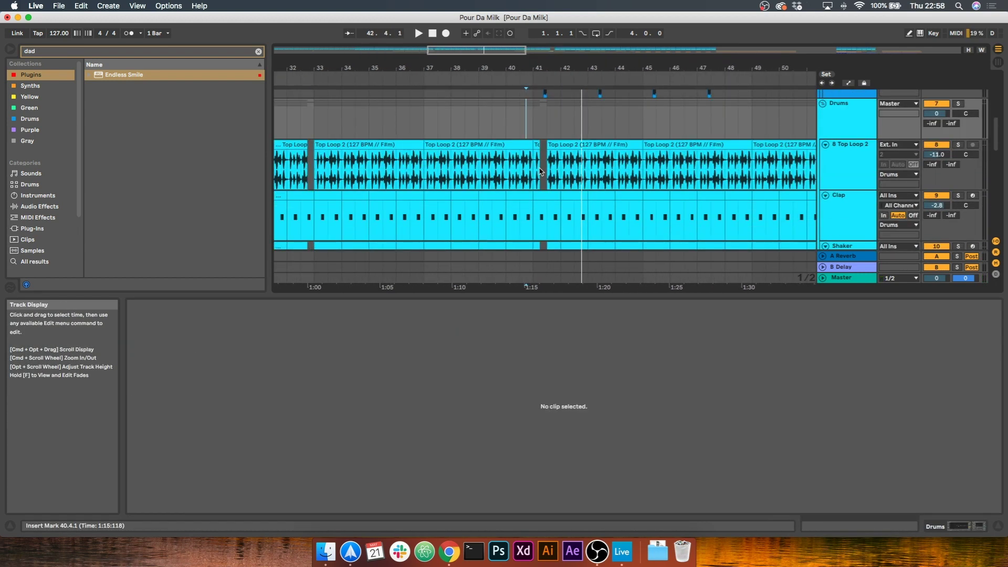
pyautogui.scroll(-3, 491, 141)
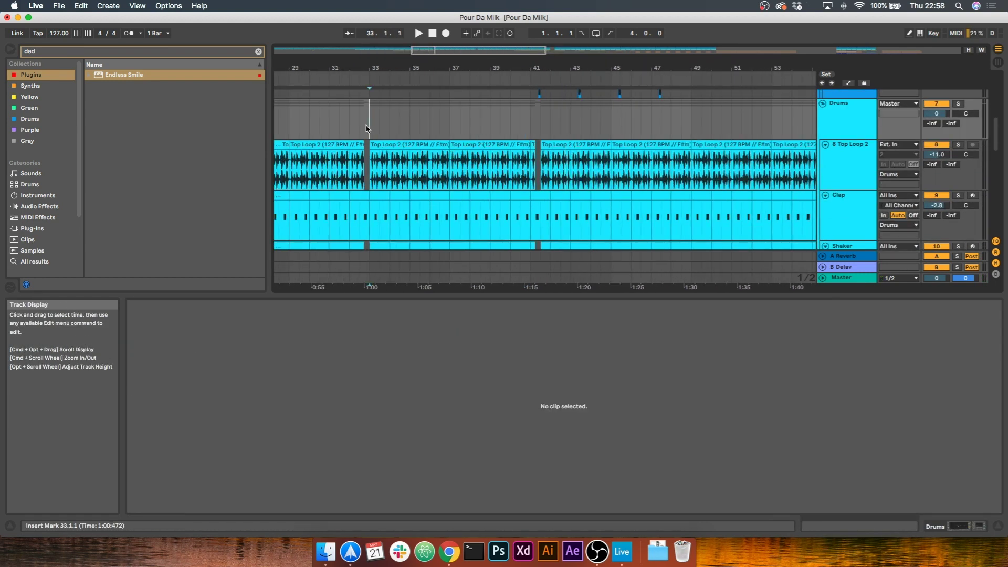
# Step: Enlarge the arrangement area and play from bar 39 to check the Shaker and Open HH gap just after bar 41
pyautogui.scroll(-5, 368, 129)
pyautogui.moveTo(420, 296); pyautogui.dragTo(420, 400)
pyautogui.hscroll(-8, 462, 174)
pyautogui.hscroll(8, 628, 201)
pyautogui.click(585, 195)
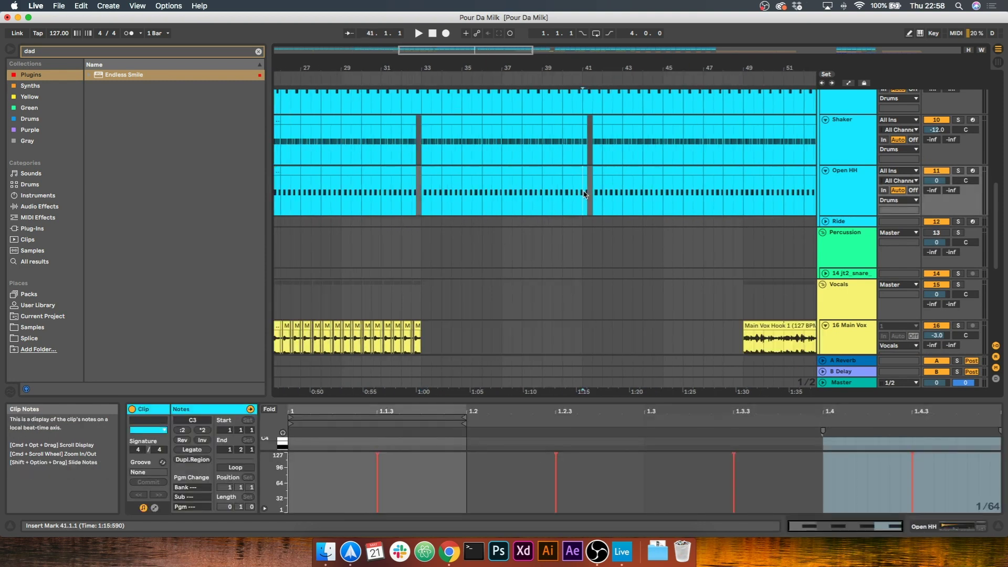
pyautogui.click(544, 205)
pyautogui.press('space')
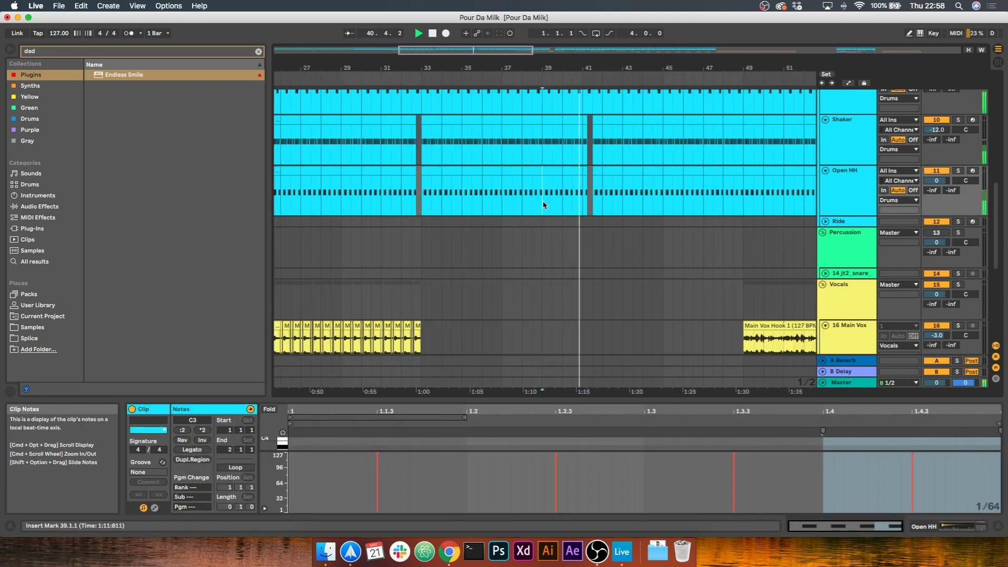
# Step: Review the drum tracks during playback from about bar 32
pyautogui.scroll(5, 546, 206)
pyautogui.scroll(-5, 599, 210)
pyautogui.scroll(5, 598, 205)
pyautogui.scroll(-8, 473, 202)
pyautogui.click(400, 200)
pyautogui.press('space')
pyautogui.scroll(5, 400, 200)
pyautogui.scroll(-8, 473, 202)
pyautogui.scroll(12, 474, 203)
# Step: Show the automation lanes, place the marker at 41.3.1 on Open HH, inspect its Auto Pan automation through bar 57 and hide the lanes
pyautogui.press('a')
pyautogui.click(505, 197)
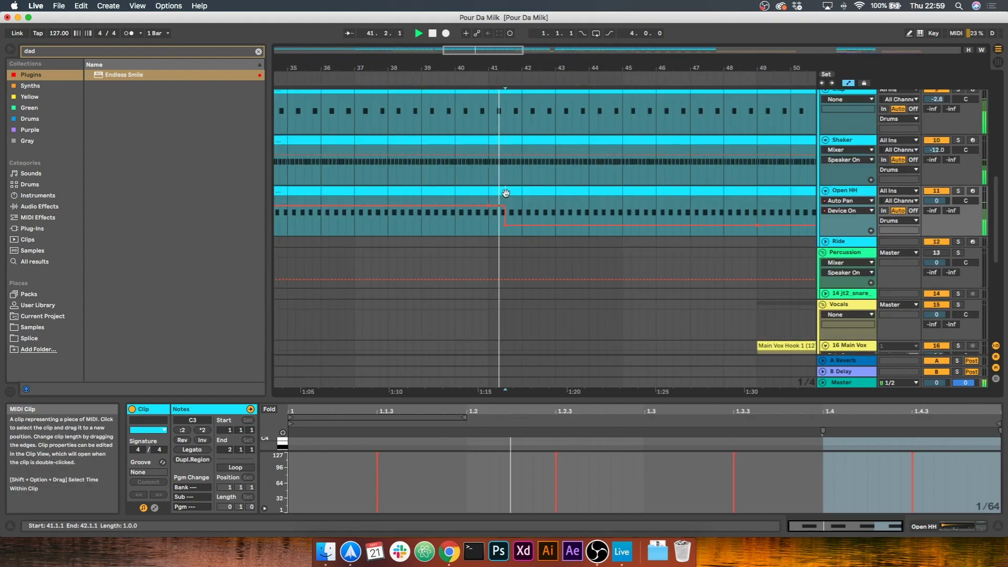
pyautogui.hscroll(8, 604, 221)
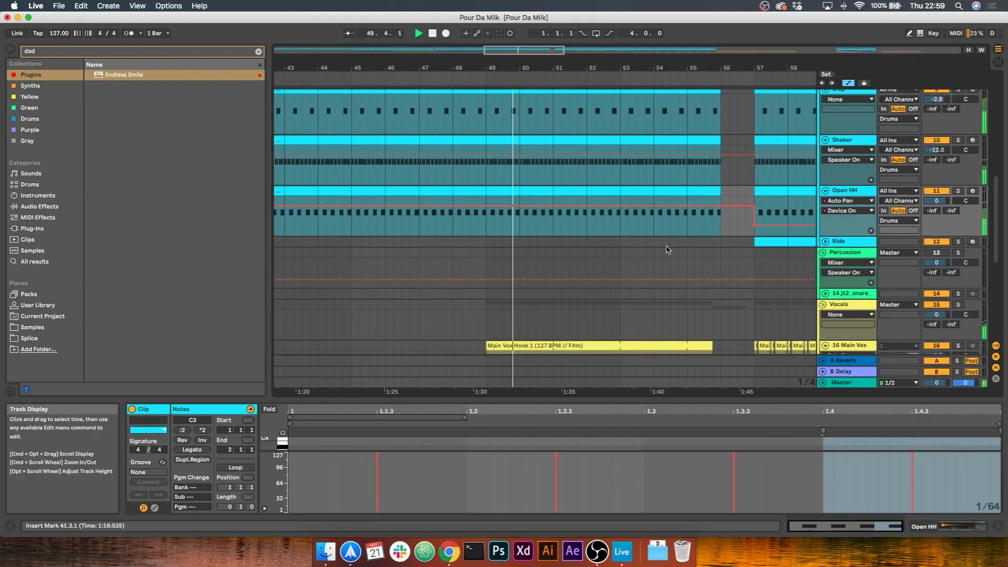
pyautogui.hscroll(4, 578, 257)
pyautogui.scroll(5, 490, 272)
pyautogui.click(845, 120)
pyautogui.press('a')
# Step: Play back the vocal chops from bar 57 and undo the last edit
pyautogui.scroll(5, 543, 158)
pyautogui.scroll(-4, 543, 158)
pyautogui.scroll(-10, 489, 210)
pyautogui.scroll(10, 476, 220)
pyautogui.click(375, 229)
pyautogui.press('space')
pyautogui.press('space')
pyautogui.click(386, 253)
pyautogui.scroll(5, 386, 253)
pyautogui.click(355, 231)
pyautogui.press('space')
pyautogui.press('space')
pyautogui.press('super+z')
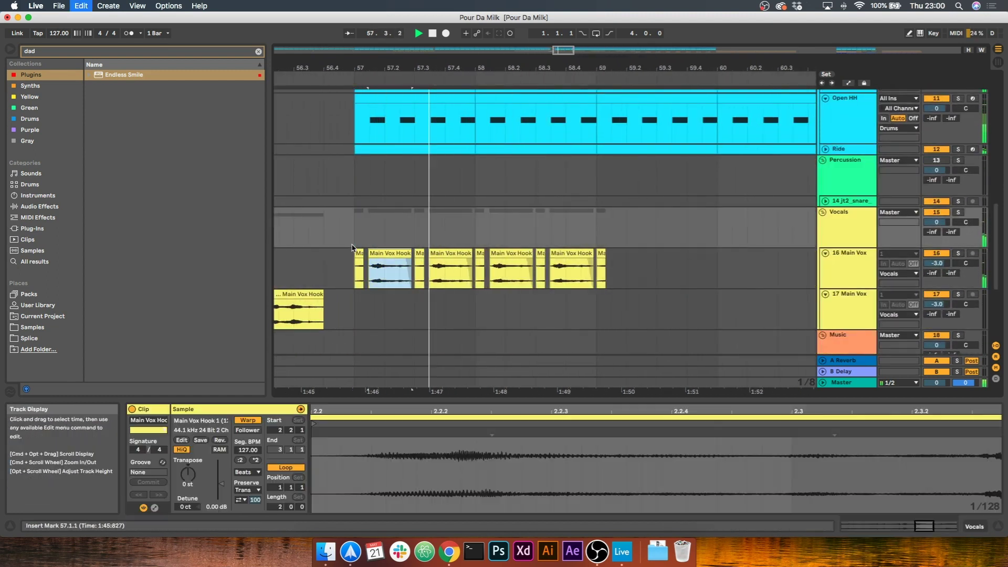
# Step: Open the first EchoBoy plug-in window on the 16 Main Vox track
pyautogui.scroll(-10, 353, 248)
pyautogui.click(872, 254)
pyautogui.press('a')
pyautogui.click(847, 246)
pyautogui.click(847, 256)
pyautogui.doubleClick(849, 236)
pyautogui.press('a')
pyautogui.click(154, 413)
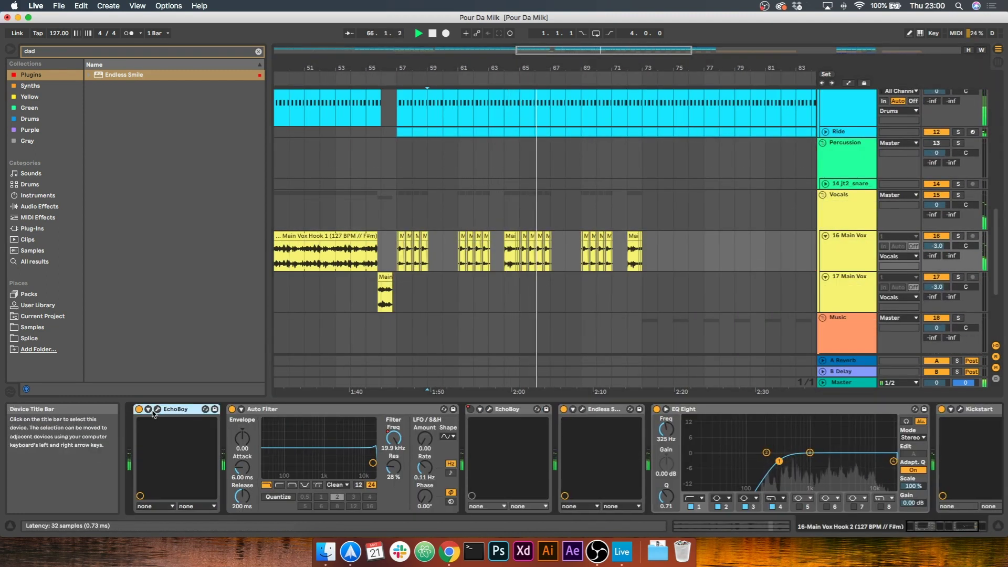
pyautogui.click(157, 410)
# Step: Solo 16 Main Vox, move the EchoBoy window clear of the arrangement and play the vocal chops from bar 57
pyautogui.click(958, 236)
pyautogui.moveTo(399, 117); pyautogui.dragTo(272, 116)
pyautogui.hscroll(-3, 616, 252)
pyautogui.click(526, 252)
pyautogui.press('space')
pyautogui.press('space')
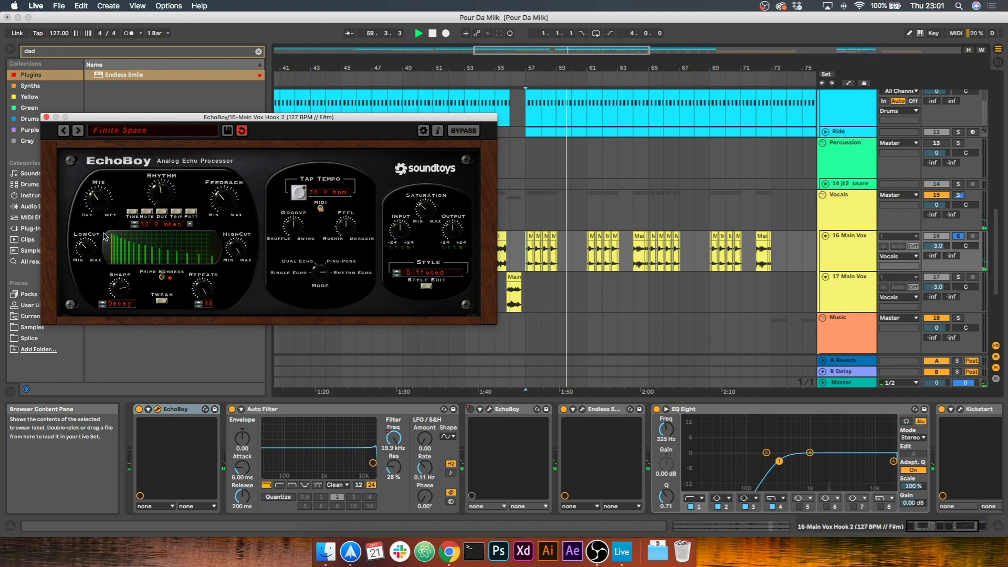
# Step: Play from bar 56 with the vocals no longer soloed and close the EchoBoy window
pyautogui.click(510, 252)
pyautogui.press('space')
pyautogui.click(959, 195)
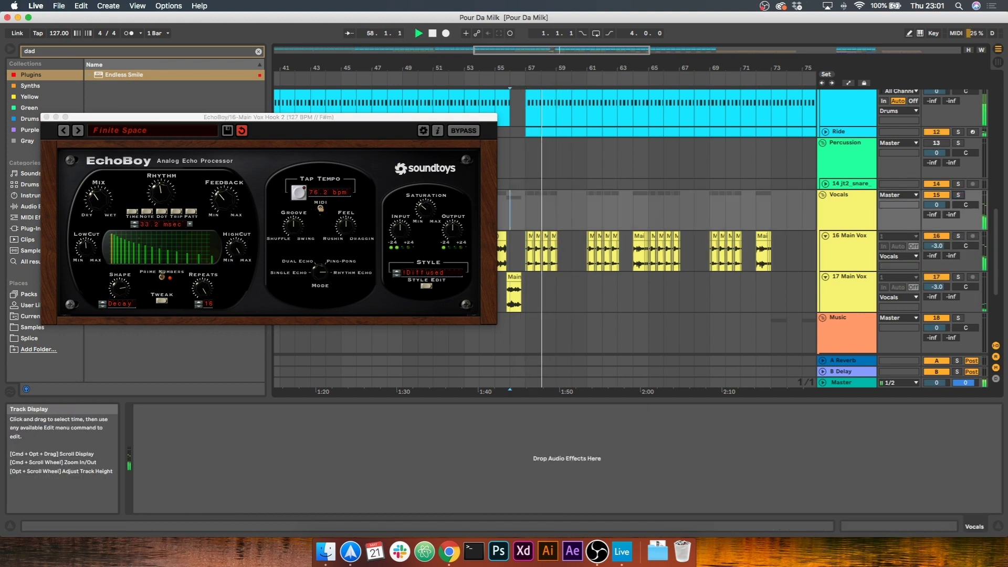
pyautogui.click(46, 117)
pyautogui.scroll(-5, 582, 206)
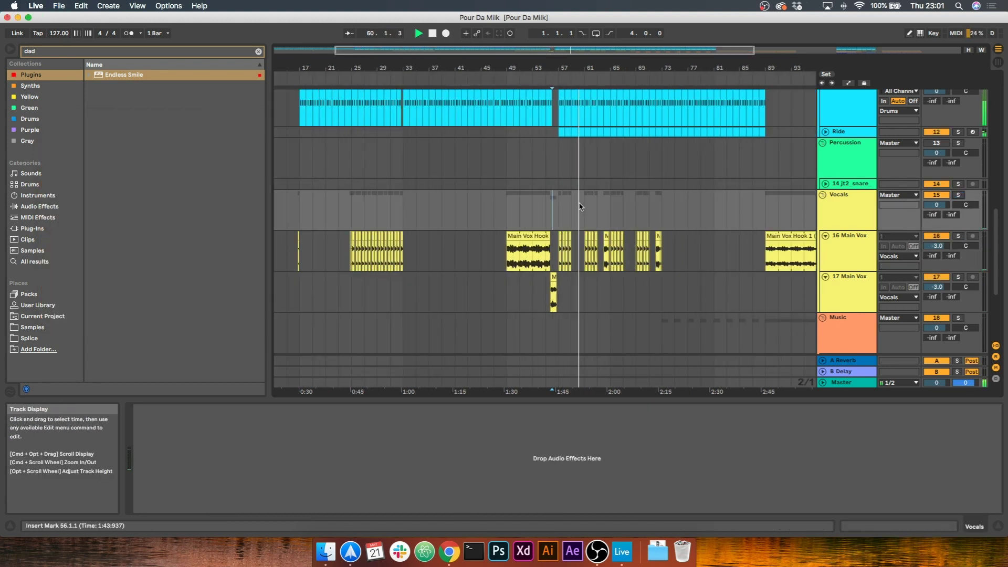
# Step: Examine the vocal and music tracks around bars 53 to 87 during playback
pyautogui.scroll(-5, 582, 220)
pyautogui.hscroll(4, 553, 256)
pyautogui.scroll(8, 554, 256)
pyautogui.scroll(-4, 541, 255)
pyautogui.scroll(10, 562, 254)
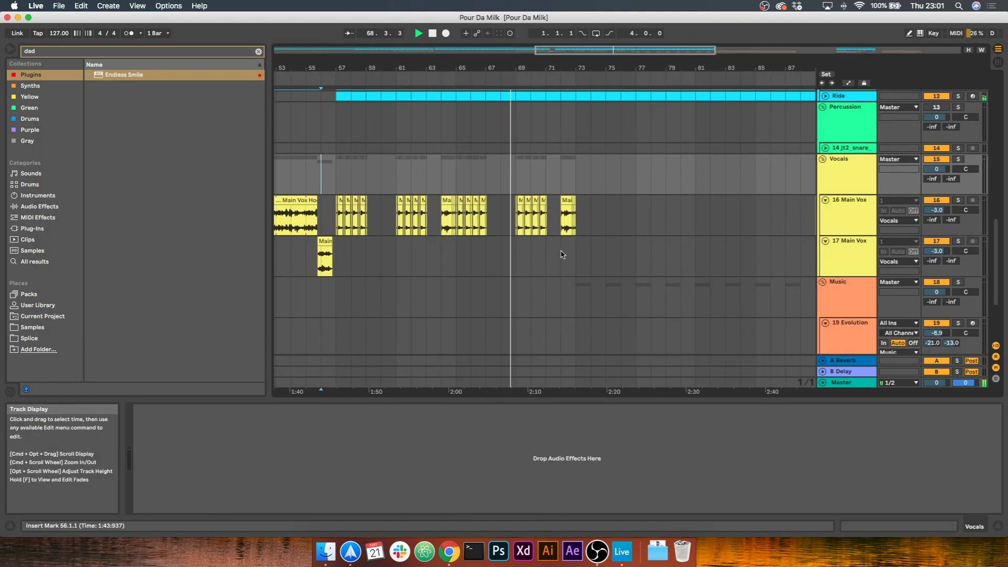
pyautogui.click(572, 256)
pyautogui.scroll(8, 570, 242)
pyautogui.scroll(-3, 569, 241)
pyautogui.scroll(-8, 571, 239)
pyautogui.scroll(-10, 583, 195)
pyautogui.scroll(5, 584, 193)
# Step: Paste repeated copies of the copied clips into the arrangement
pyautogui.click(523, 158)
pyautogui.press('super+v')
pyautogui.press('super+v')
pyautogui.press('super+v')
pyautogui.press('super+v')
pyautogui.hscroll(-10, 456, 169)
pyautogui.click(422, 140)
pyautogui.hscroll(10, 423, 142)
pyautogui.press('super+v')
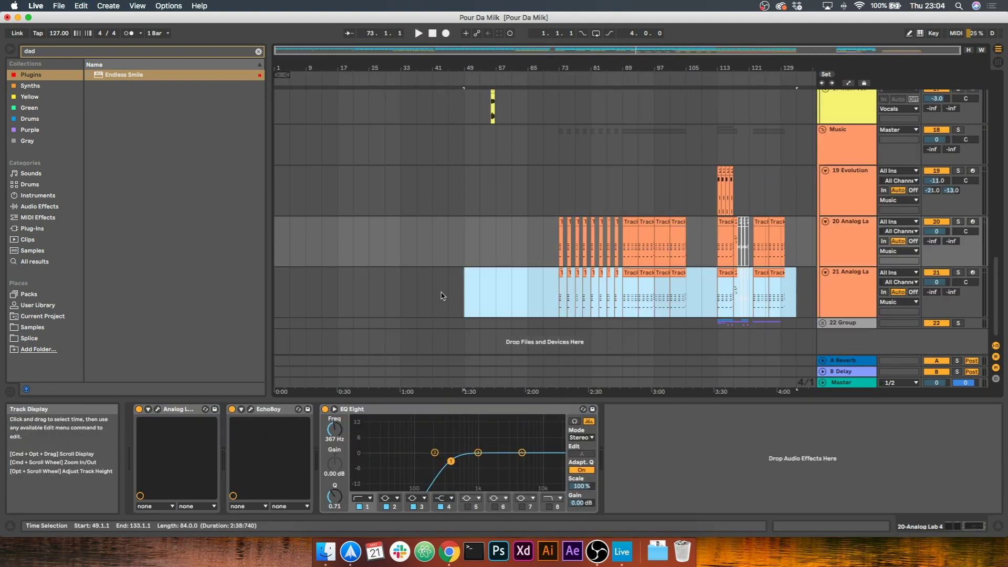
# Step: Arm the 21 Analog Lab track, then select the 19 Evolution track
pyautogui.click(973, 272)
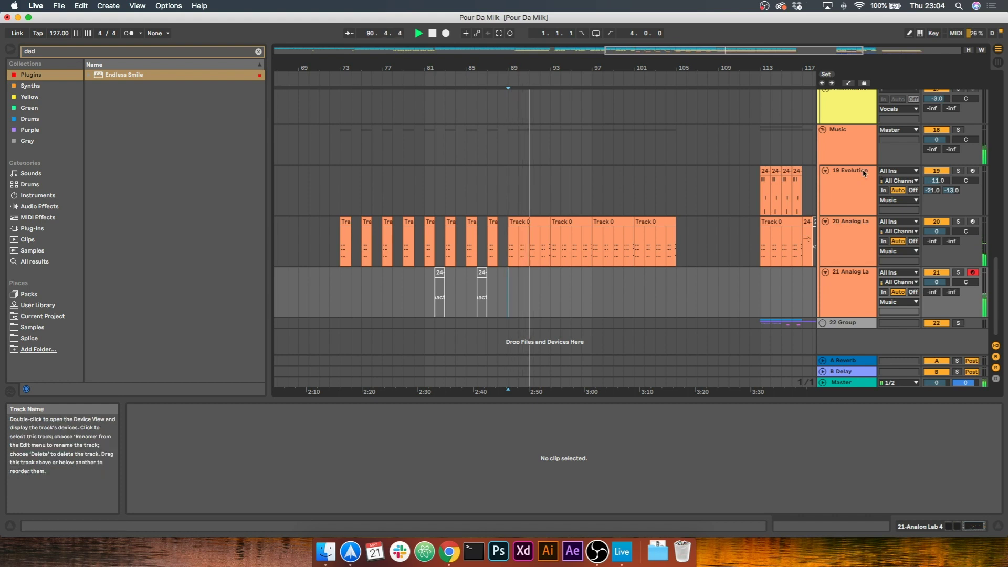
pyautogui.click(856, 181)
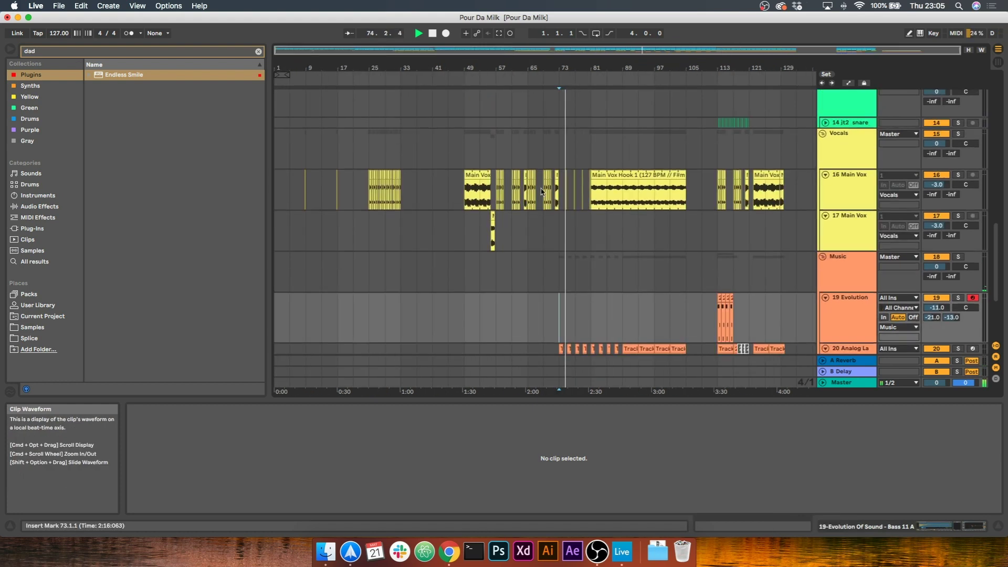
# Step: Move the Percussion group to the end of the track list
pyautogui.click(424, 167)
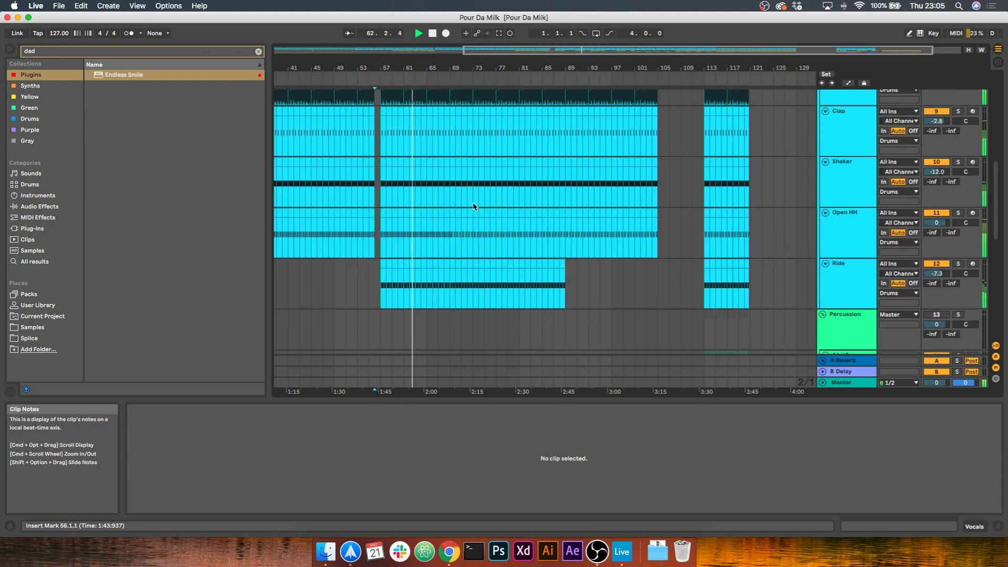
pyautogui.moveTo(838, 120); pyautogui.dragTo(855, 334)
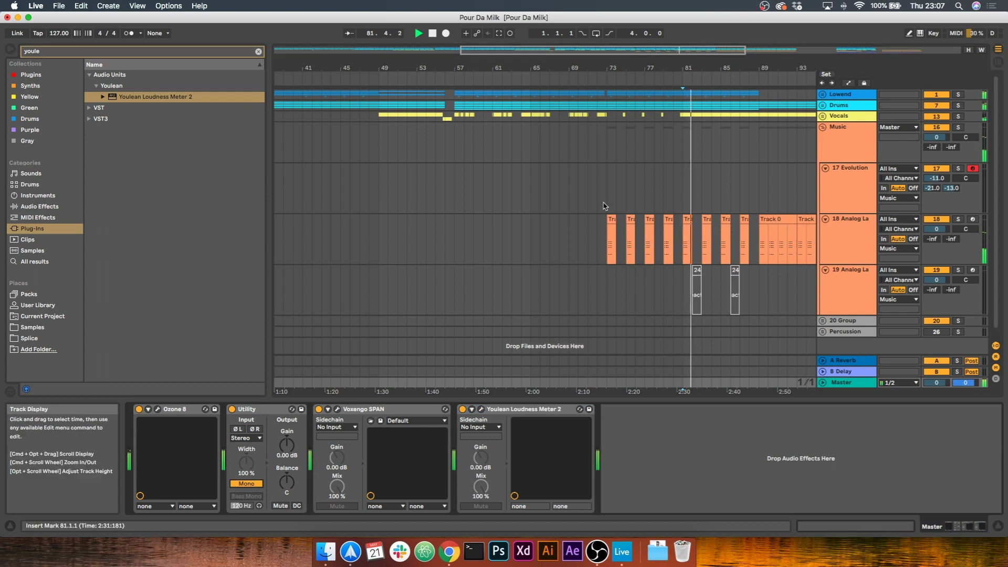
# Step: Solo the 18 Analog Lab track and compare its sound by switching Mono in the Master track's Utility
pyautogui.click(940, 219)
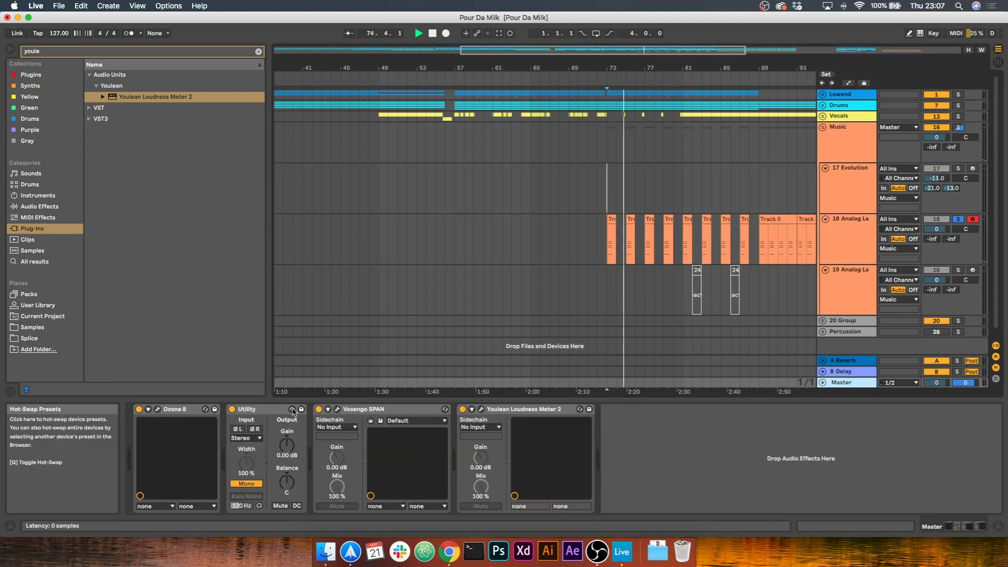
pyautogui.click(247, 484)
pyautogui.press('space')
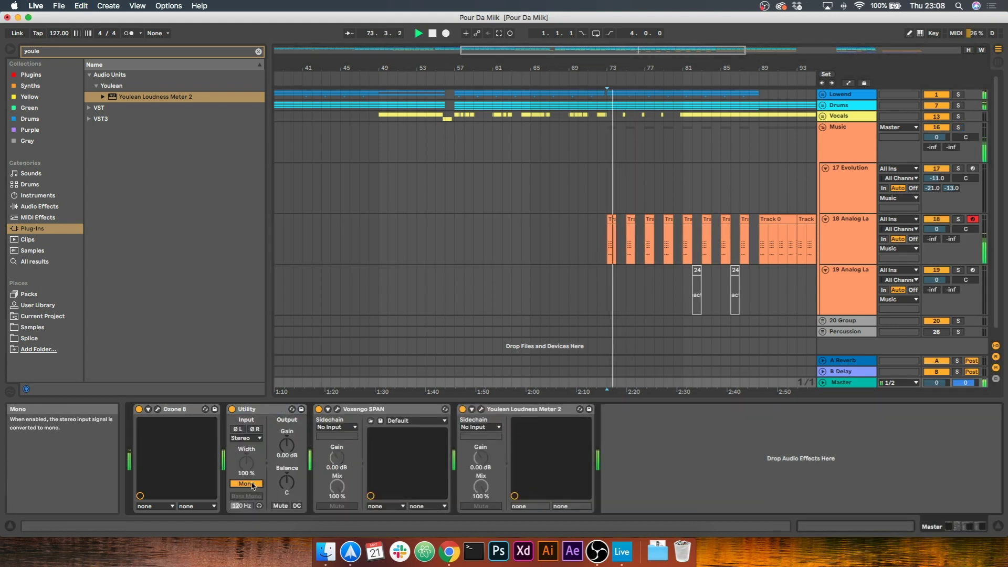
# Step: Set the channel mode of the Utility on the 18 Analog Lab track to Right
pyautogui.click(845, 241)
pyautogui.click(625, 438)
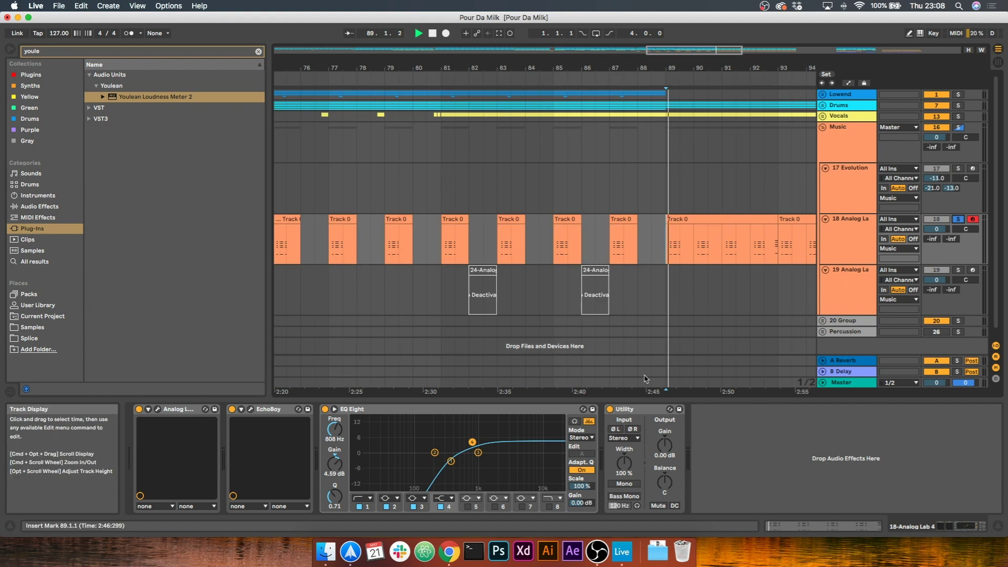
pyautogui.click(640, 432)
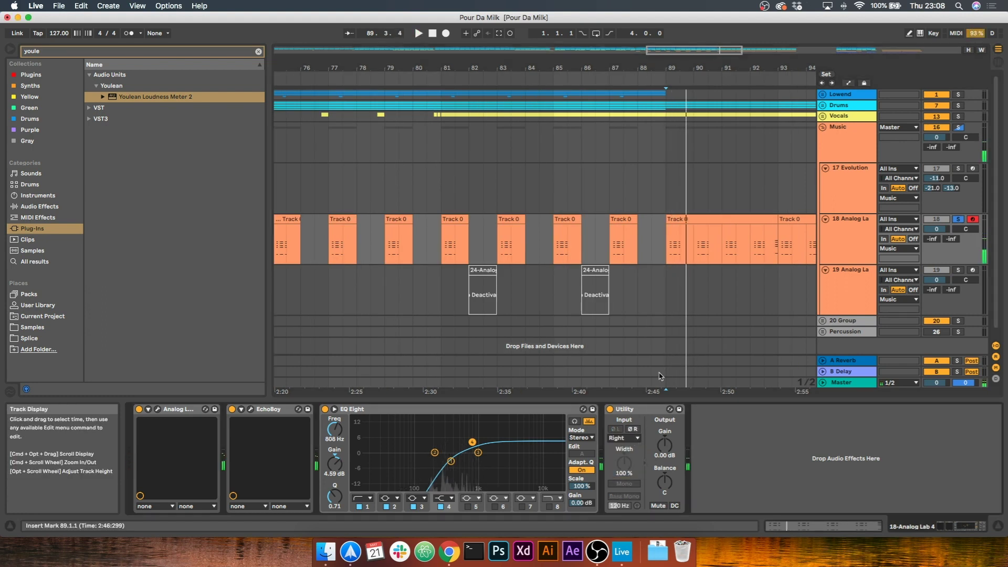
pyautogui.click(835, 386)
pyautogui.click(845, 239)
# Step: Find Ozone Imager 2 by searching for ozone and add it after the Utility on the 18 Analog Lab track
pyautogui.click(677, 256)
pyautogui.hscroll(6, 703, 270)
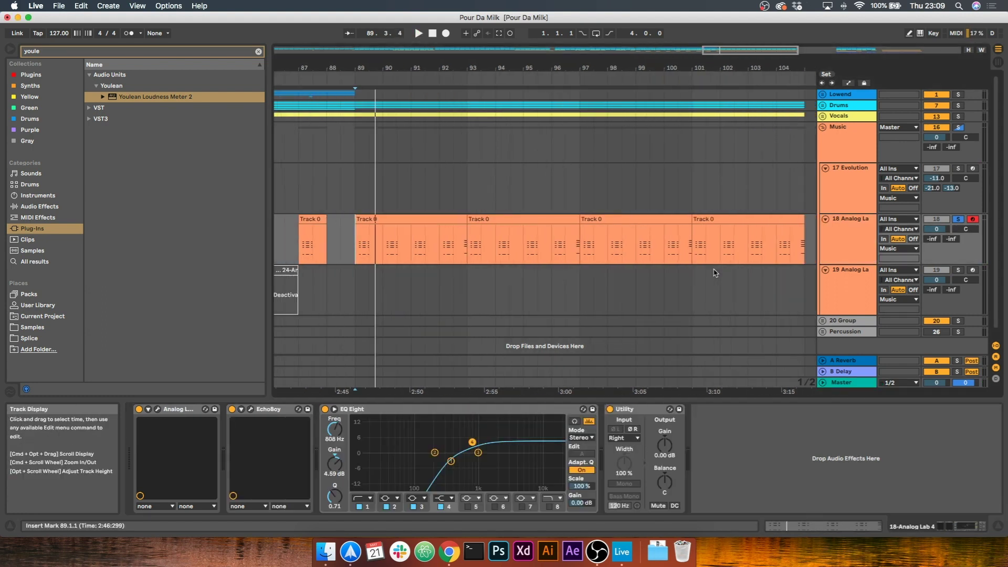
pyautogui.hscroll(-2, 716, 273)
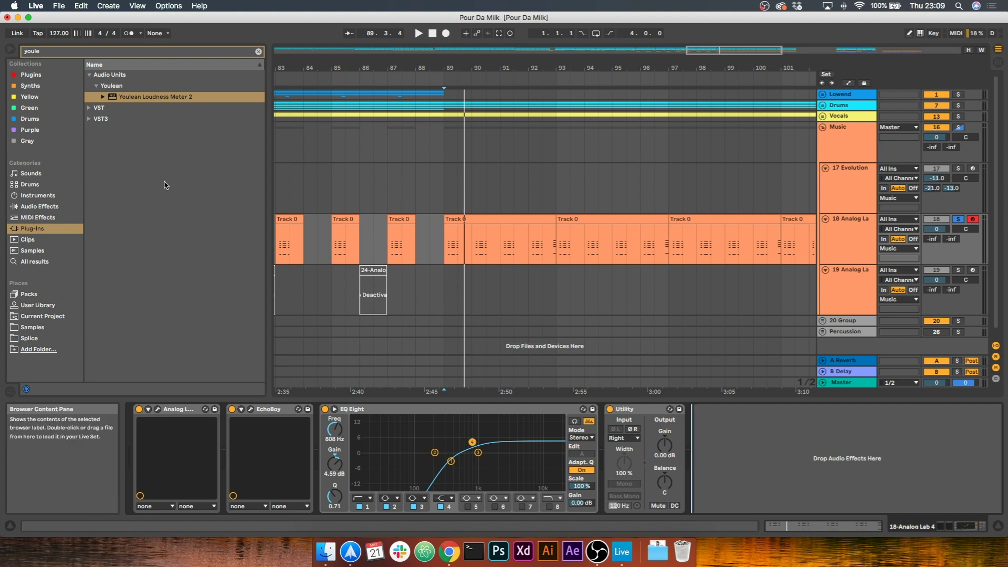
pyautogui.click(110, 53)
pyautogui.click(89, 75)
pyautogui.click(96, 86)
pyautogui.moveTo(140, 119); pyautogui.dragTo(819, 459)
# Step: Play from bar 89 and compare the 18 Analog Lab sound with its Utility off and on
pyautogui.press('space')
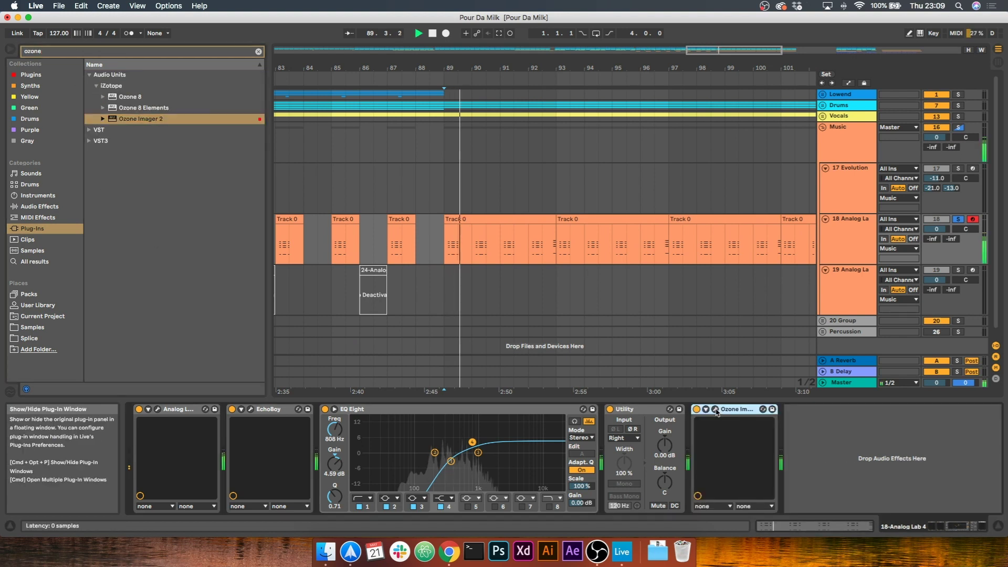
pyautogui.press('space')
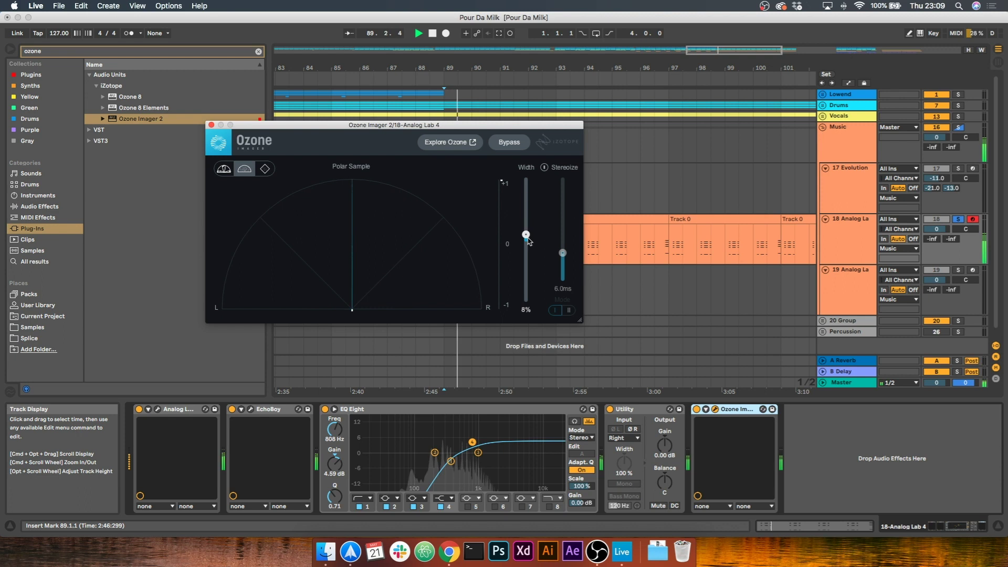
pyautogui.click(610, 410)
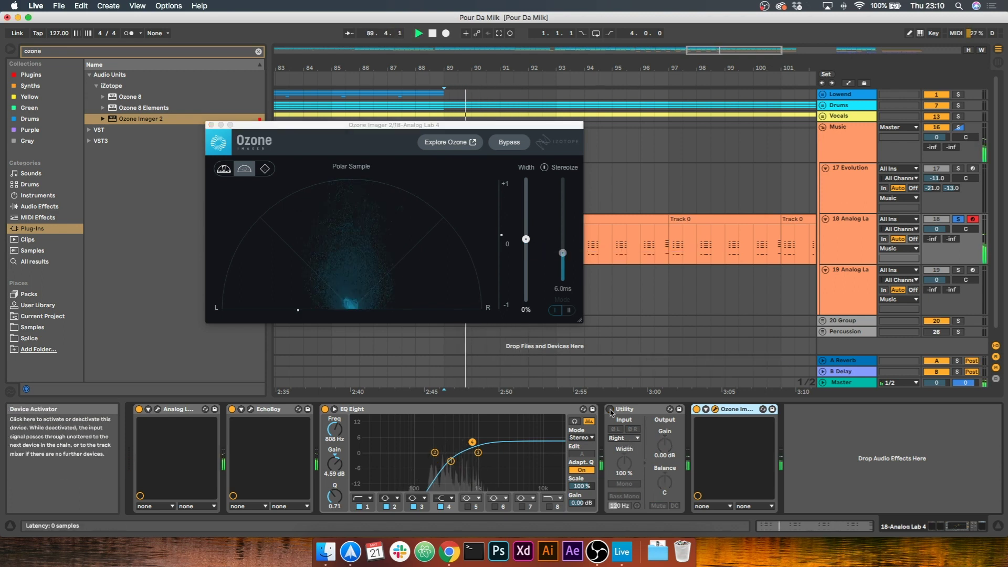
pyautogui.click(610, 410)
pyautogui.press('space')
# Step: Enable Stereoize mode II at 12.5 ms in Ozone Imager 2 and set the Width to 100%
pyautogui.click(545, 168)
pyautogui.moveTo(526, 240); pyautogui.dragTo(526, 180)
pyautogui.click(568, 310)
pyautogui.moveTo(563, 253); pyautogui.dragTo(563, 218)
# Step: Switch Mono in the Master's Utility and play 18 Analog Lab with its own Utility off and on
pyautogui.click(842, 383)
pyautogui.click(247, 484)
pyautogui.click(480, 259)
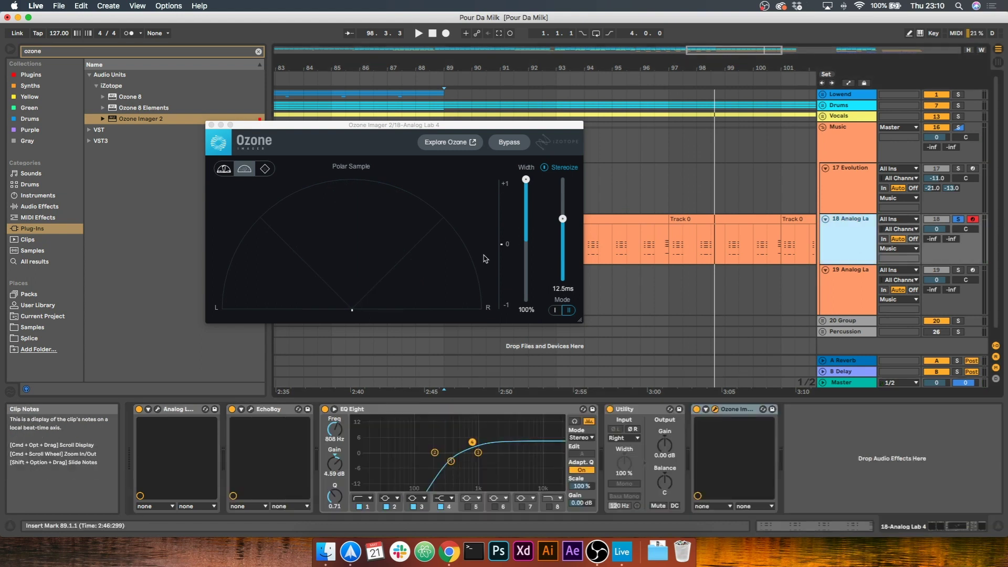
pyautogui.press('space')
pyautogui.click(611, 410)
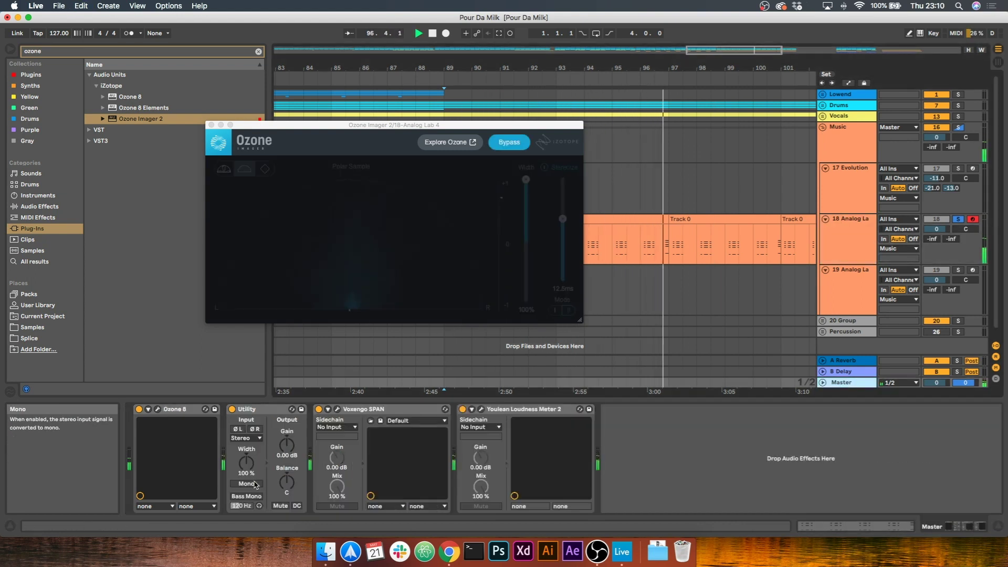
pyautogui.click(610, 410)
# Step: Change the Master's Mono setting again and replay 18 Analog Lab while toggling its Utility
pyautogui.click(841, 383)
pyautogui.click(247, 484)
pyautogui.click(826, 238)
pyautogui.press('space')
pyautogui.press('space')
pyautogui.click(610, 410)
pyautogui.click(610, 409)
# Step: Select the Master track and expand the Lowend group to inspect the bass tracks between bars 57 and 73
pyautogui.click(842, 382)
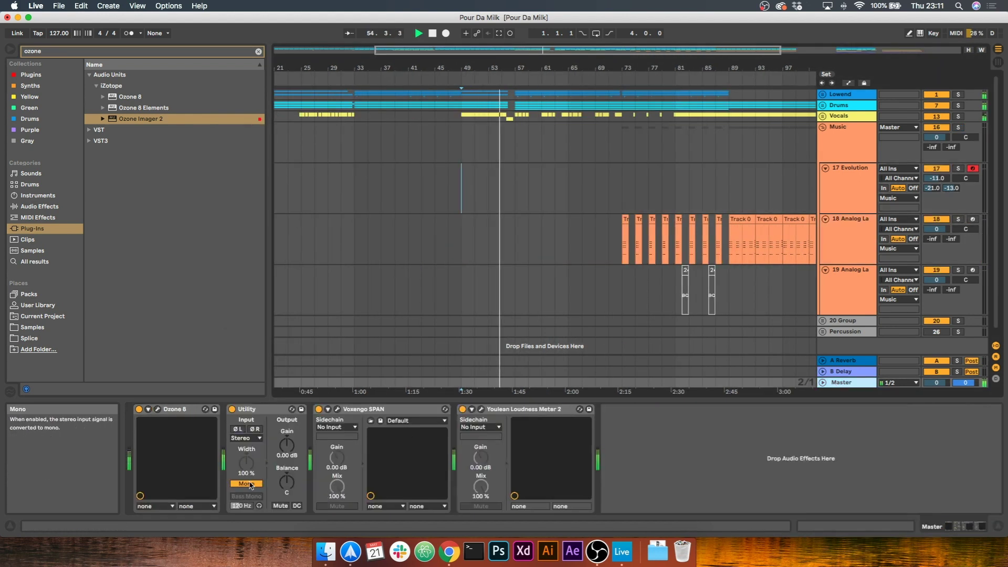
pyautogui.click(822, 117)
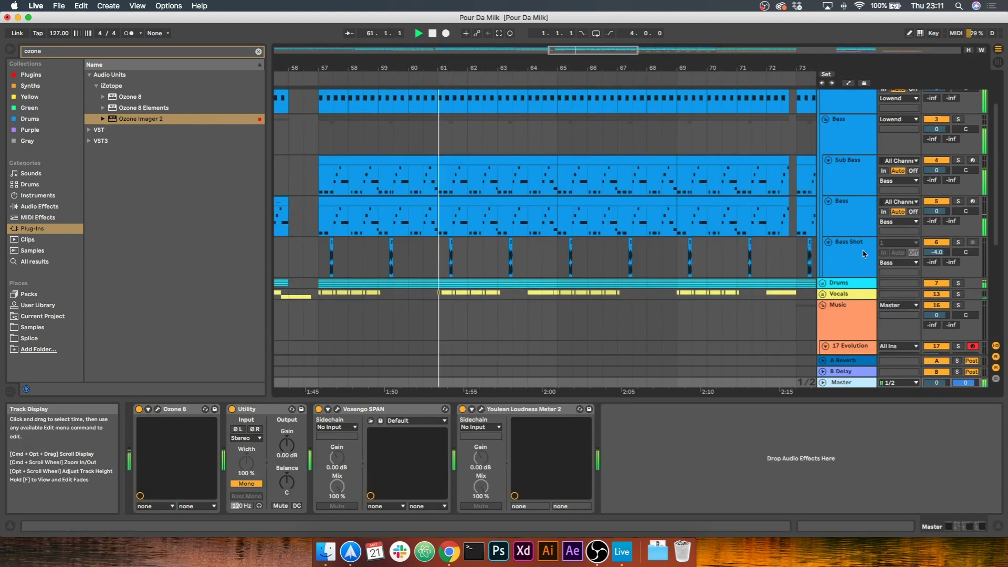
pyautogui.click(604, 215)
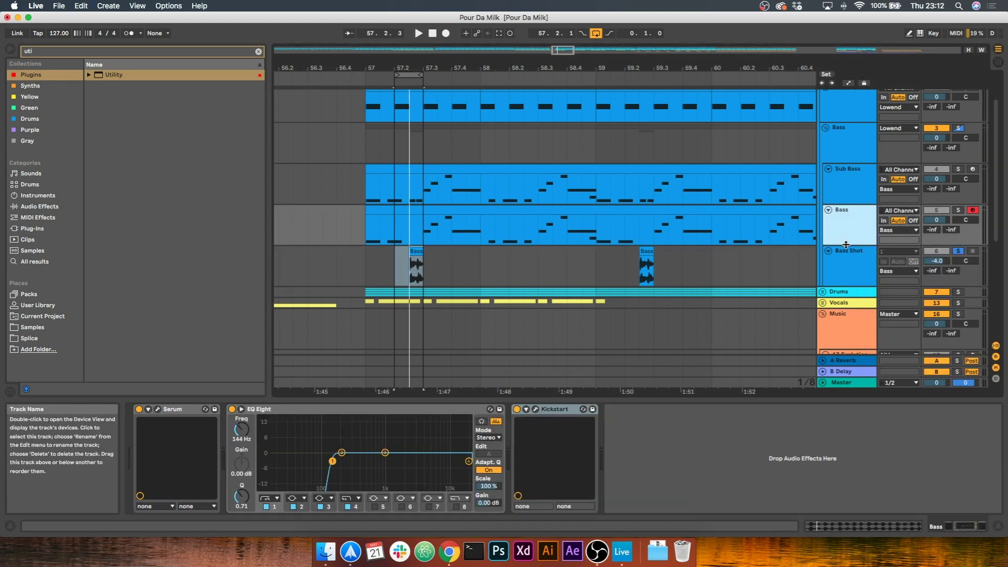
# Step: Set the Utility on the Bass Shot track to Left and add Ozone Imager 2 after it
pyautogui.click(530, 438)
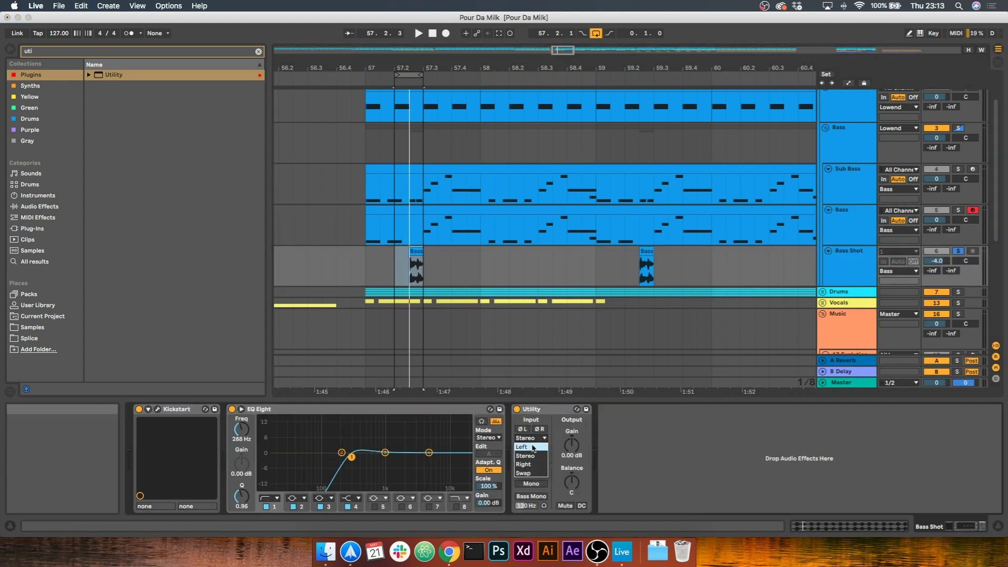
pyautogui.click(534, 446)
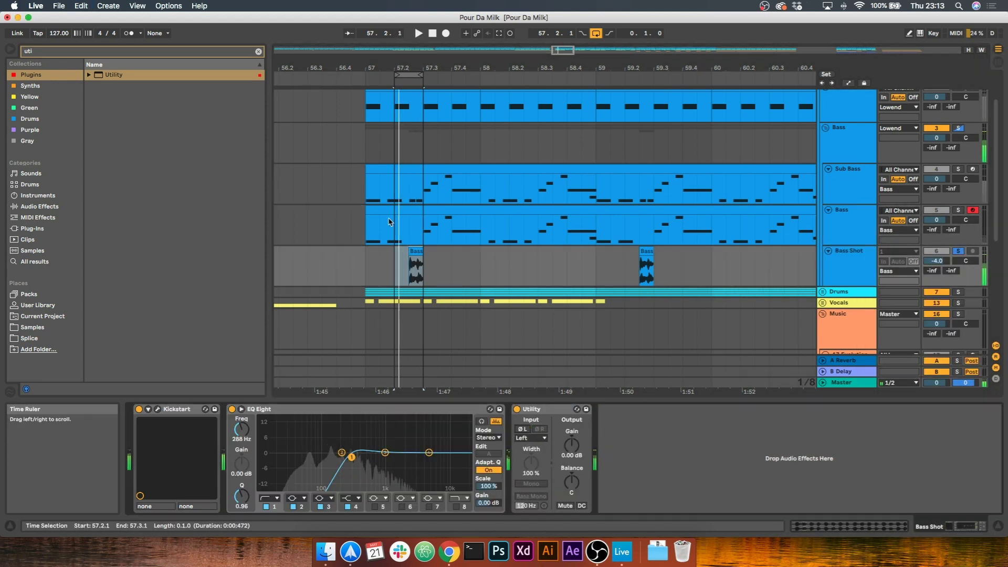
pyautogui.moveTo(611, 371); pyautogui.dragTo(634, 456)
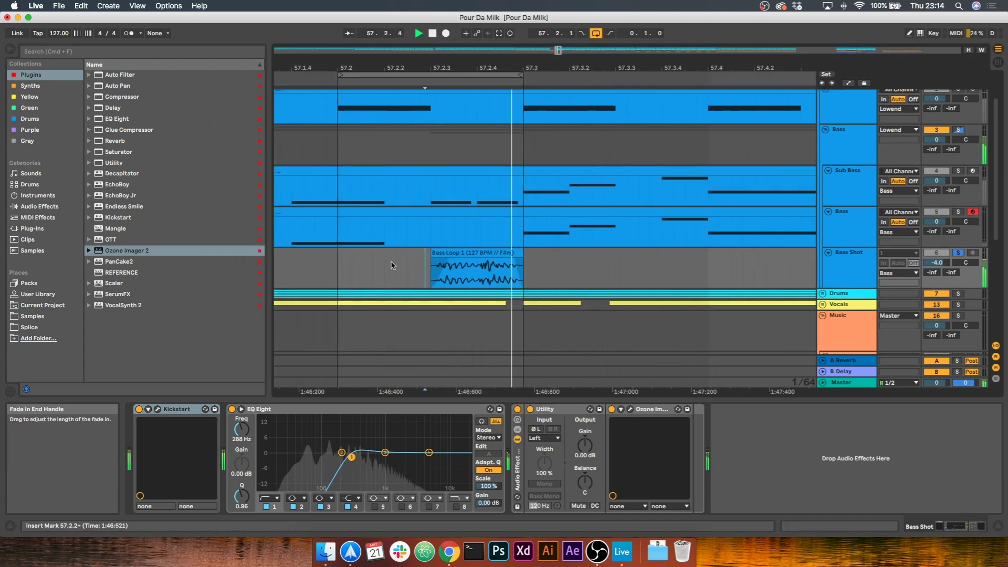
# Step: Play the Bass Shot clip and move the highest EQ Eight band to a lower frequency with more gain
pyautogui.click(450, 259)
pyautogui.press('space')
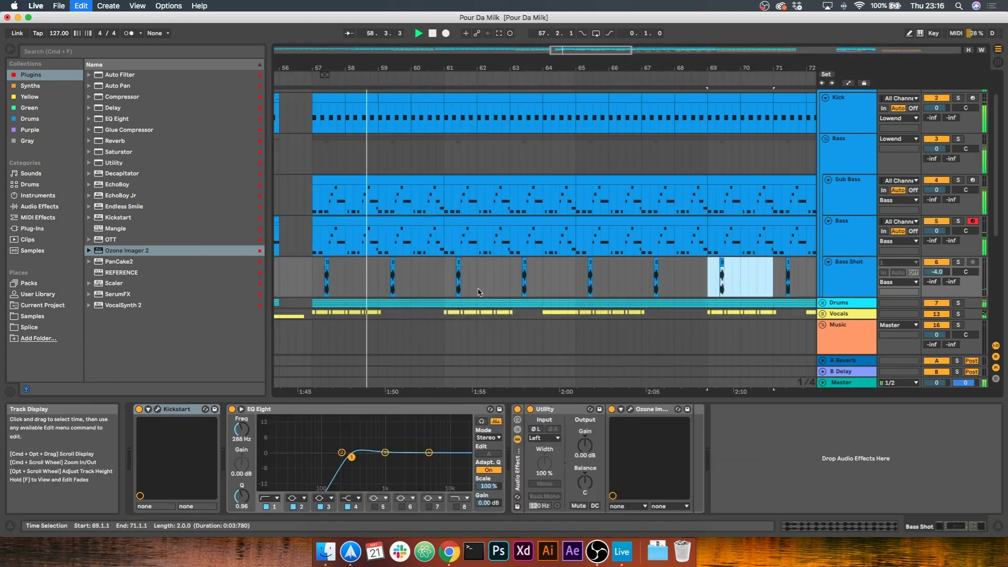
pyautogui.moveTo(429, 452); pyautogui.dragTo(380, 439)
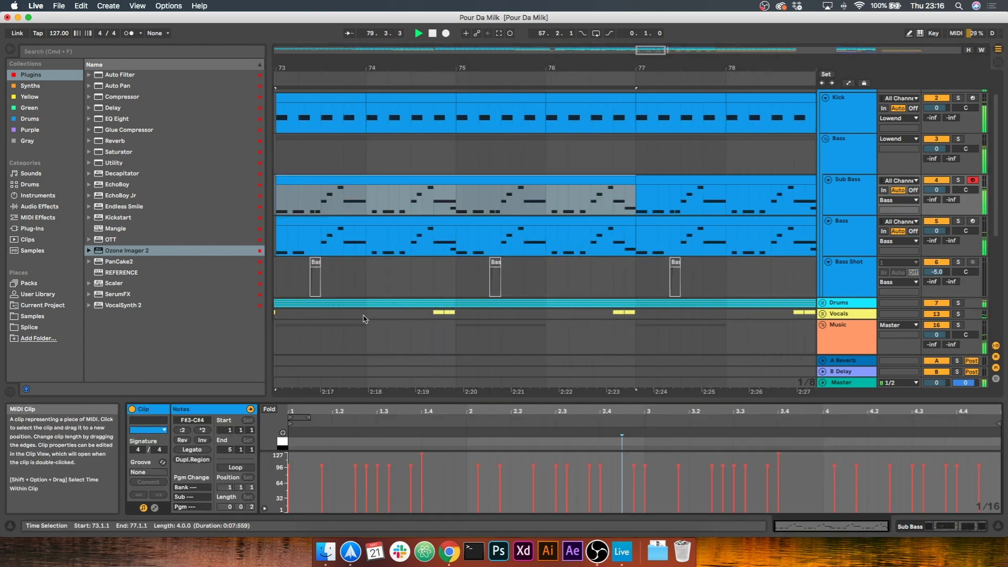
# Step: Replace the short F#3 note pairs before beats 1.3 and 3.3 with single longer notes in the Sub Bass clip at bar 73
pyautogui.click(726, 382)
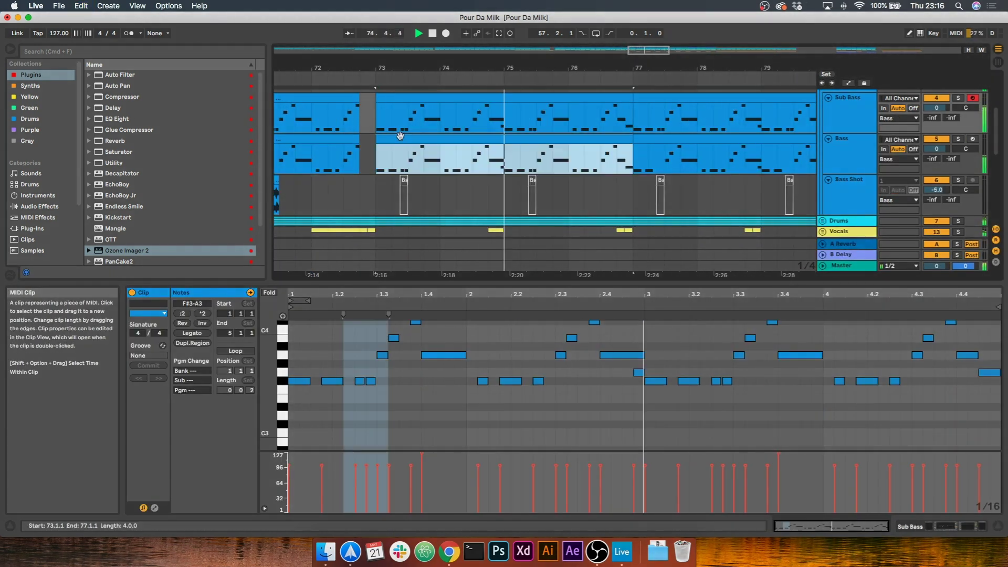
pyautogui.click(442, 195)
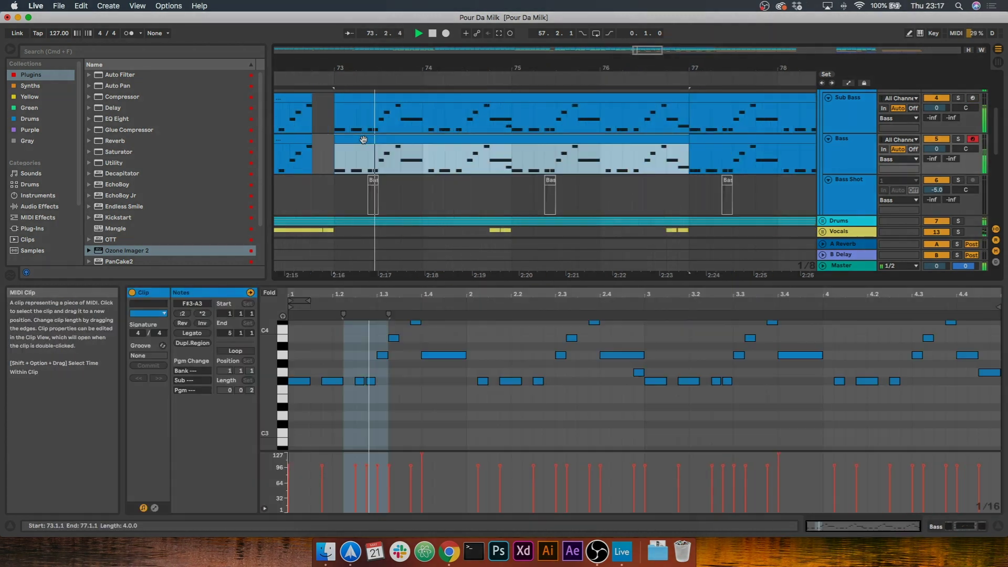
pyautogui.click(364, 381)
# Step: Paste the edited four-bar clip along the Sub Bass track and play from bar 73
pyautogui.click(352, 128)
pyautogui.press('super+v')
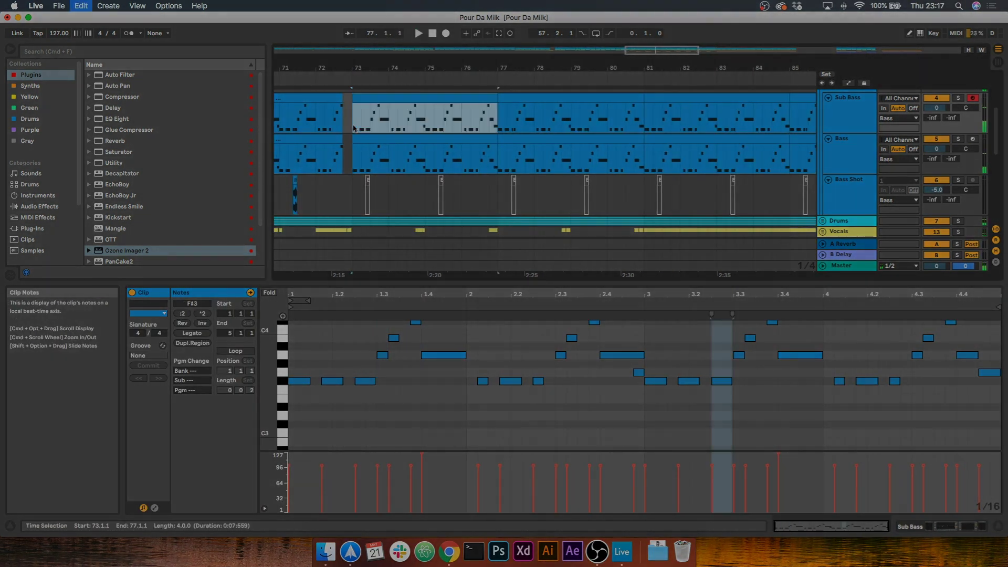
pyautogui.press('space')
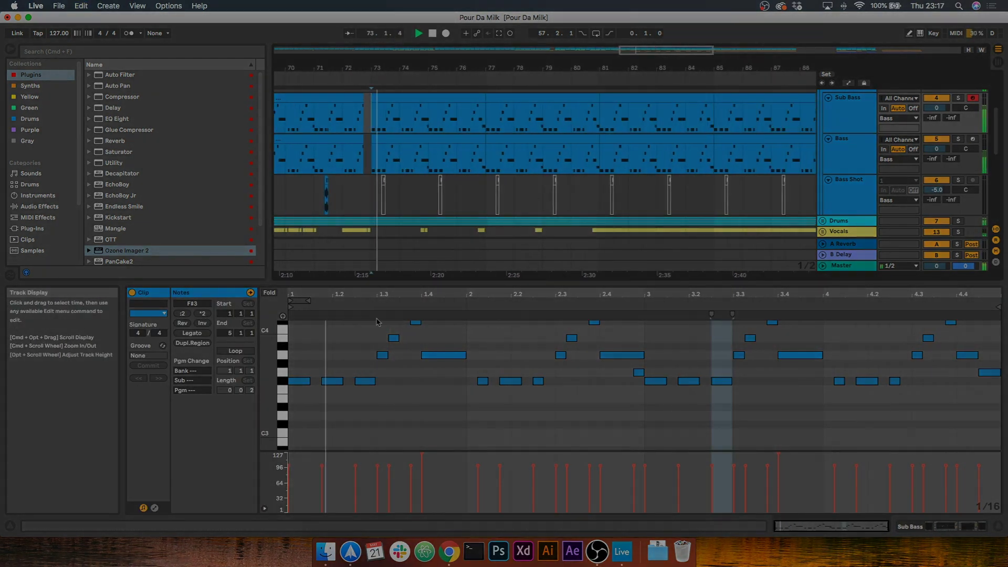